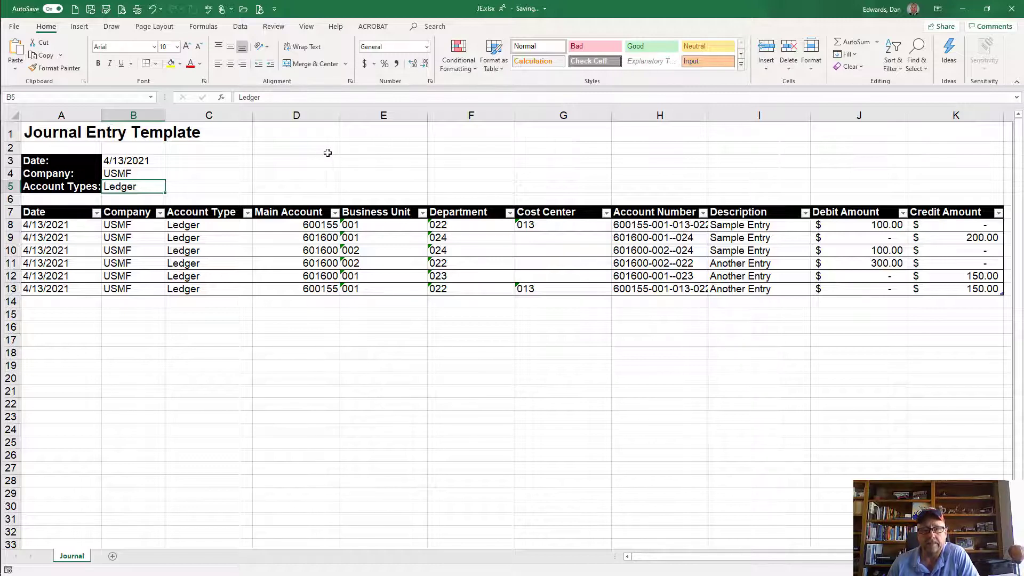
# Step: Inspect the formulas behind the entry date, account types and CONCAT-built account number
pyautogui.click(64, 223)
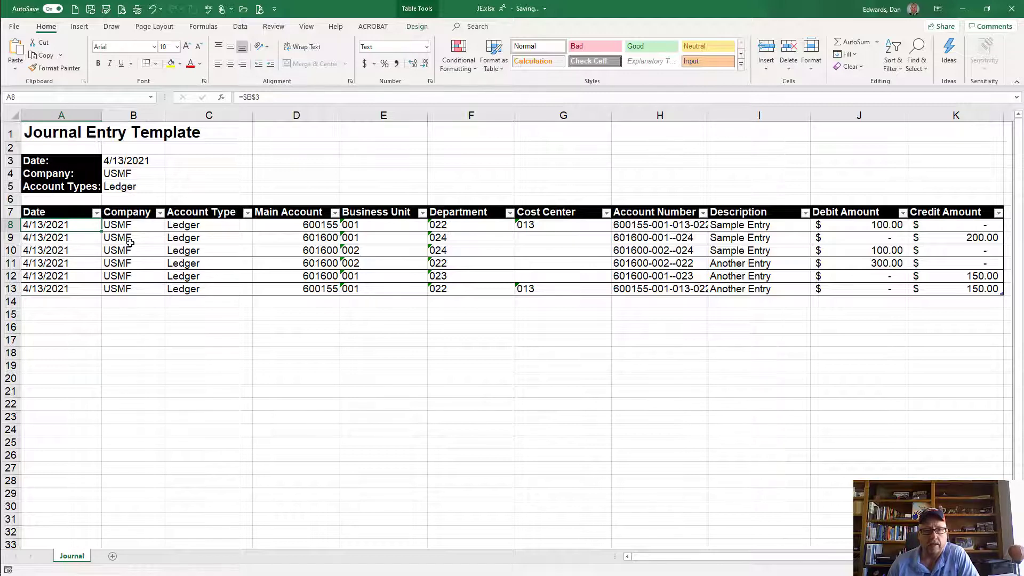
pyautogui.click(200, 230)
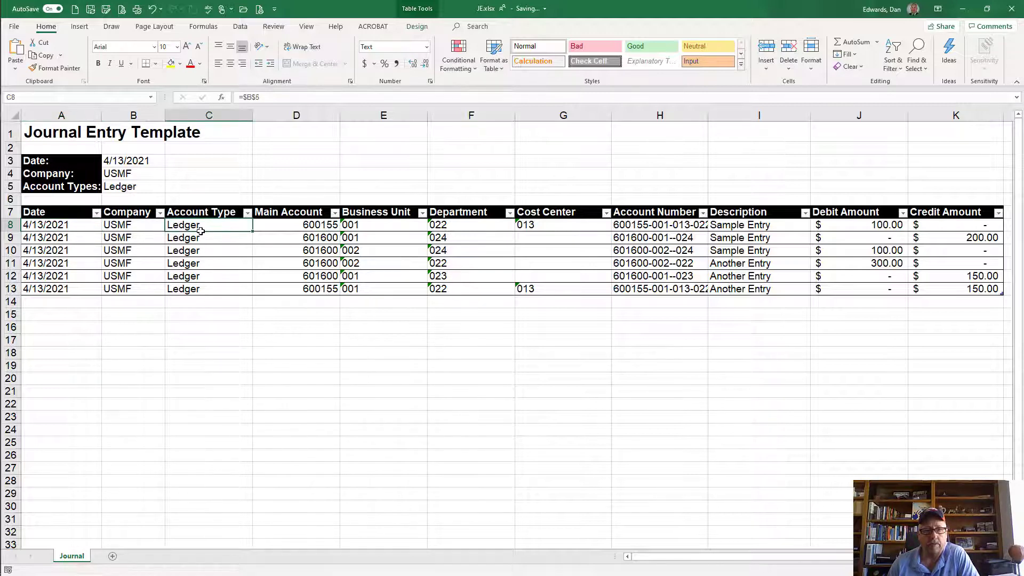
pyautogui.click(203, 254)
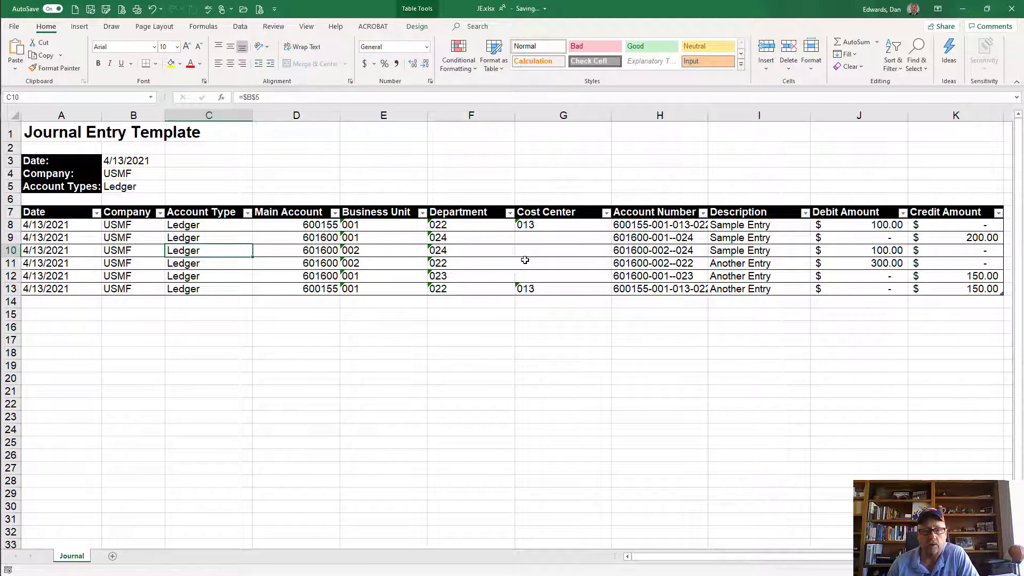
pyautogui.click(671, 227)
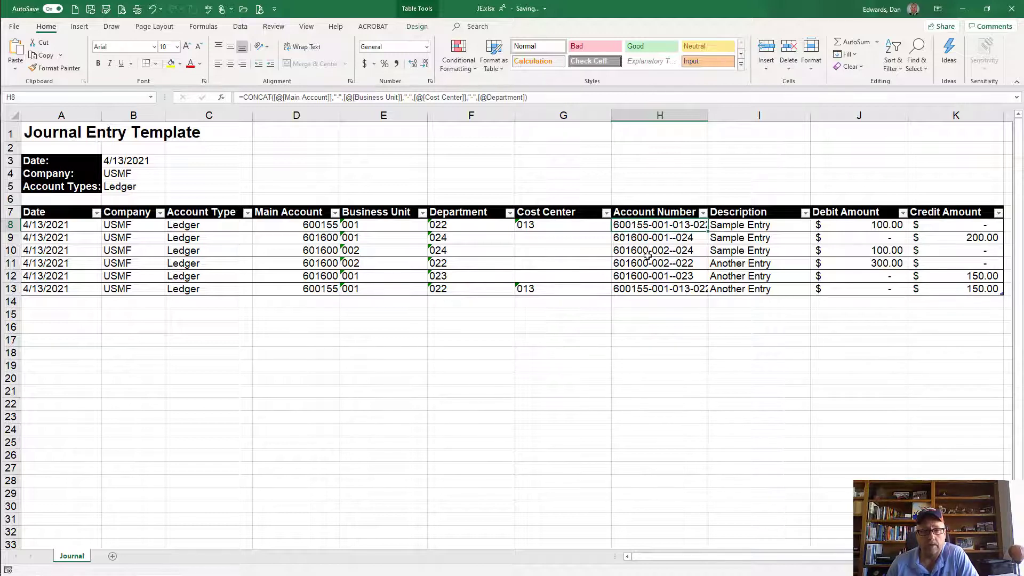
# Step: Check the entry descriptions and debit/credit amounts, then switch to Power Automate in the browser
pyautogui.click(746, 228)
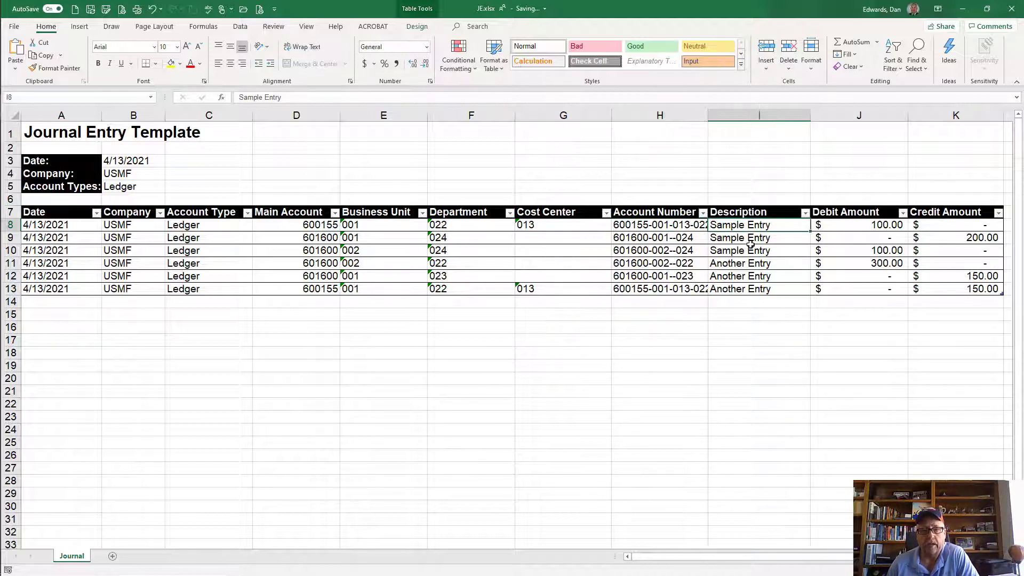
pyautogui.click(750, 248)
pyautogui.click(750, 264)
pyautogui.click(749, 279)
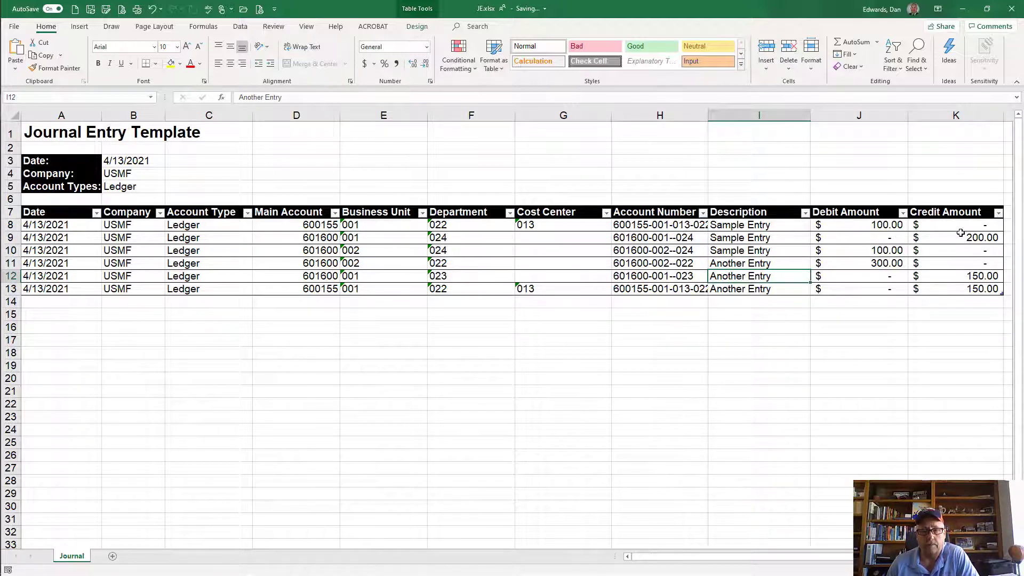
pyautogui.click(957, 226)
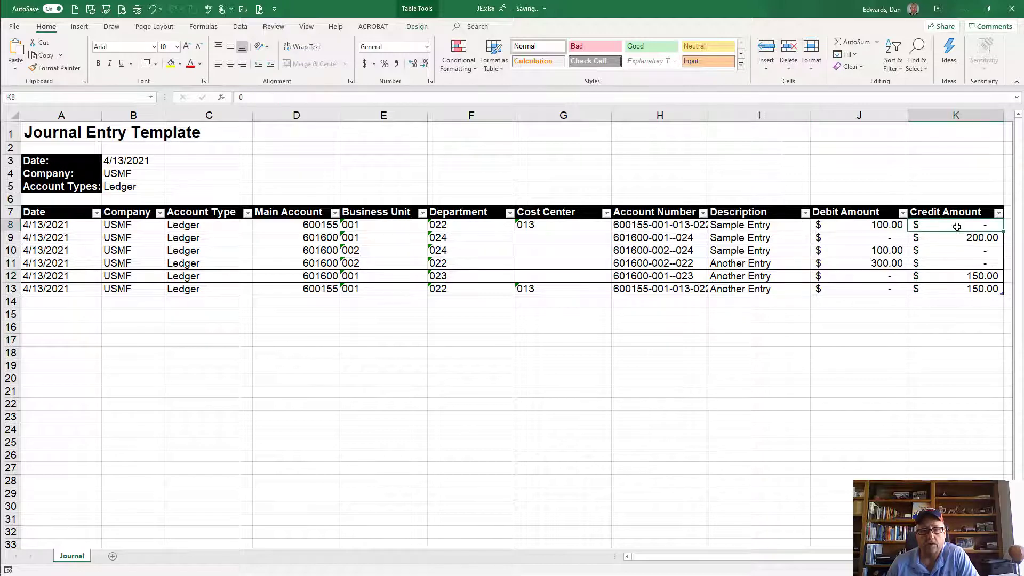
pyautogui.click(880, 238)
pyautogui.click(933, 251)
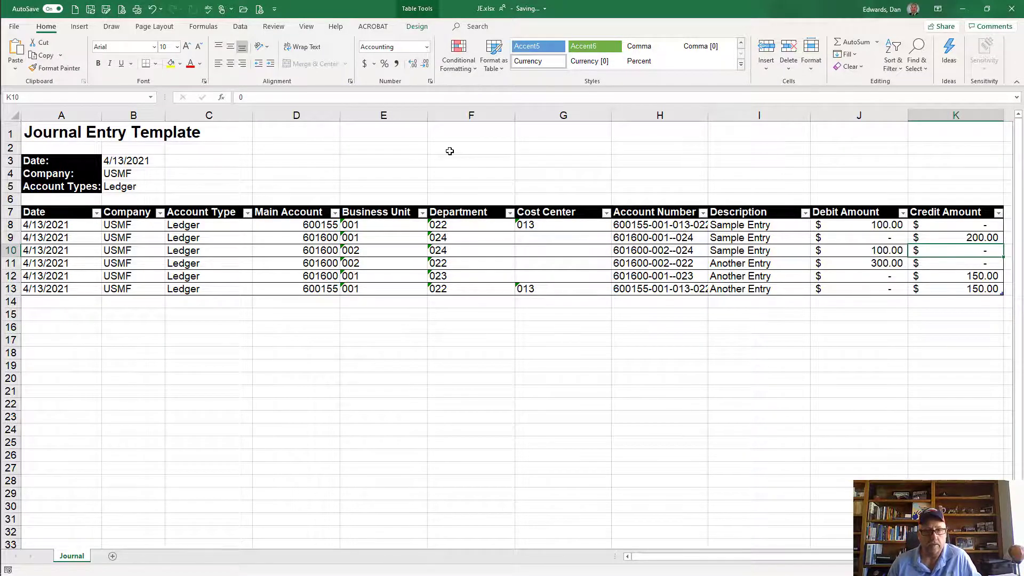
pyautogui.hotkey('alt', 'Tab')
pyautogui.hotkey('alt', 'Tab')
pyautogui.hotkey('alt', 'Tab')
pyautogui.hotkey('alt', 'Tab')
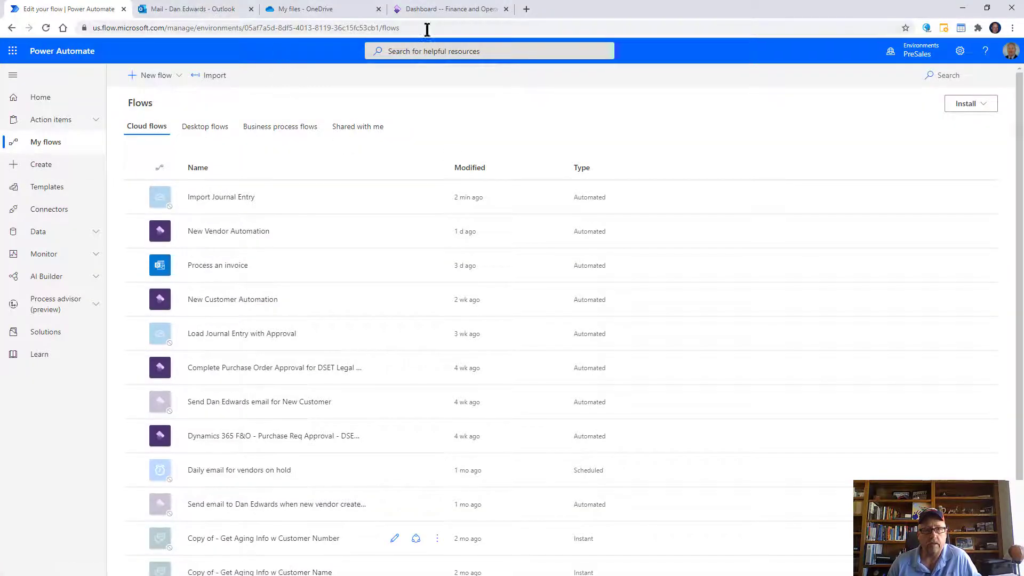
# Step: Open the Journal Entries folder in OneDrive to check the JE.xlsx file
pyautogui.click(334, 11)
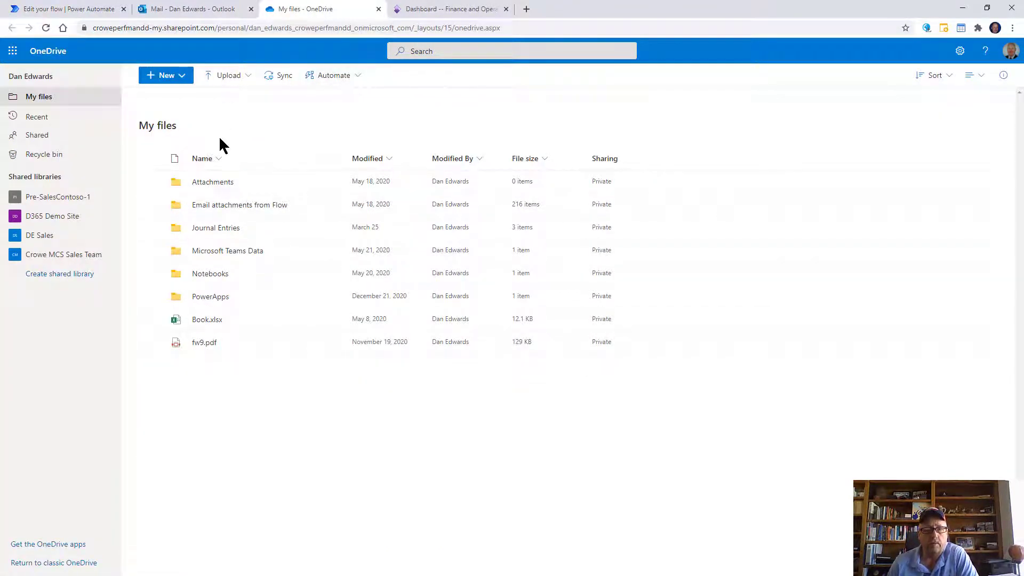
pyautogui.click(222, 230)
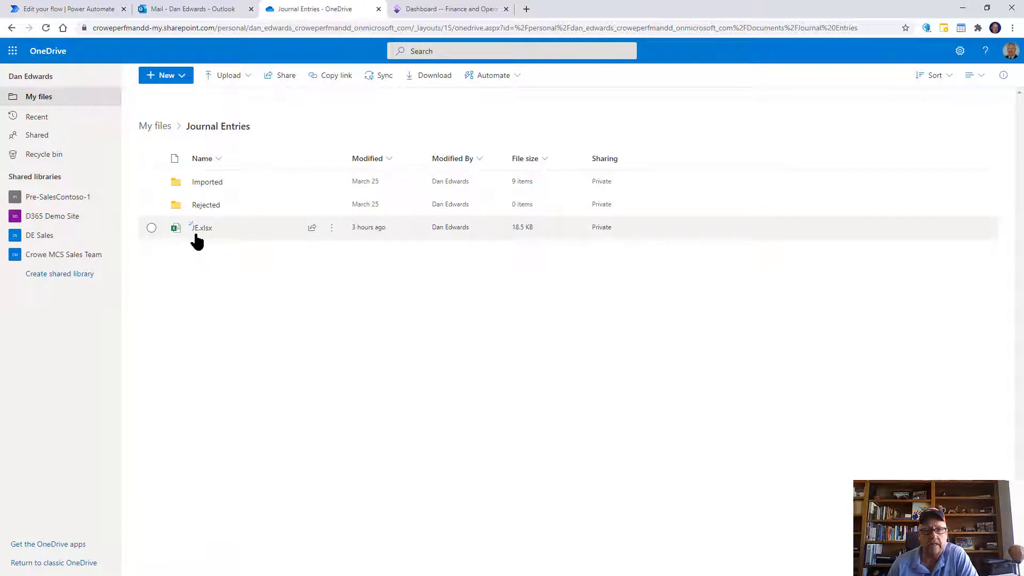
pyautogui.moveTo(231, 226)
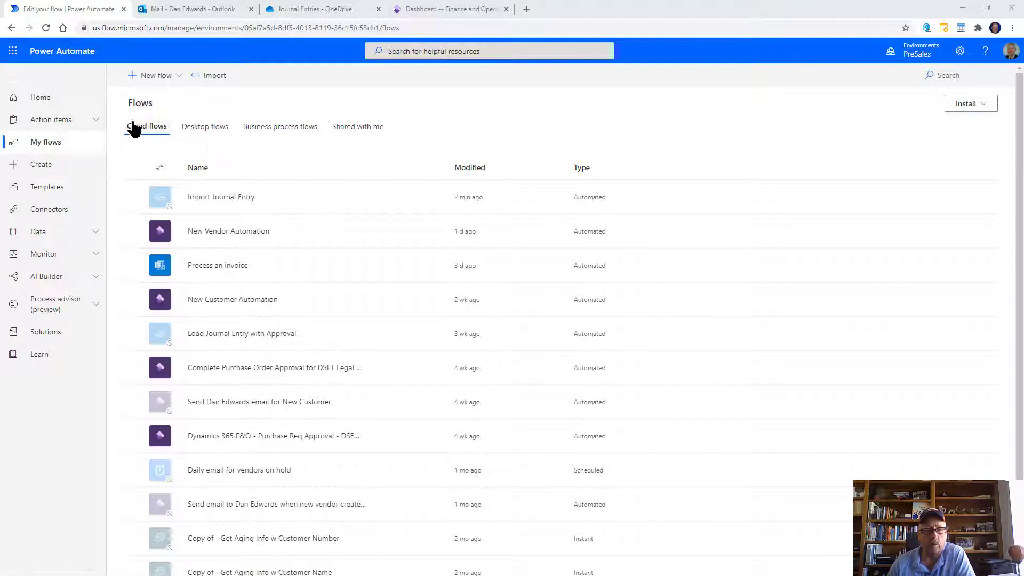
# Step: Start a new automated cloud flow named with the user's name plus 'Import of Journal Entries'
pyautogui.click(151, 87)
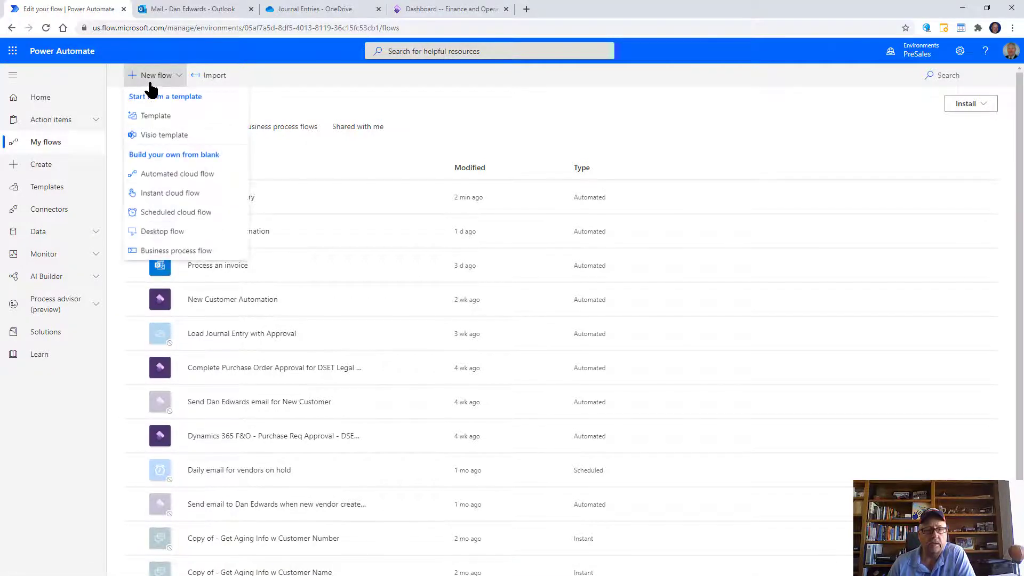
pyautogui.click(170, 175)
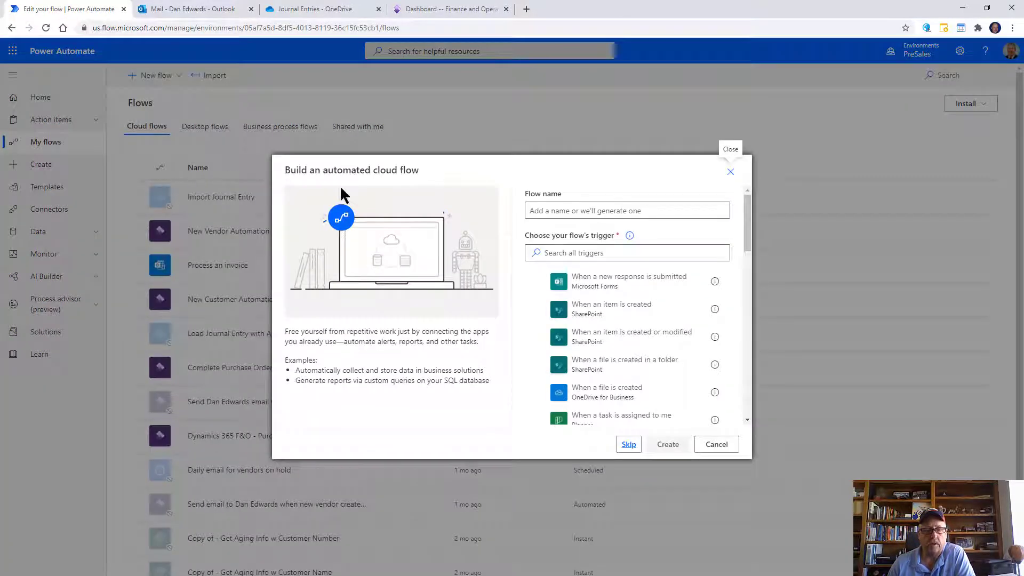
pyautogui.click(554, 209)
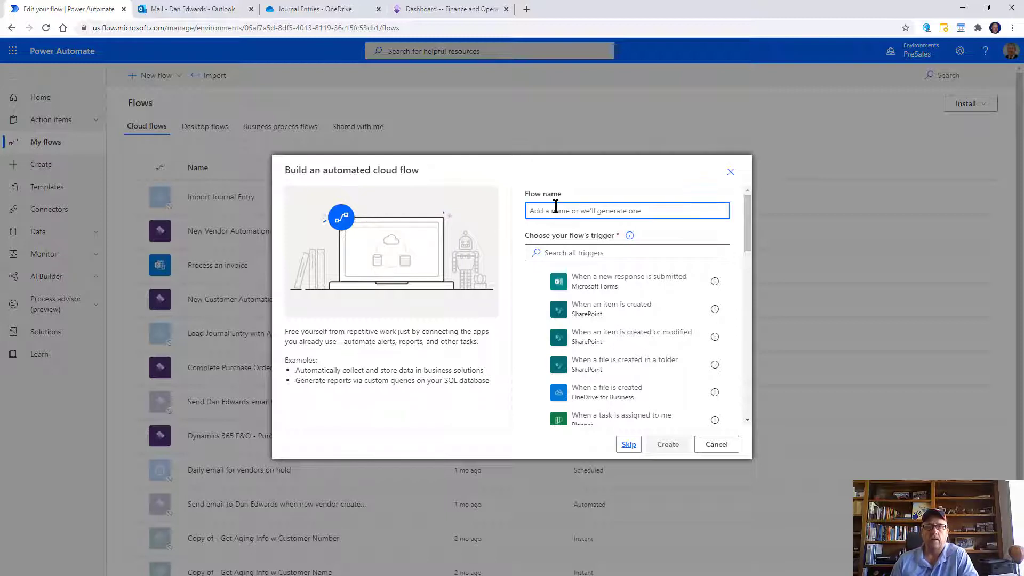
pyautogui.write('Dan Impor')
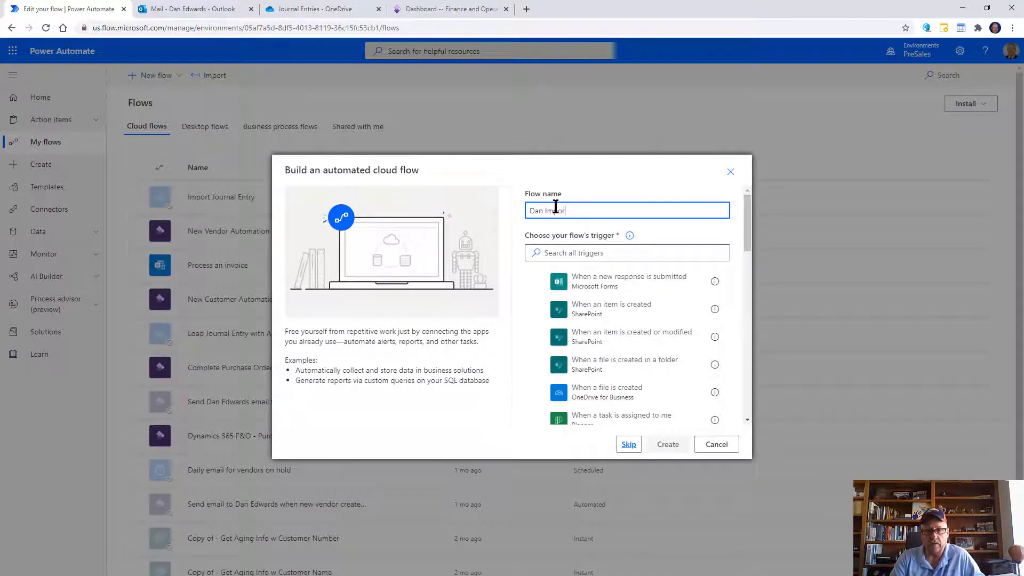
pyautogui.write('t of J')
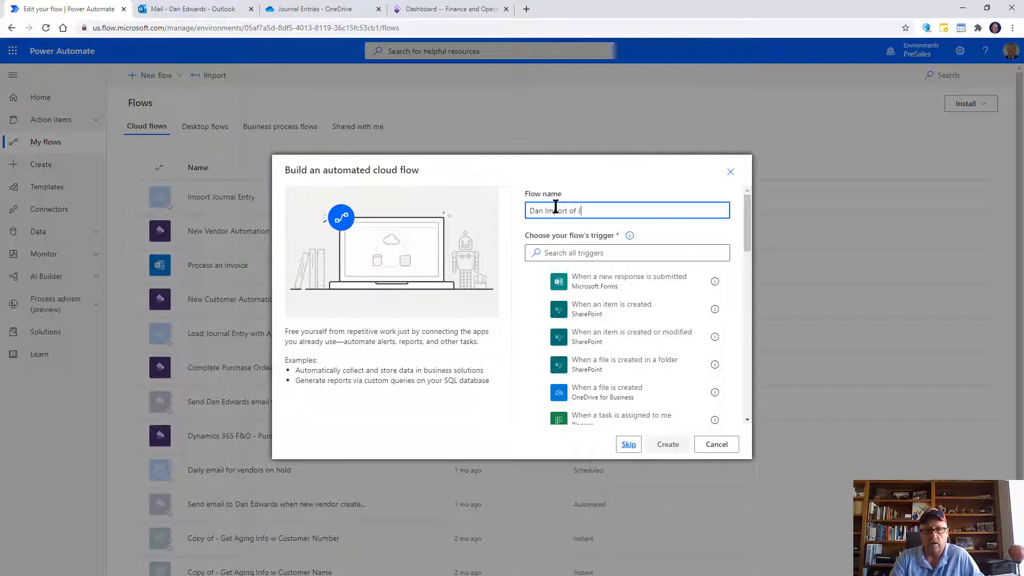
pyautogui.write('ournal Entrie')
# Step: Choose the OneDrive for Business 'When a file is created' trigger and create the flow
pyautogui.click(575, 252)
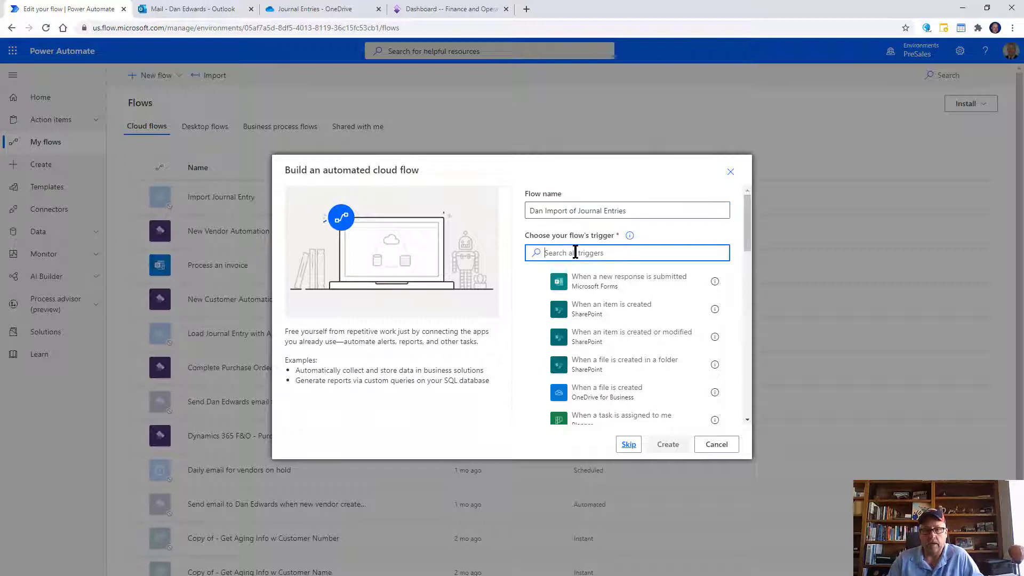
pyautogui.write('onedr')
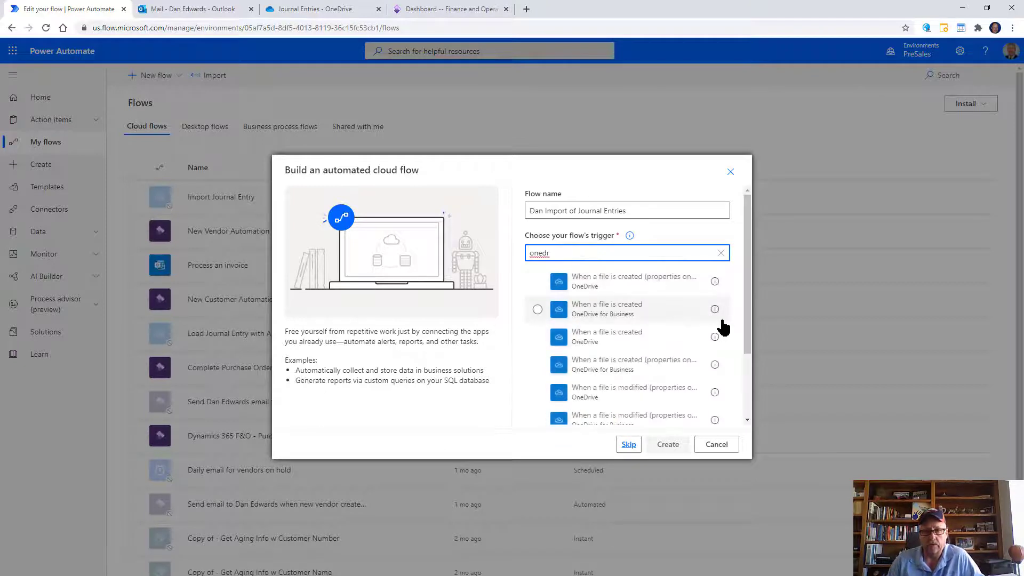
pyautogui.click(587, 314)
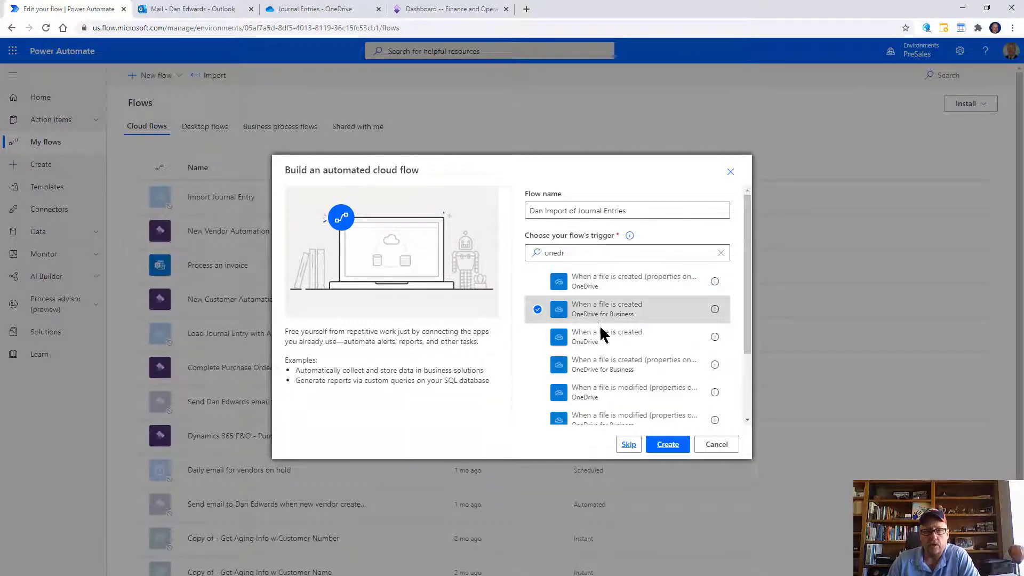
pyautogui.click(667, 445)
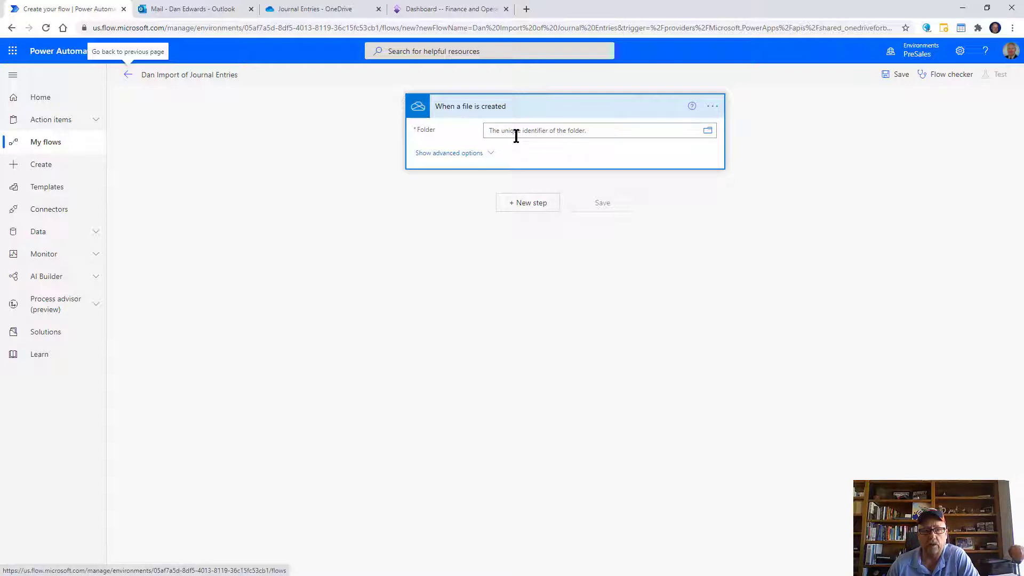
# Step: Set the trigger's folder to /Journal Entries under the OneDrive root
pyautogui.click(708, 131)
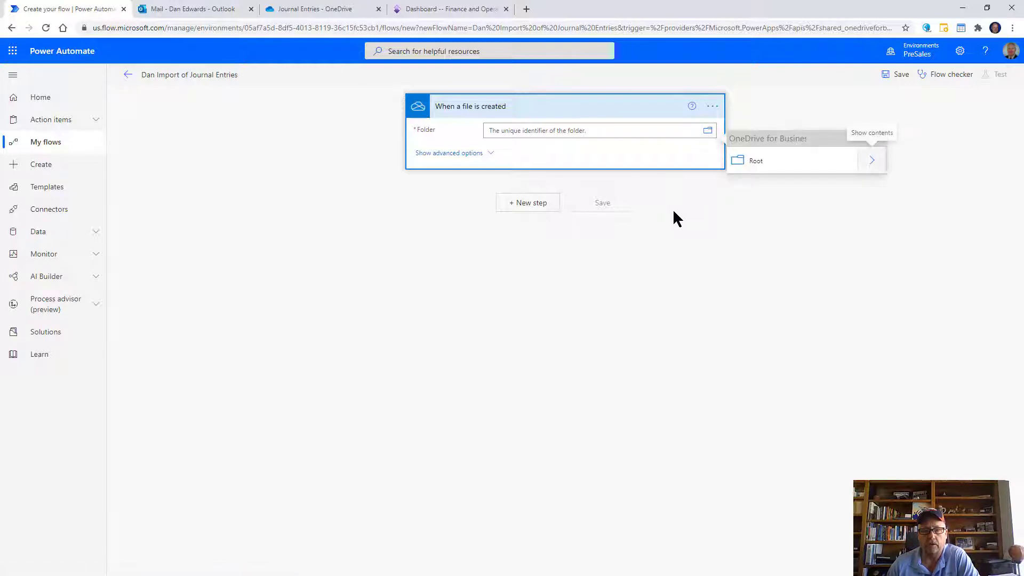
pyautogui.click(873, 160)
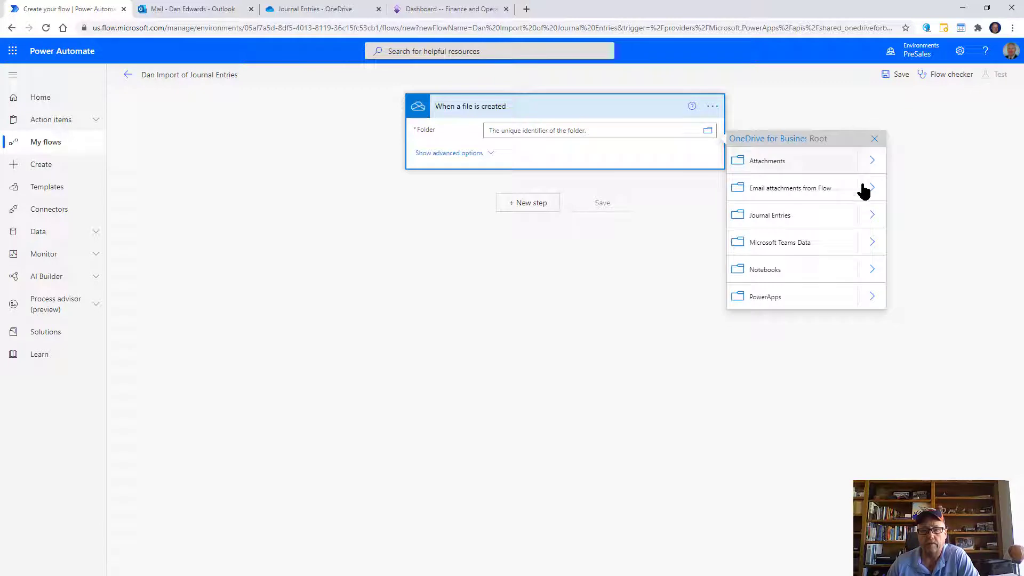
pyautogui.click(752, 225)
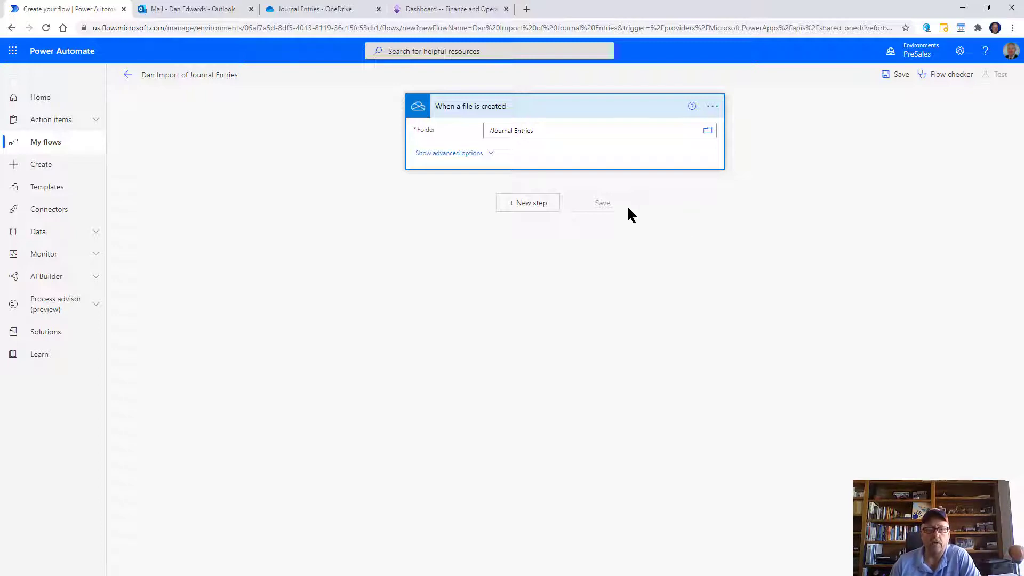
# Step: Add a Get file metadata action with its File set to the trigger's File identifier
pyautogui.click(536, 208)
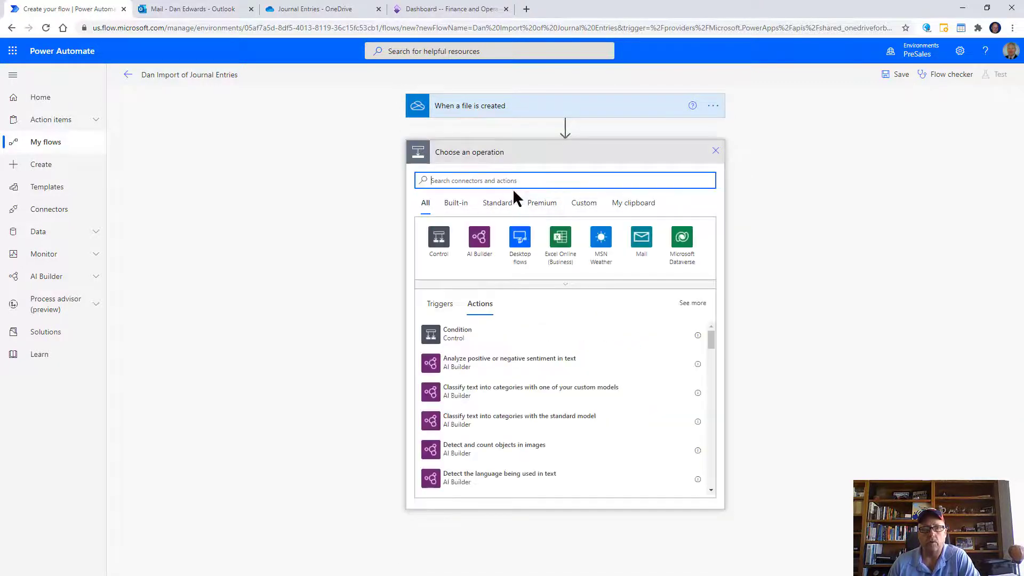
pyautogui.write('get meta')
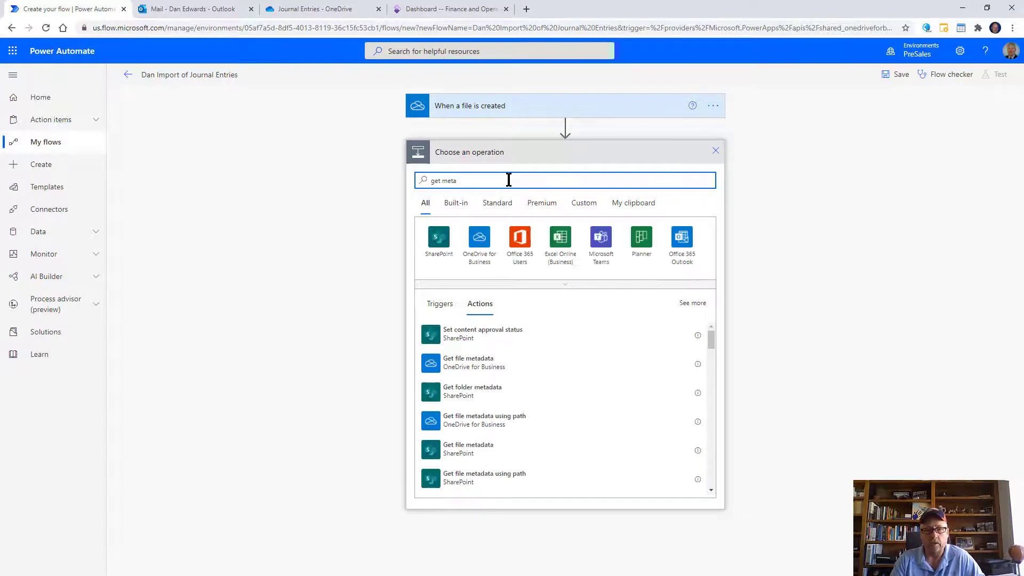
pyautogui.click(487, 366)
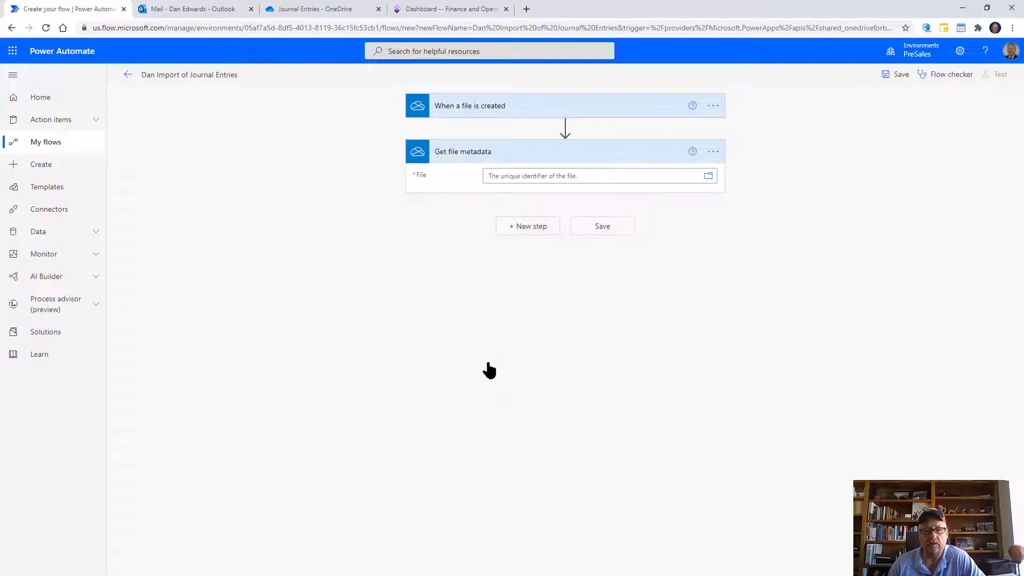
pyautogui.click(590, 176)
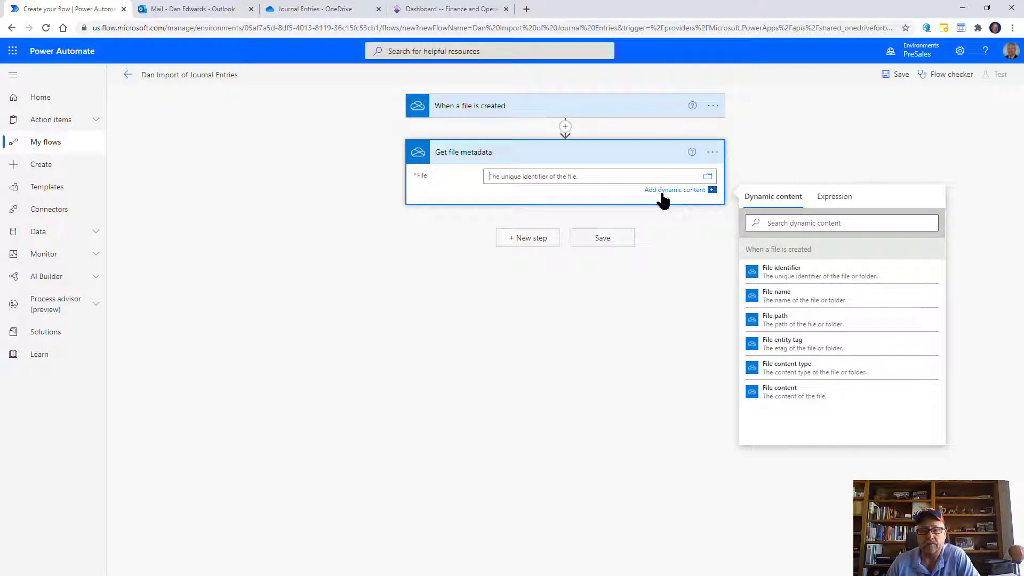
pyautogui.click(779, 282)
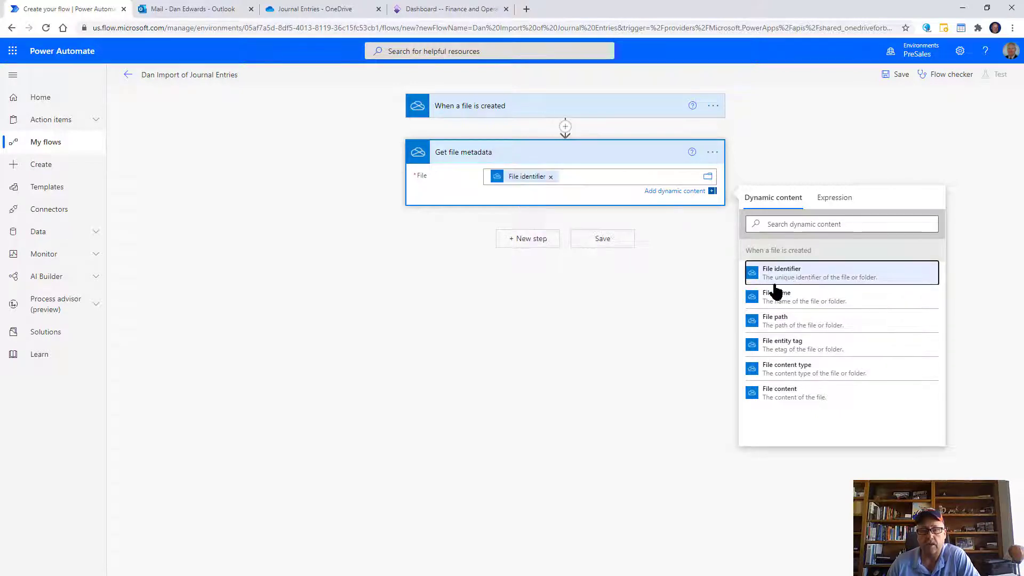
pyautogui.click(531, 240)
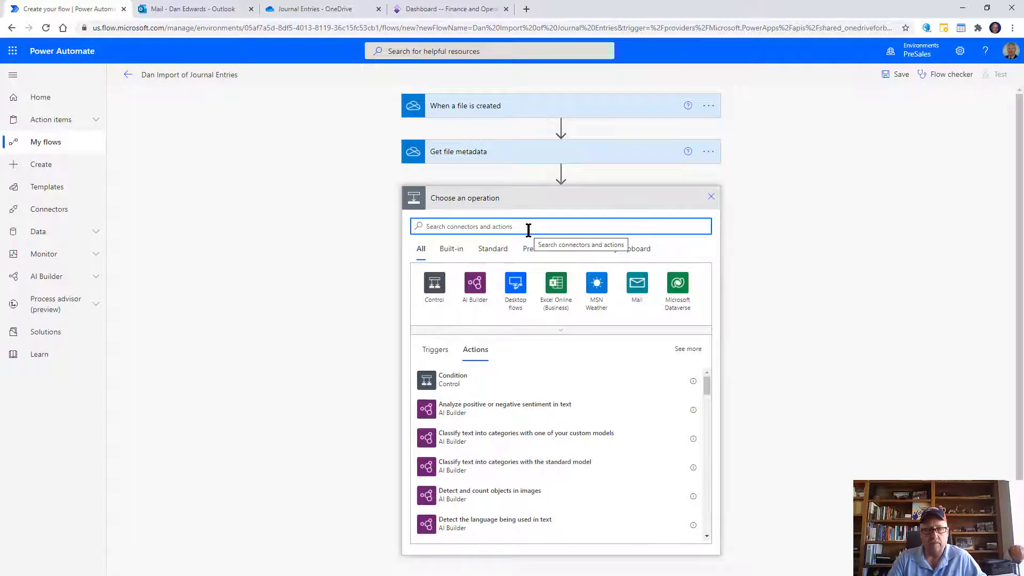
# Step: Add Create share link for the File identifier with Edit link type and Organization scope
pyautogui.write('sha')
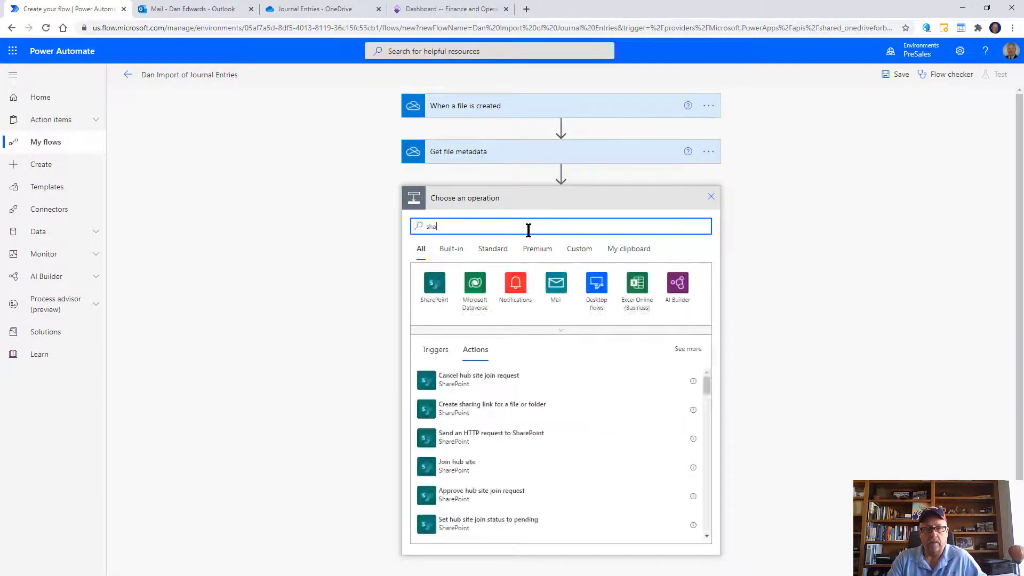
pyautogui.write('re lin')
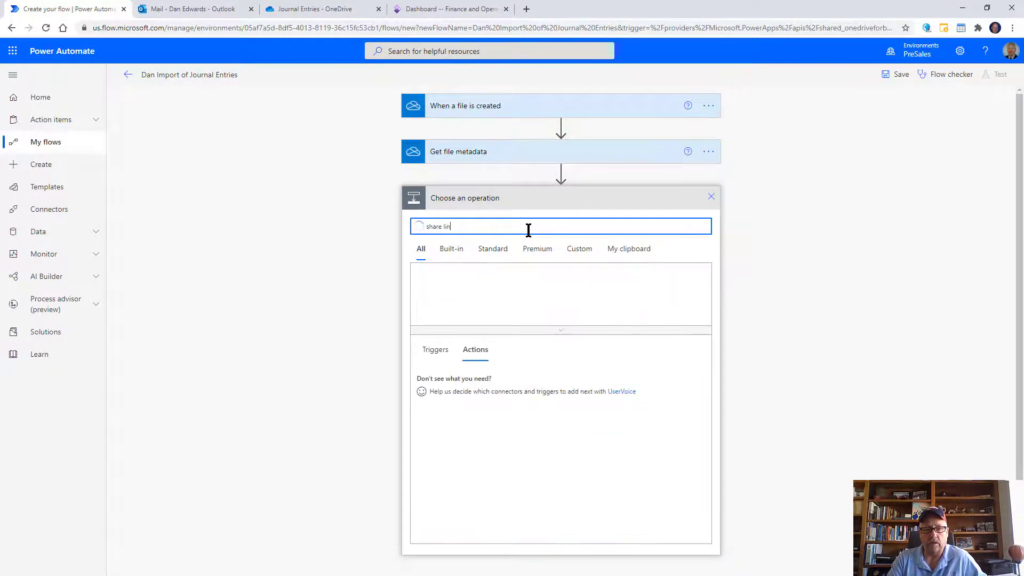
pyautogui.click(457, 416)
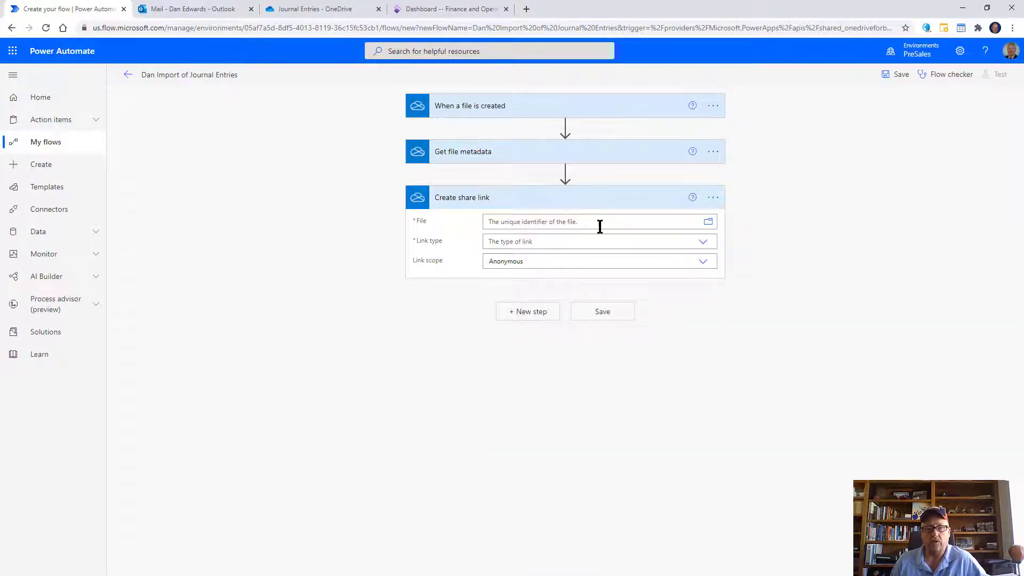
pyautogui.click(600, 224)
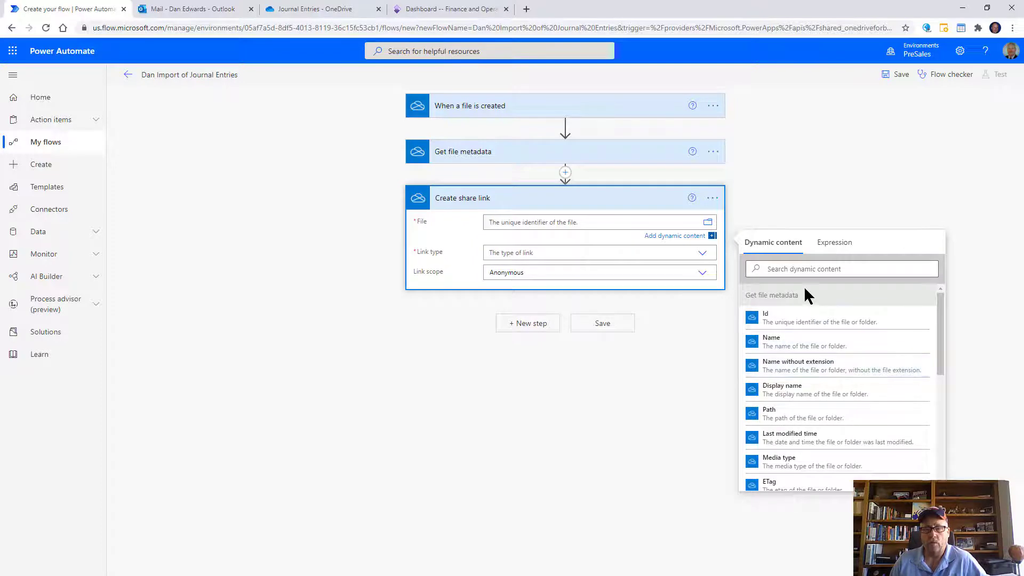
pyautogui.scroll(-4, 853, 400)
pyautogui.click(812, 419)
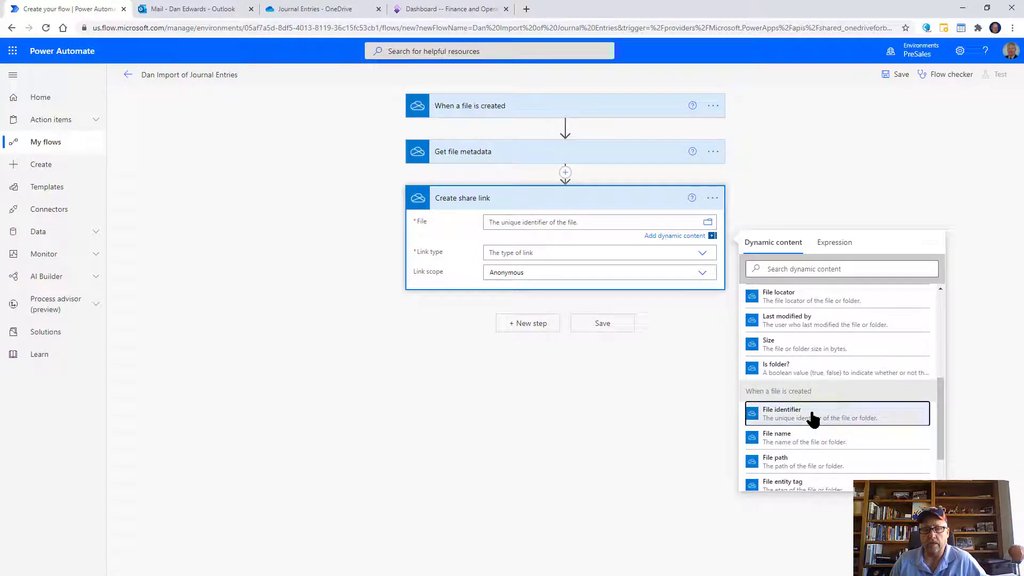
pyautogui.click(539, 254)
pyautogui.click(518, 275)
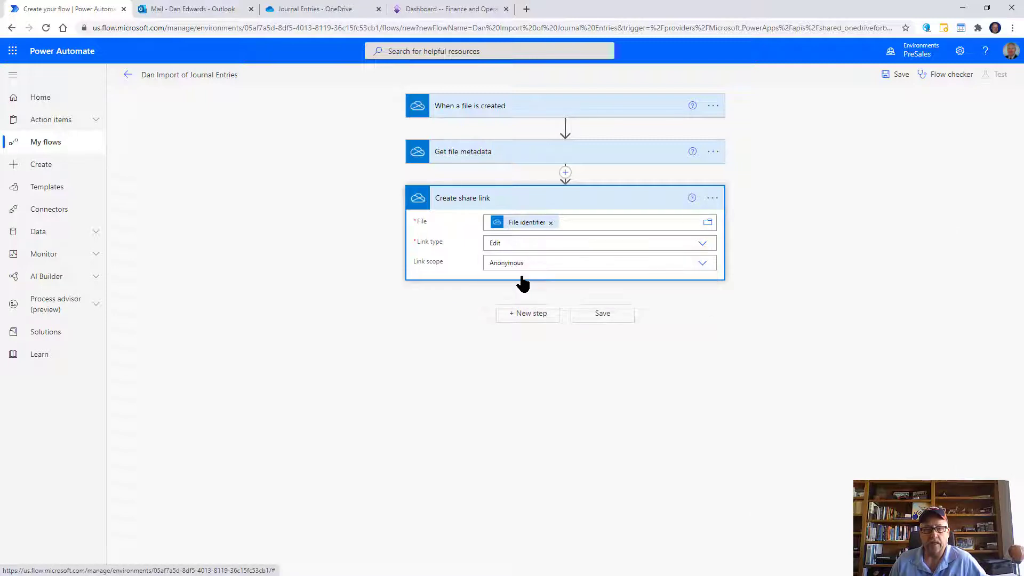
pyautogui.click(532, 269)
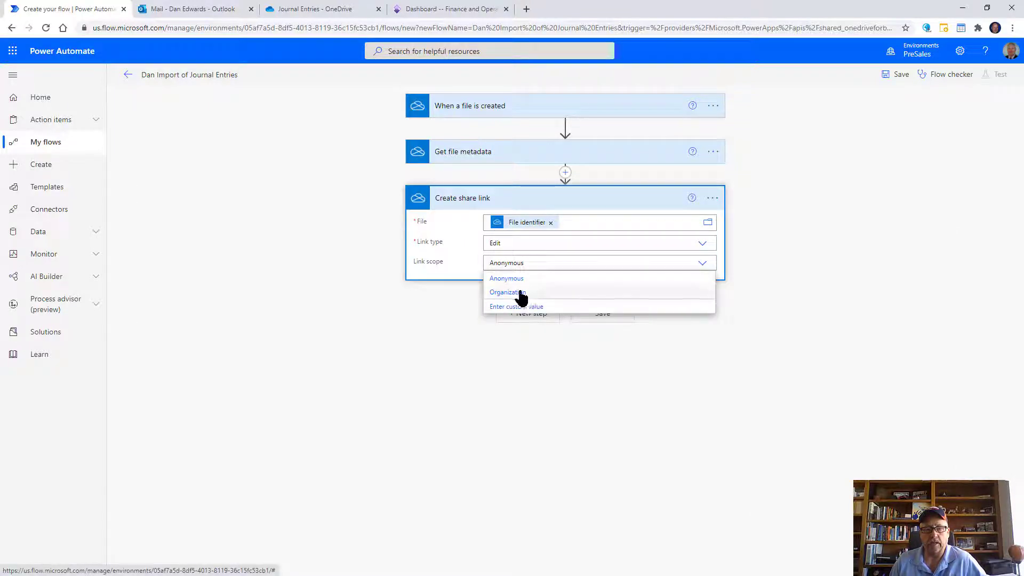
pyautogui.click(520, 293)
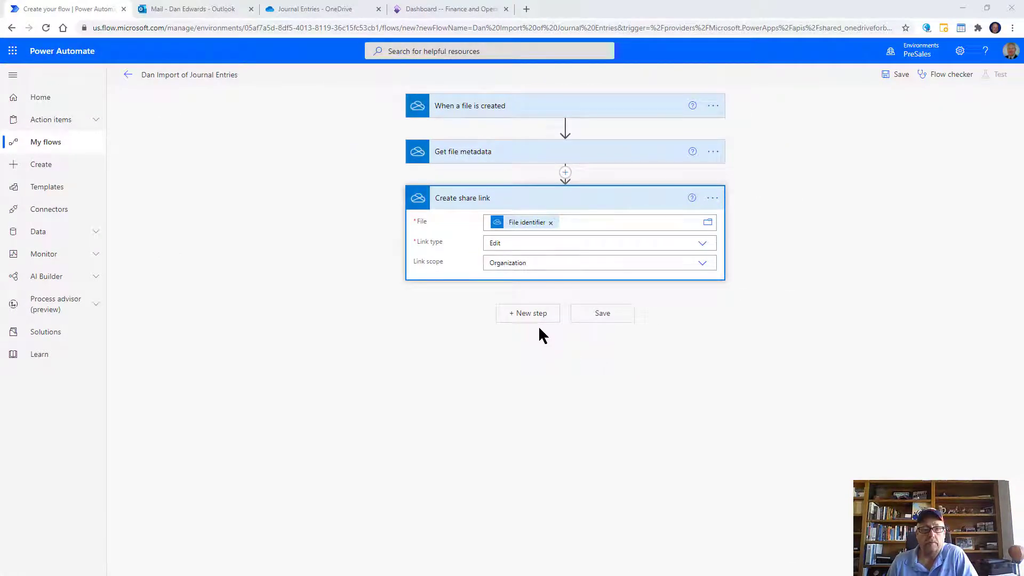
pyautogui.click(528, 316)
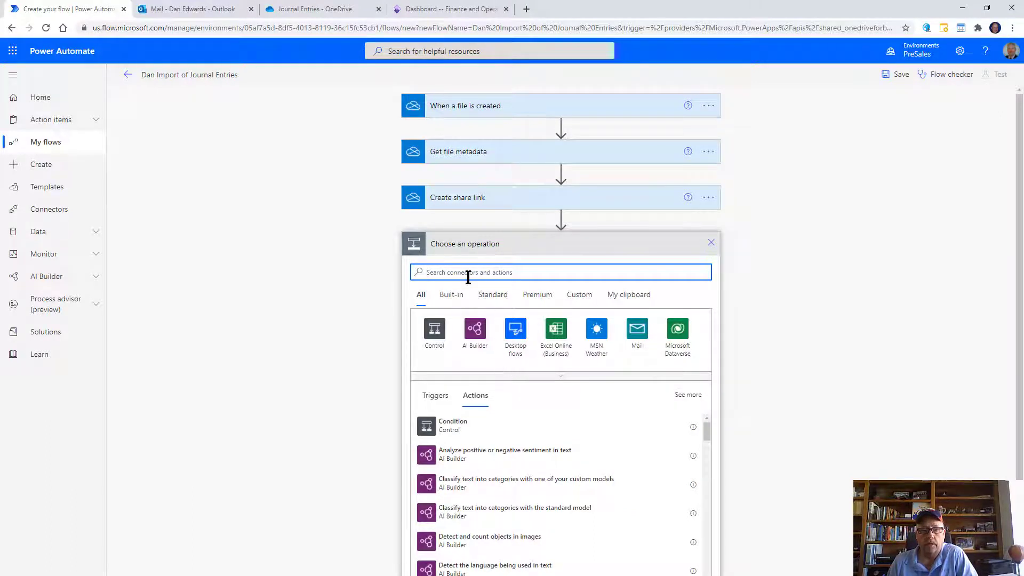
# Step: Add the Approvals 'Start and wait for an approval' action after the share link
pyautogui.write('Appro')
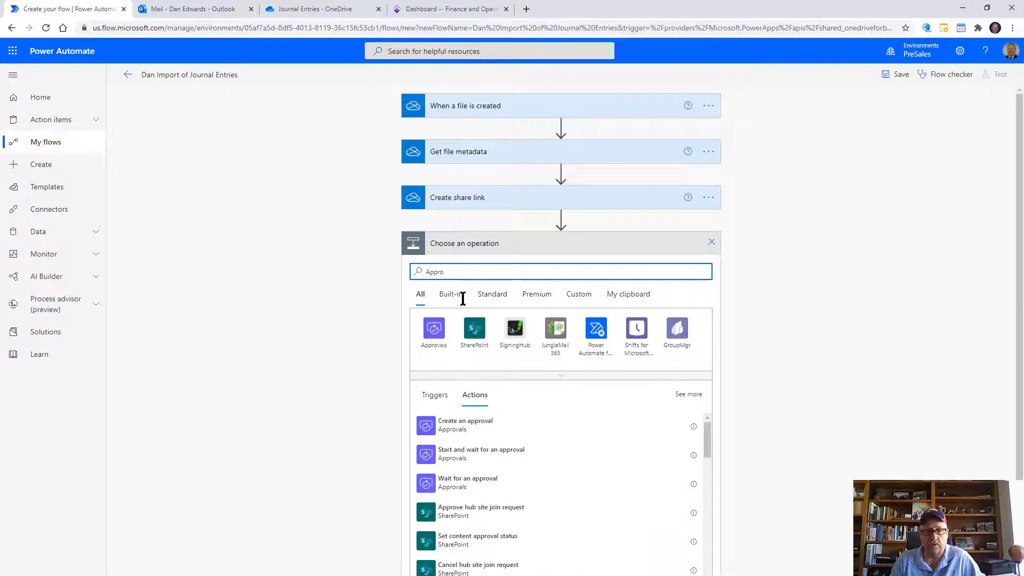
pyautogui.click(433, 336)
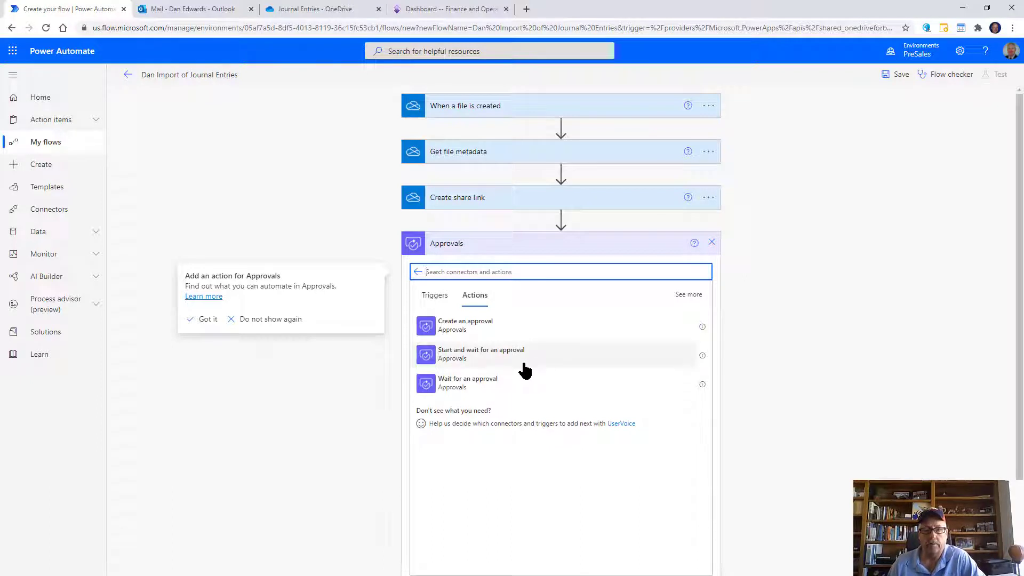
pyautogui.click(525, 360)
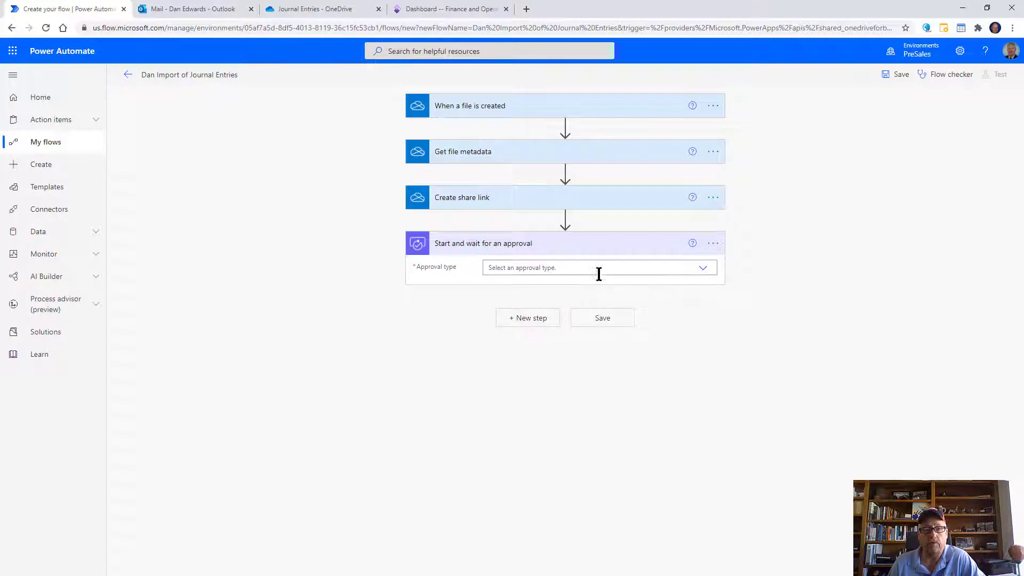
# Step: Set Approve/Reject - First to respond, title 'Please review this spreadsheet and journal entry', and begin entering the approver
pyautogui.click(702, 272)
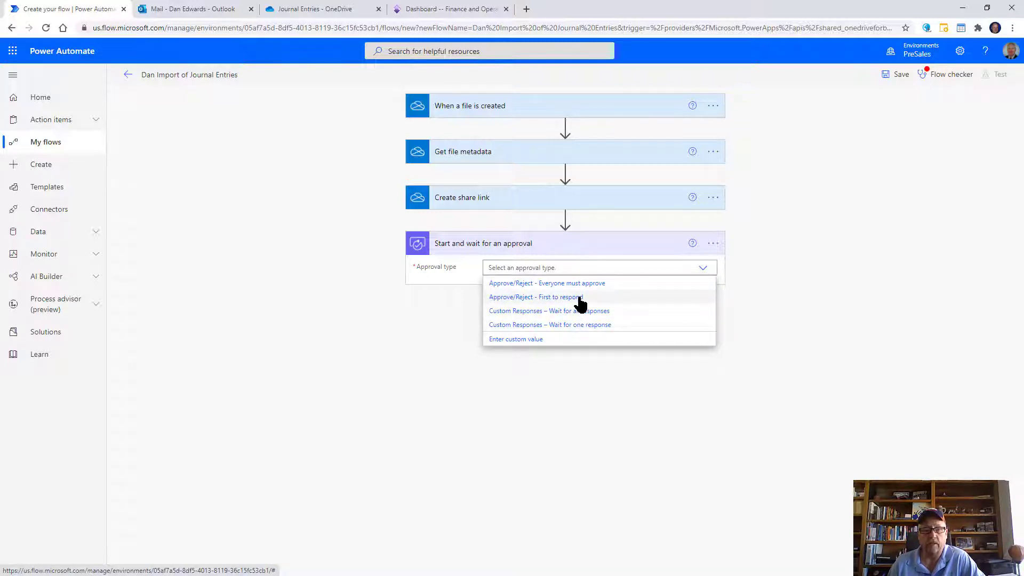
pyautogui.click(580, 303)
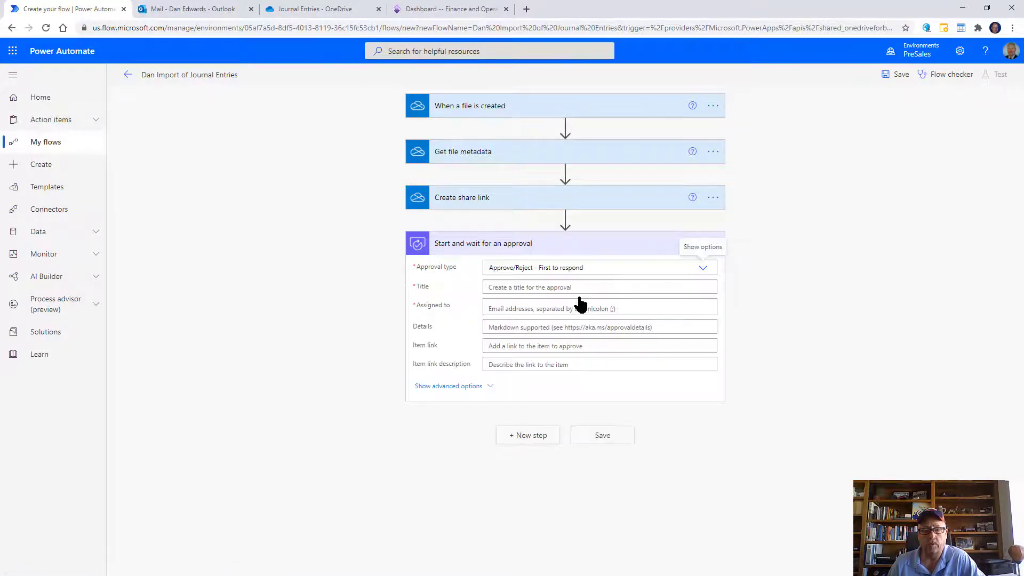
pyautogui.click(571, 287)
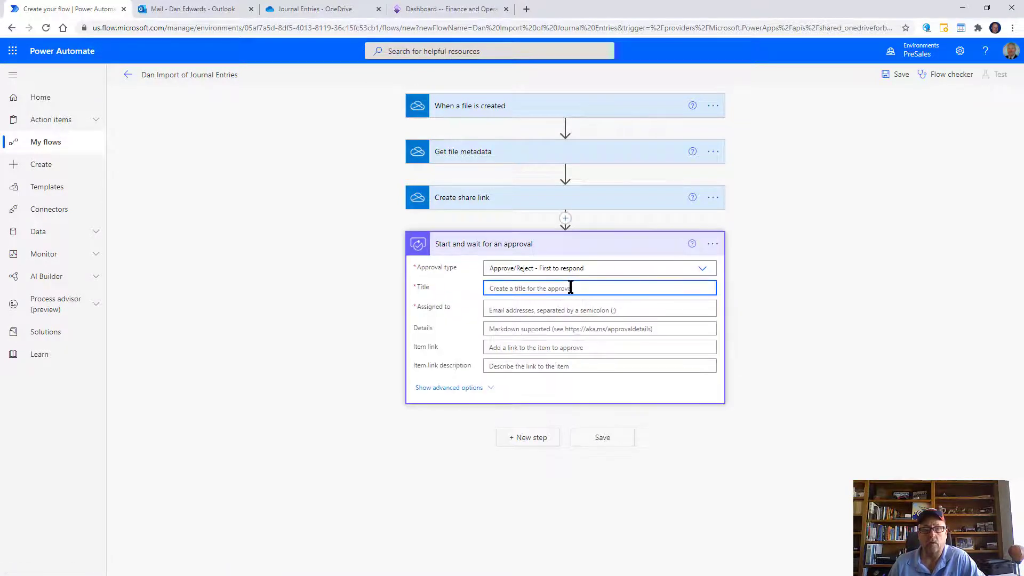
pyautogui.write('P')
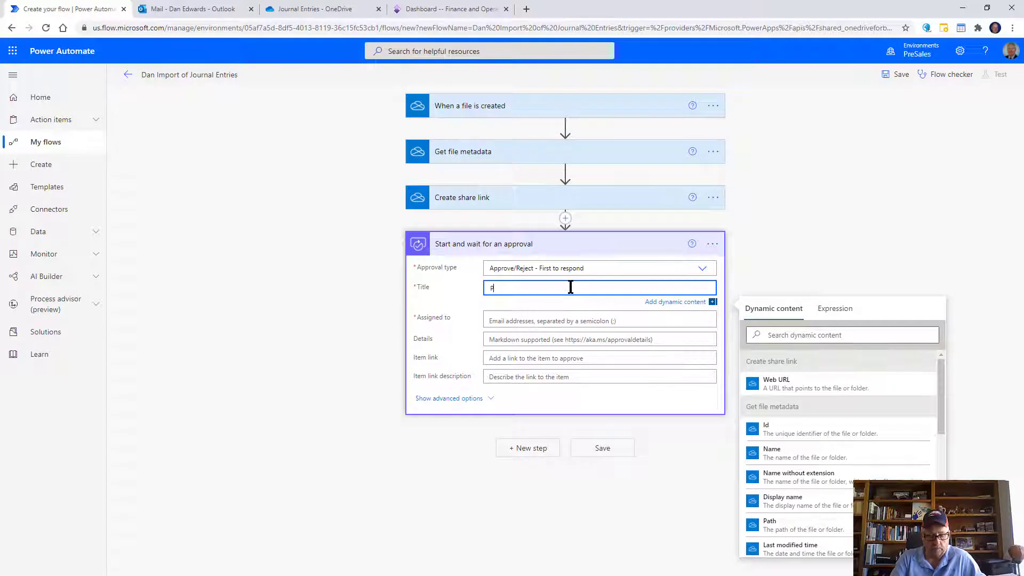
pyautogui.write('lease review the')
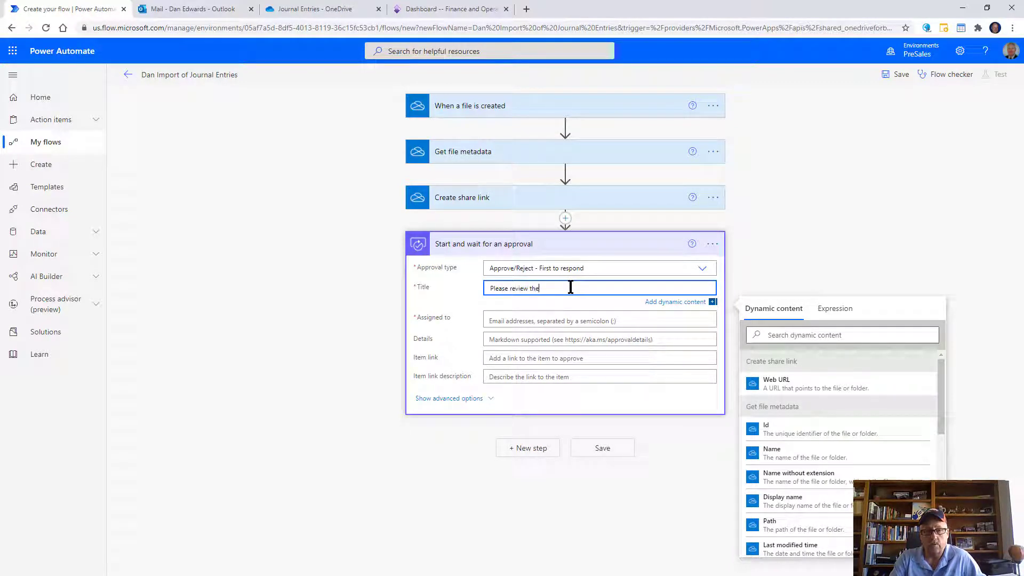
pyautogui.write('s spreadsheet and journal entry')
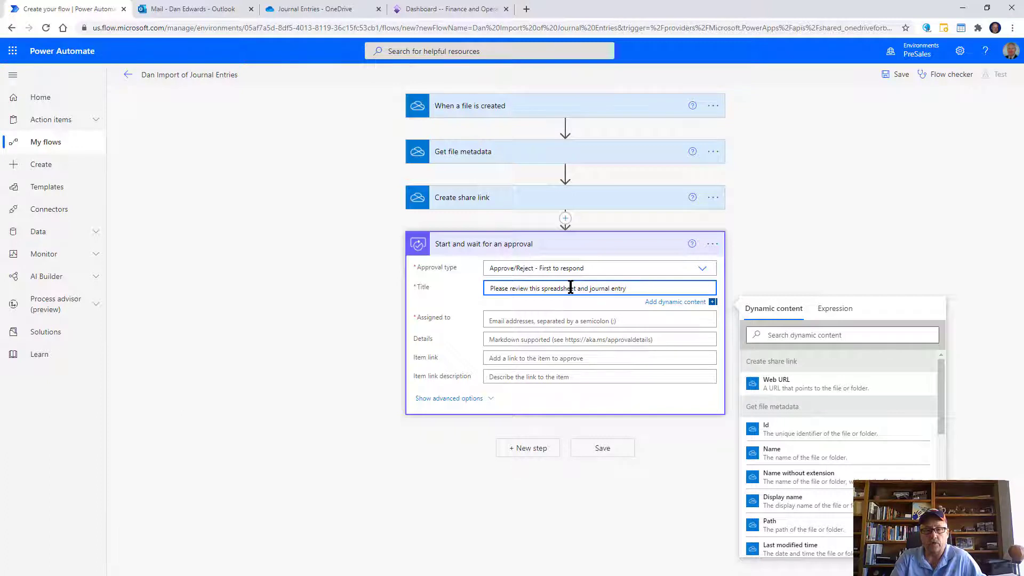
pyautogui.press('Tab')
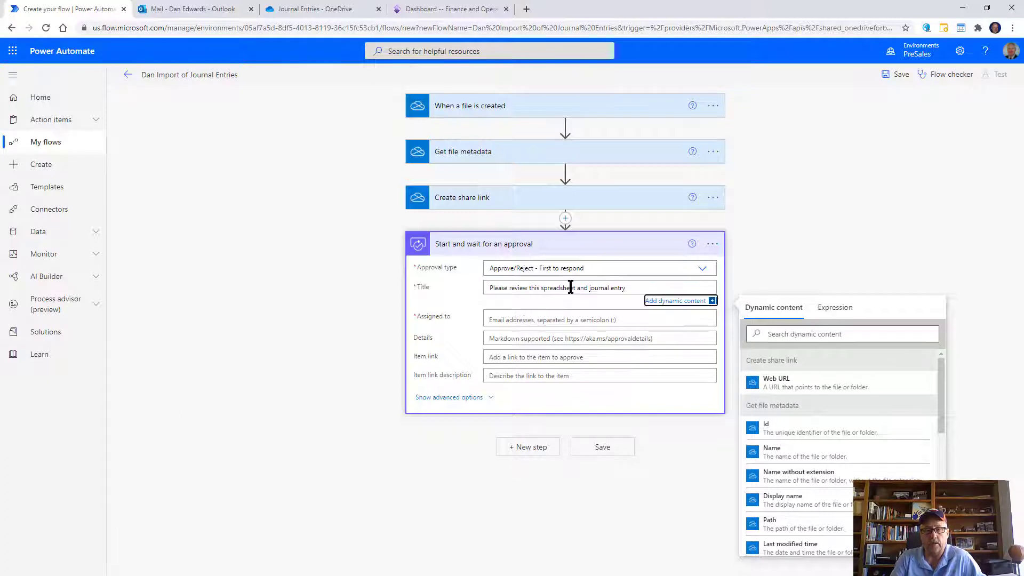
pyautogui.click(559, 316)
pyautogui.write('dan.edwards')
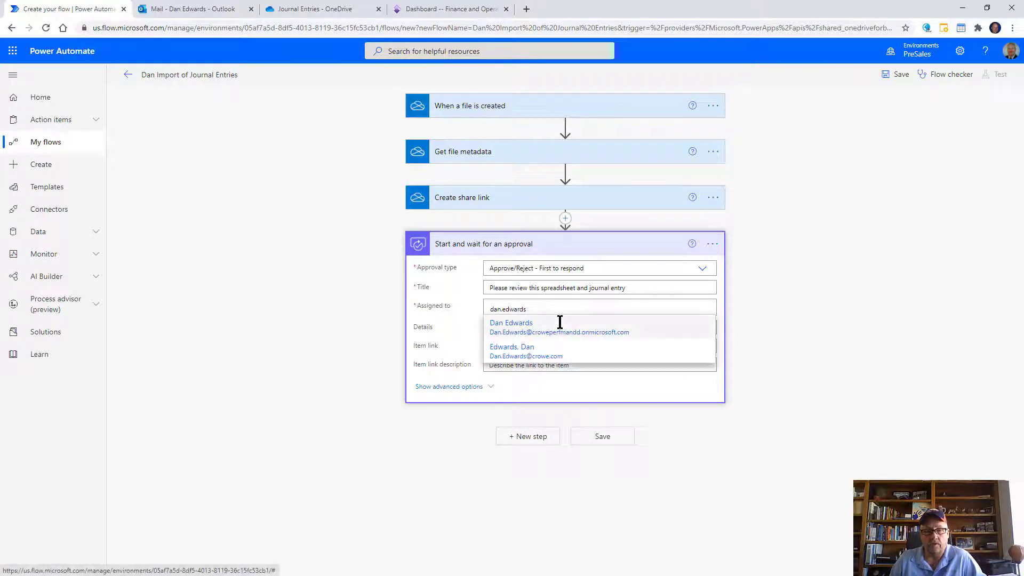
# Step: Assign the suggested user and paste the Details message, inserting Last modified by as the submitter
pyautogui.click(559, 325)
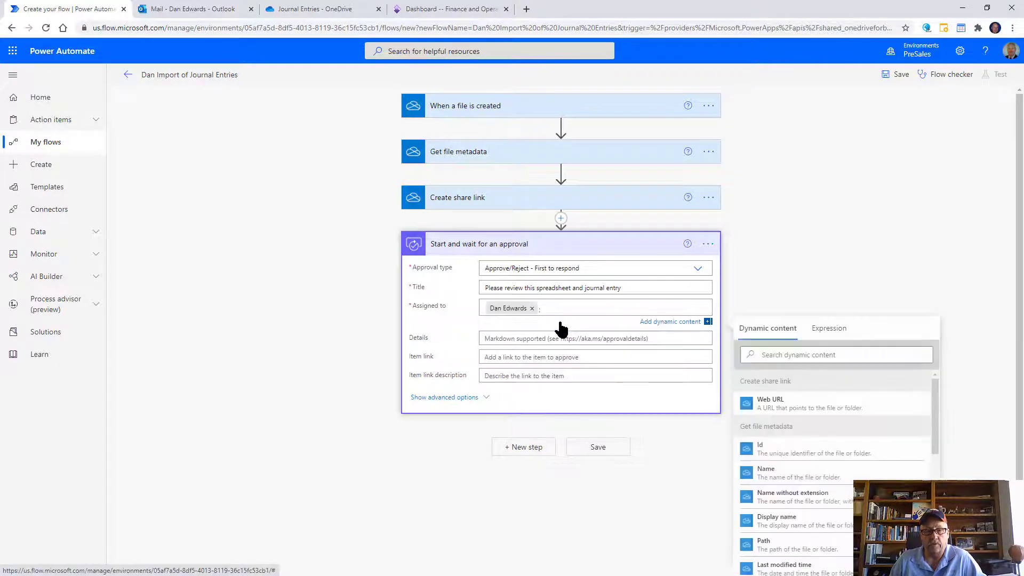
pyautogui.click(536, 339)
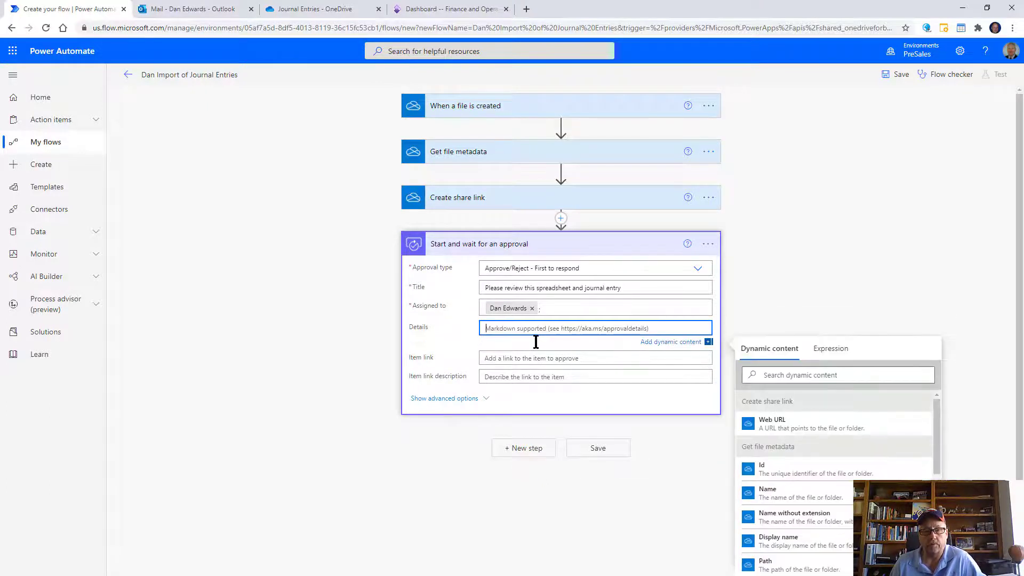
pyautogui.hotkey('ctrl', 'v')
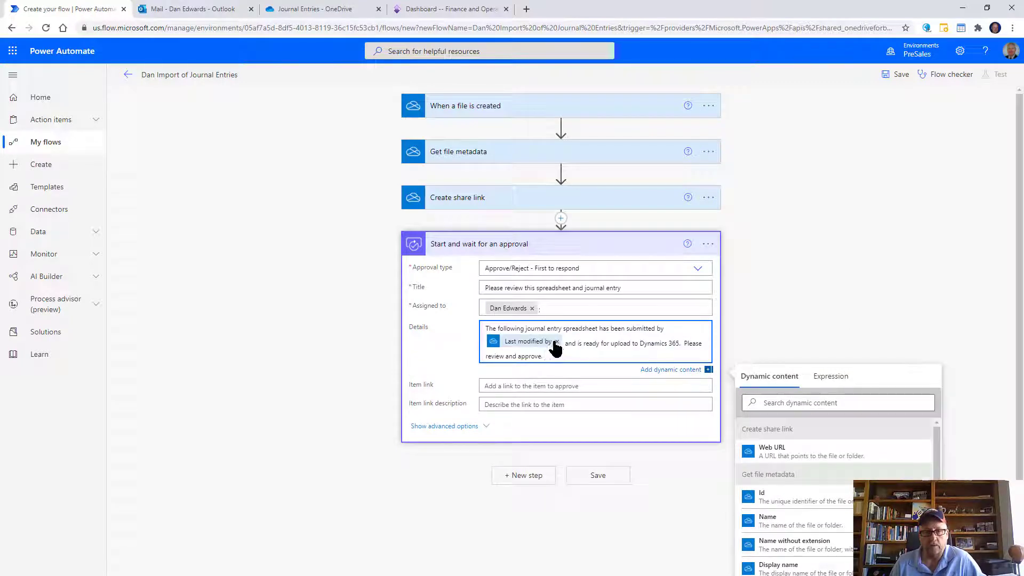
pyautogui.click(556, 342)
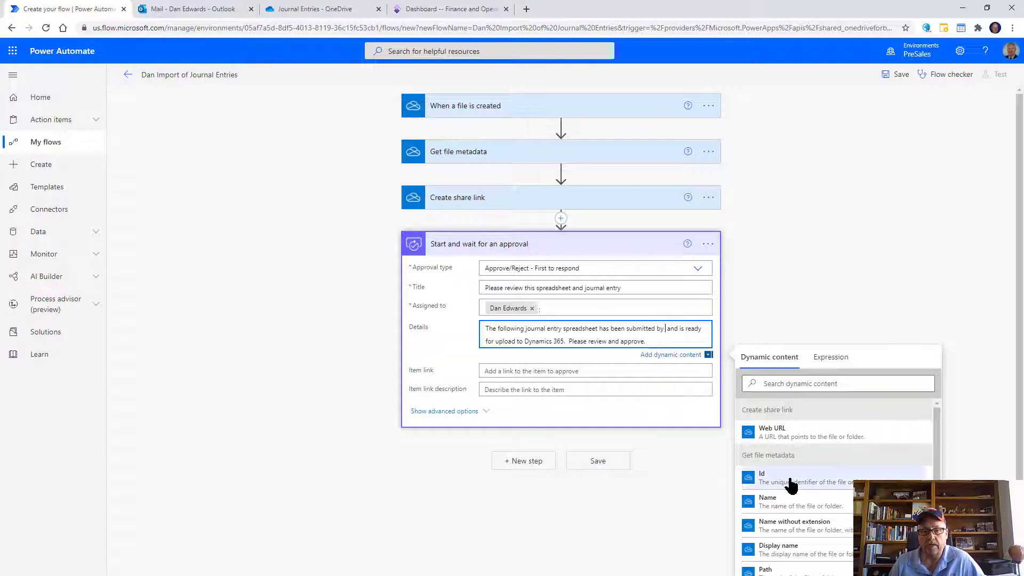
pyautogui.click(775, 385)
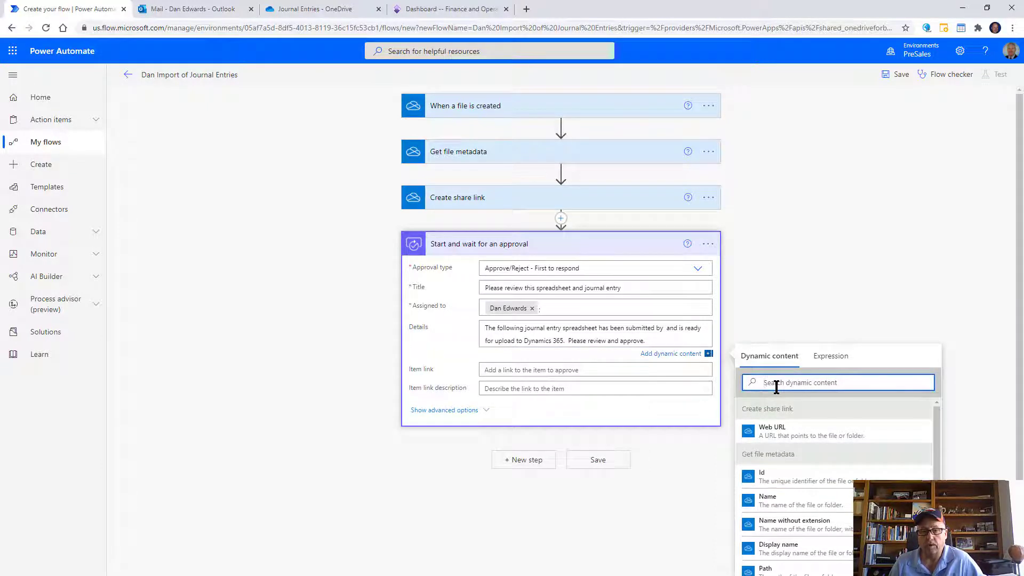
pyautogui.write('la')
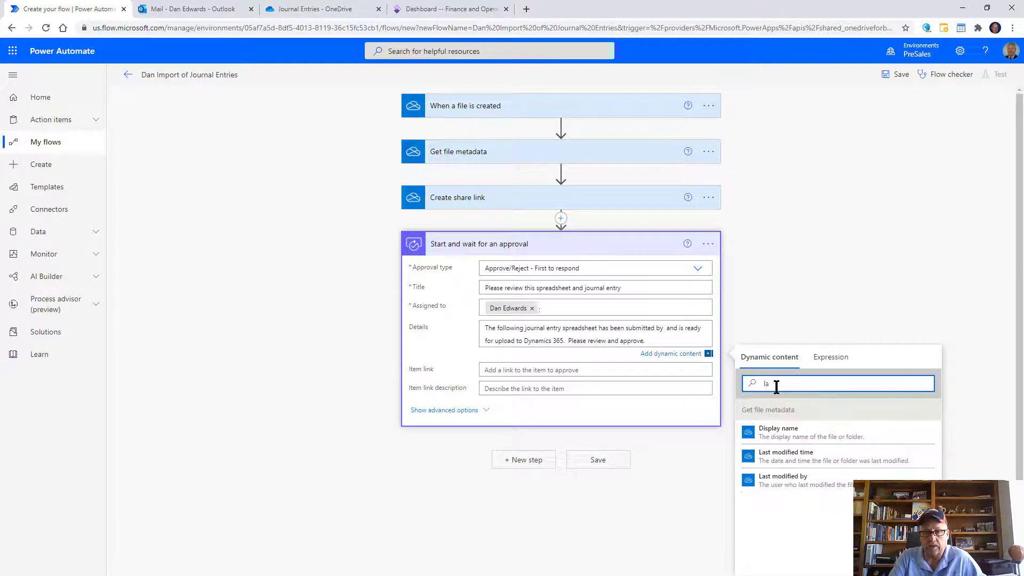
pyautogui.click(802, 481)
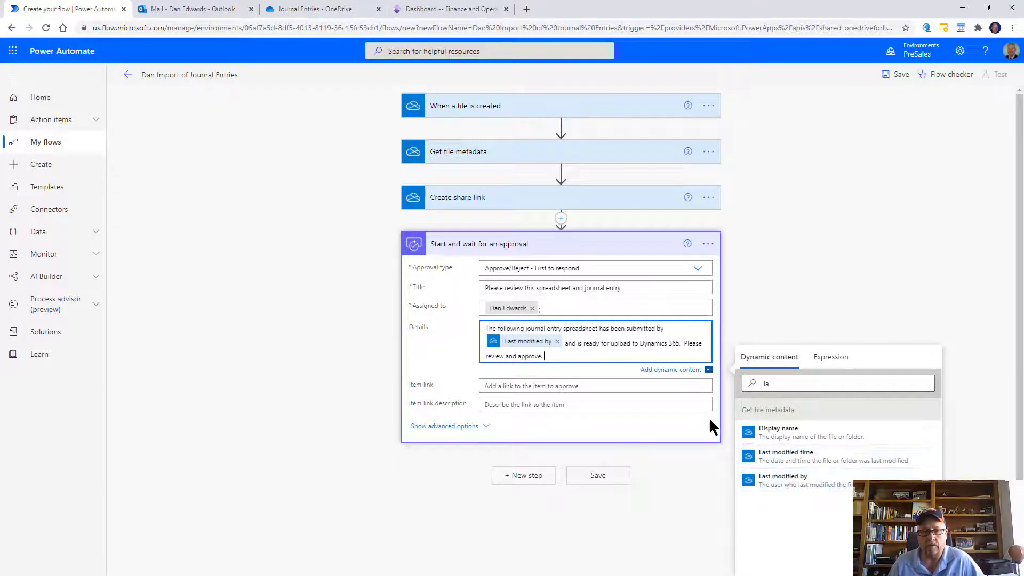
pyautogui.click(602, 390)
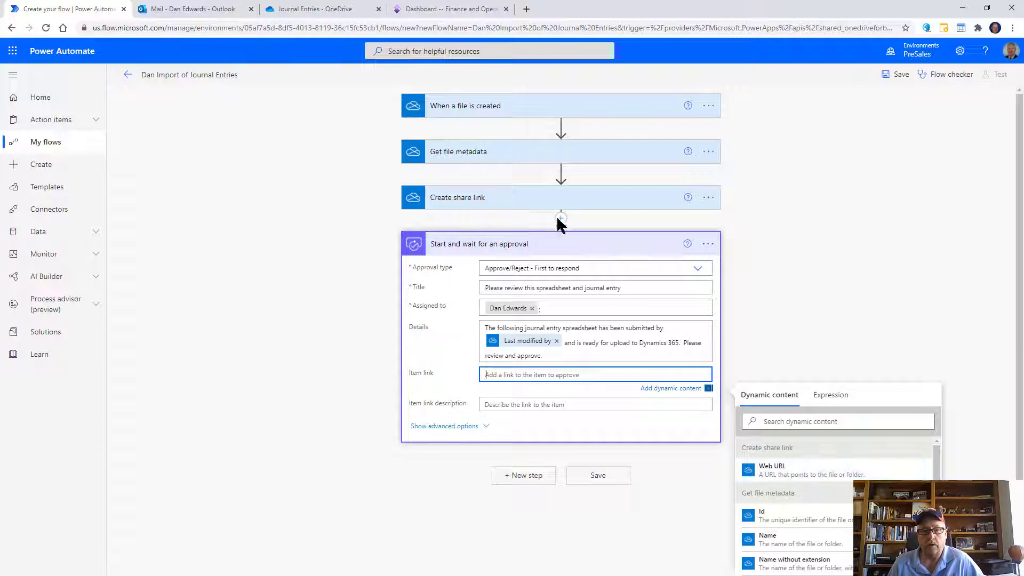
# Step: Set the Item link to the share link's Web URL, described by the file's Name
pyautogui.click(777, 471)
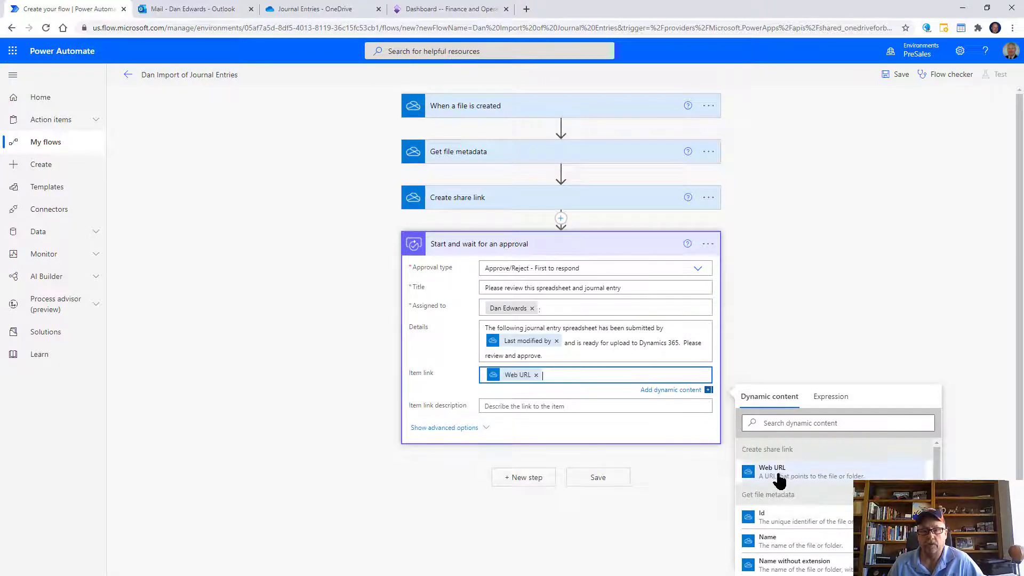
pyautogui.click(572, 407)
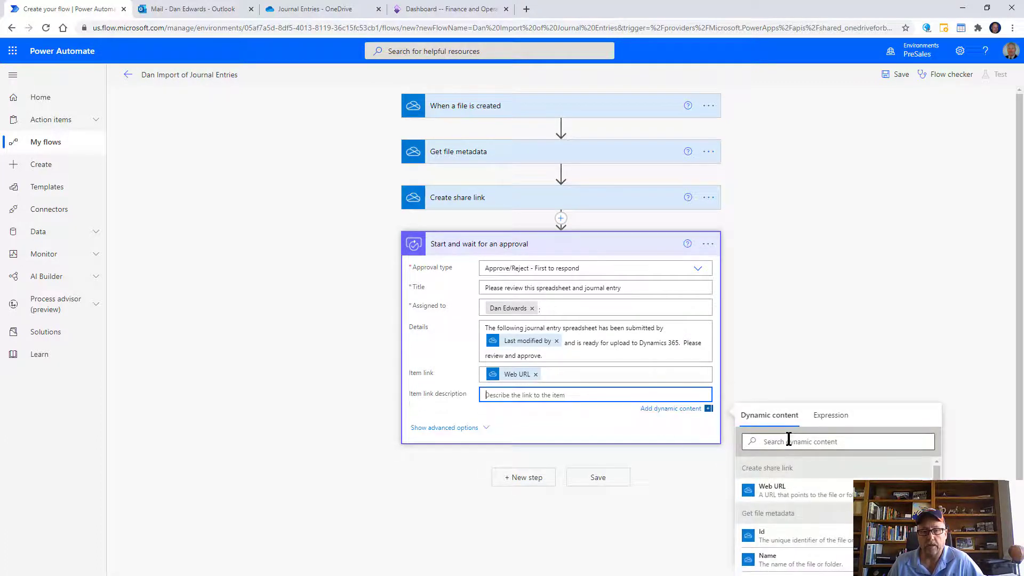
pyautogui.click(771, 559)
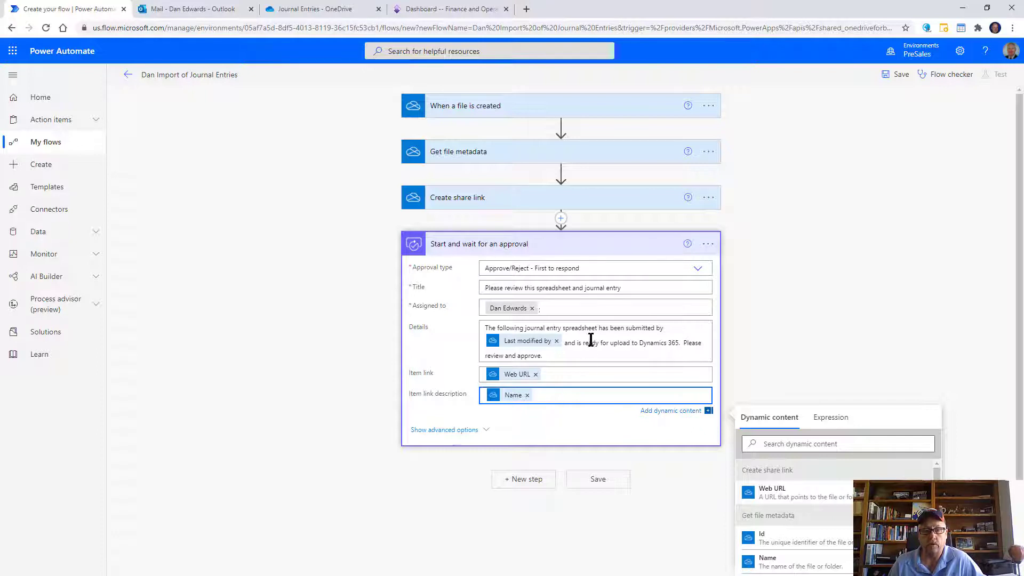
# Step: Add a Condition comparing the approval's Outcome to 'Approve', correcting the mistyped value
pyautogui.click(523, 483)
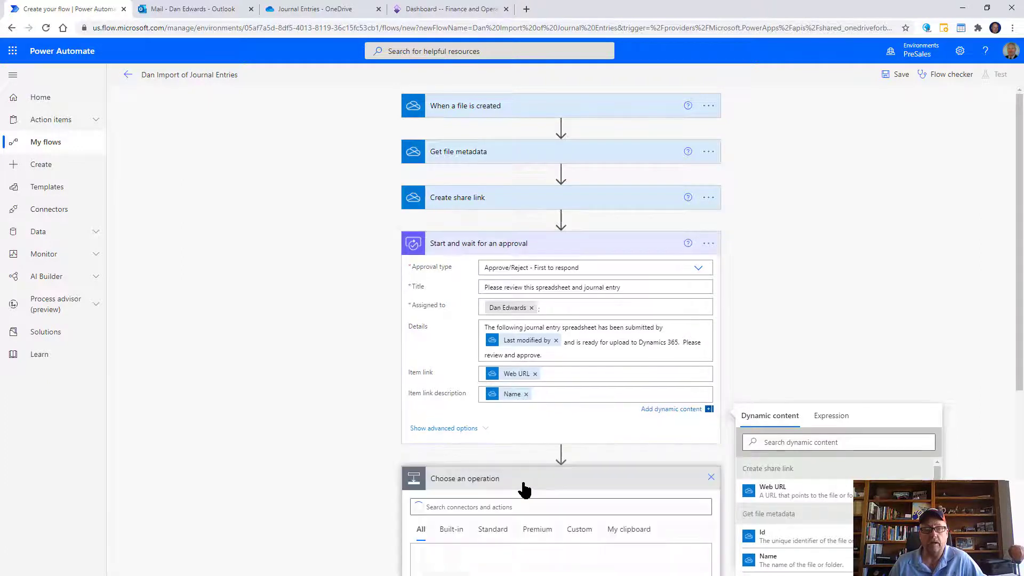
pyautogui.click(434, 377)
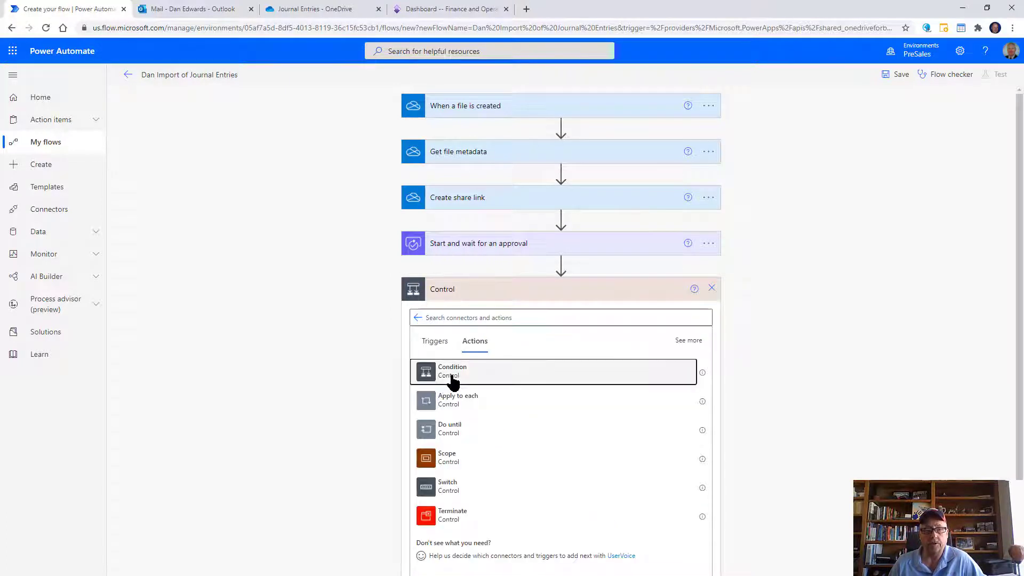
pyautogui.click(452, 379)
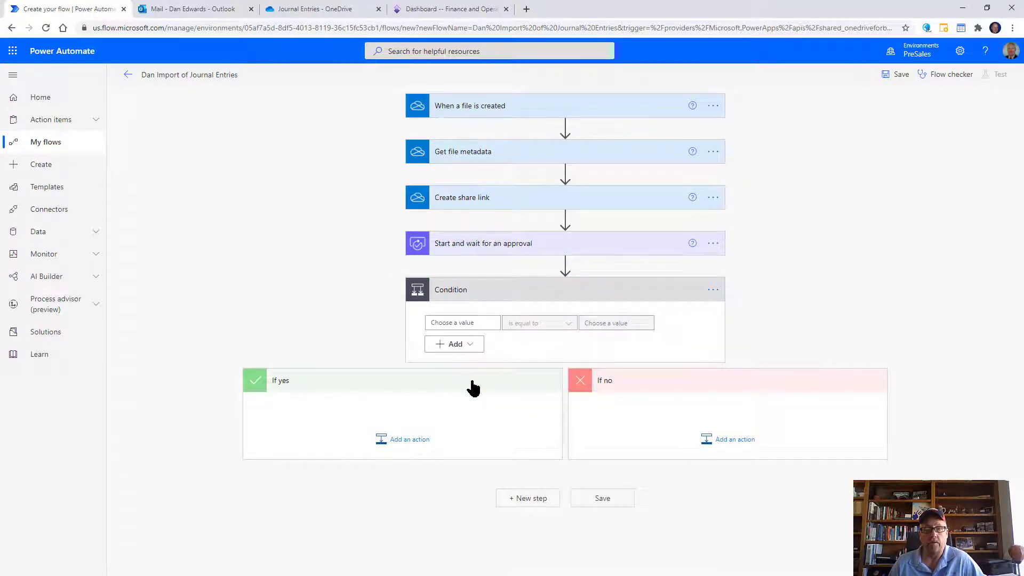
pyautogui.click(471, 323)
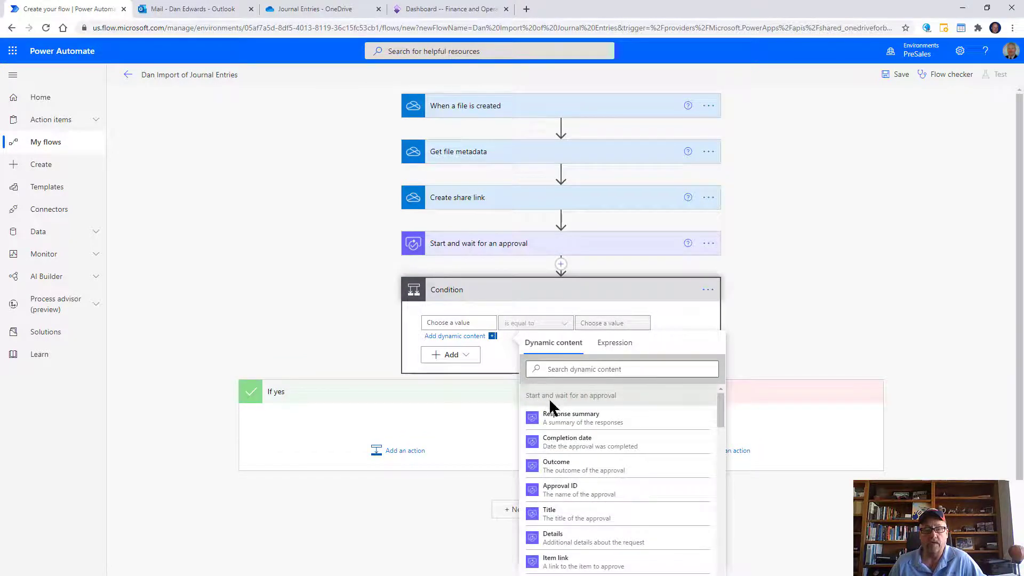
pyautogui.click(575, 470)
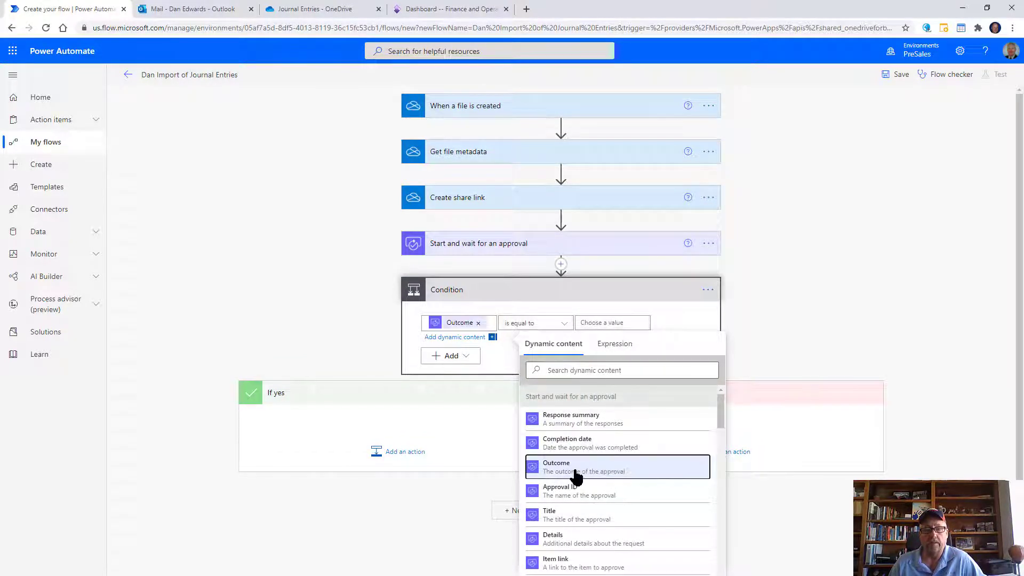
pyautogui.click(596, 320)
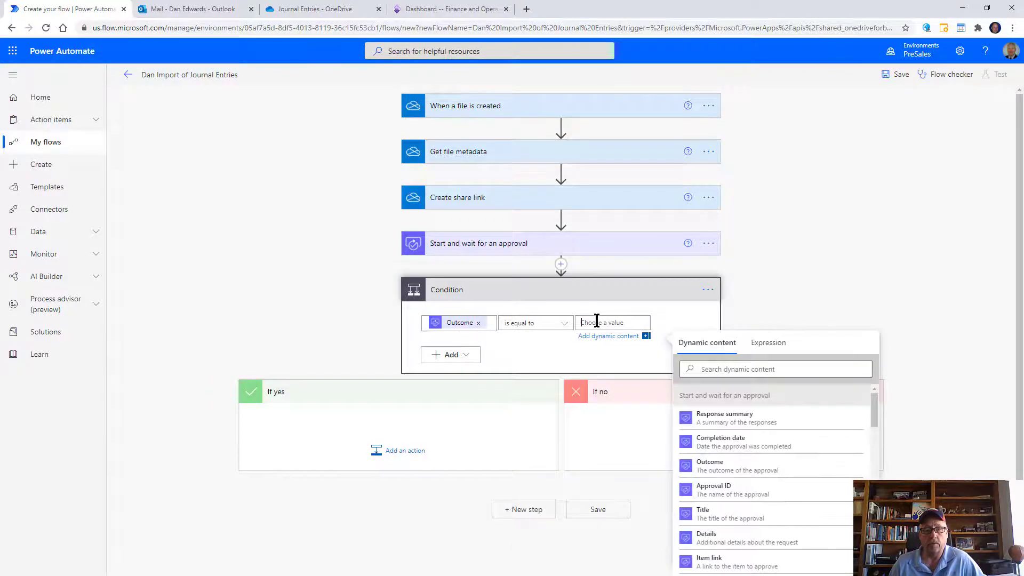
pyautogui.write('Ap')
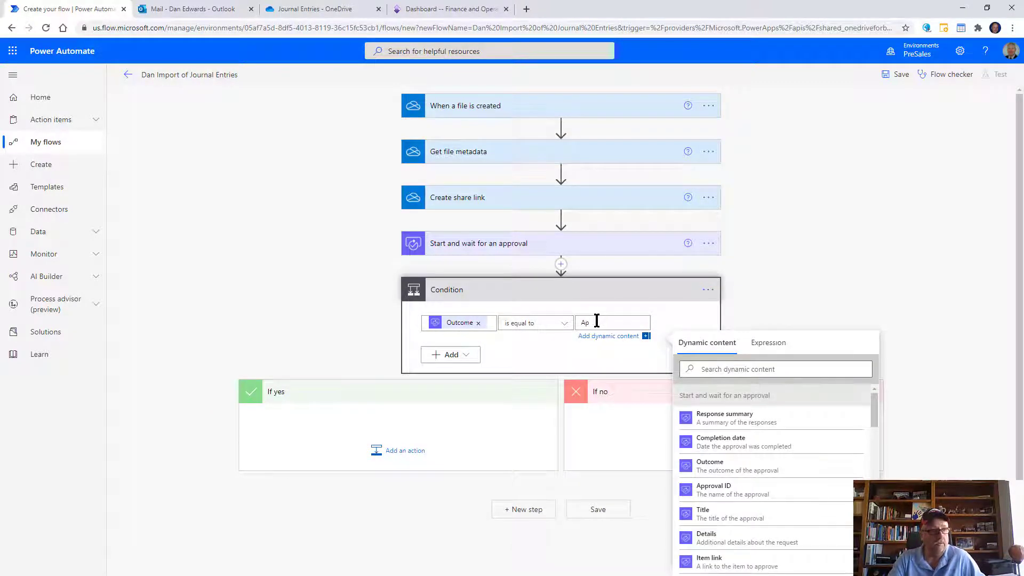
pyautogui.write('pp')
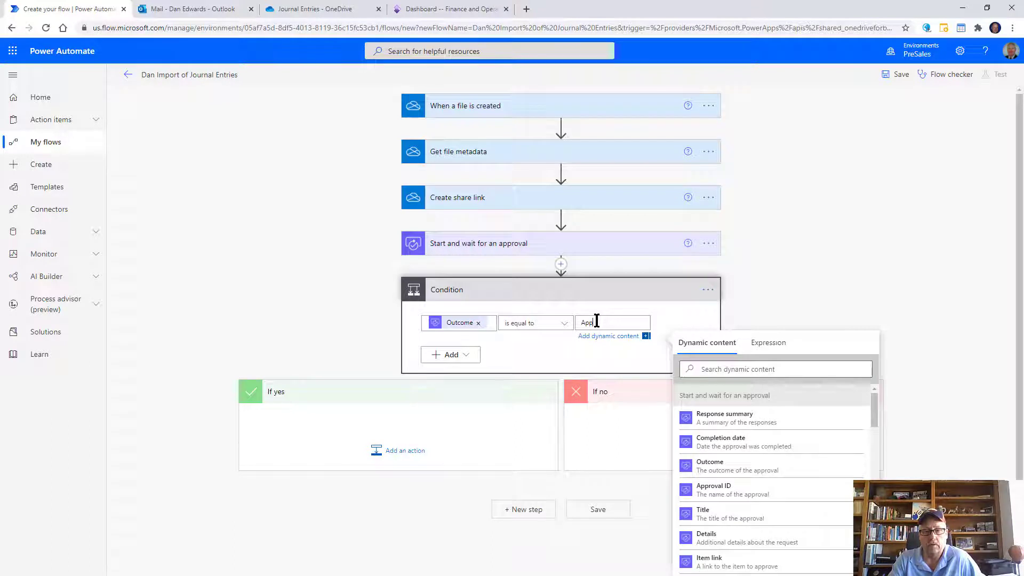
pyautogui.write('roved')
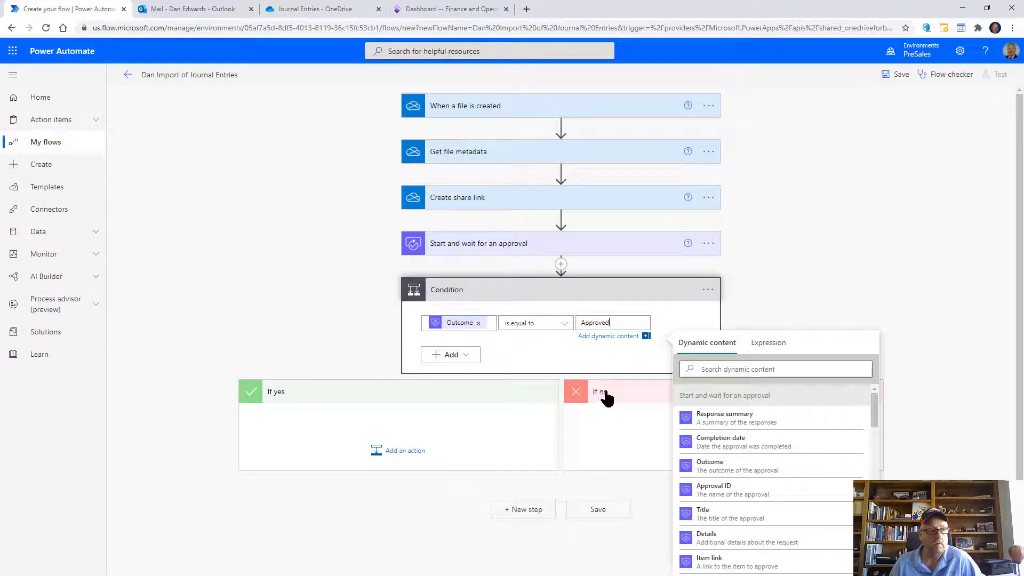
pyautogui.press('BackSpace')
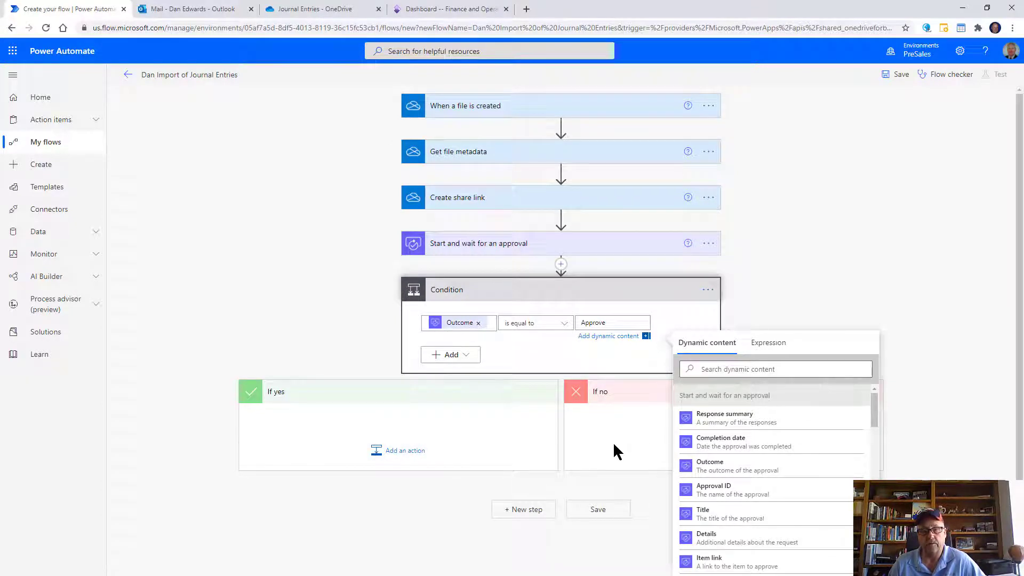
pyautogui.click(472, 421)
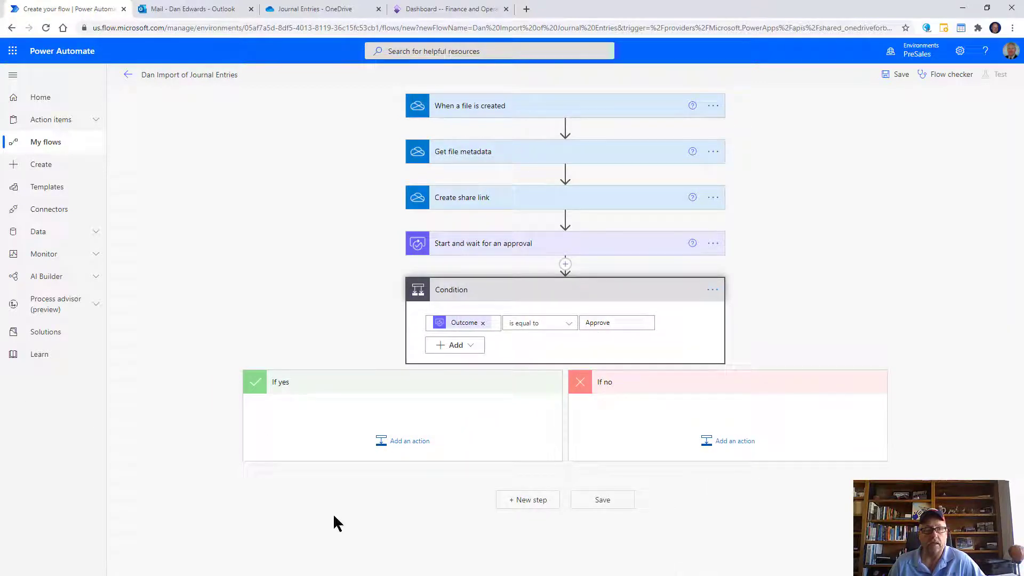
# Step: Choose the Excel Online (Business) connector for a new If yes action and browse its actions
pyautogui.click(402, 455)
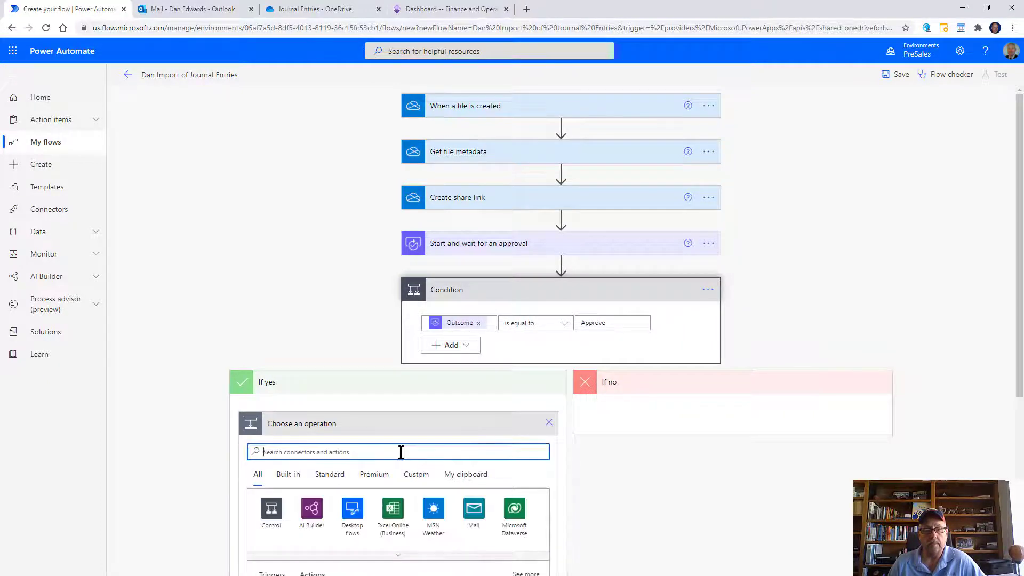
pyautogui.click(399, 517)
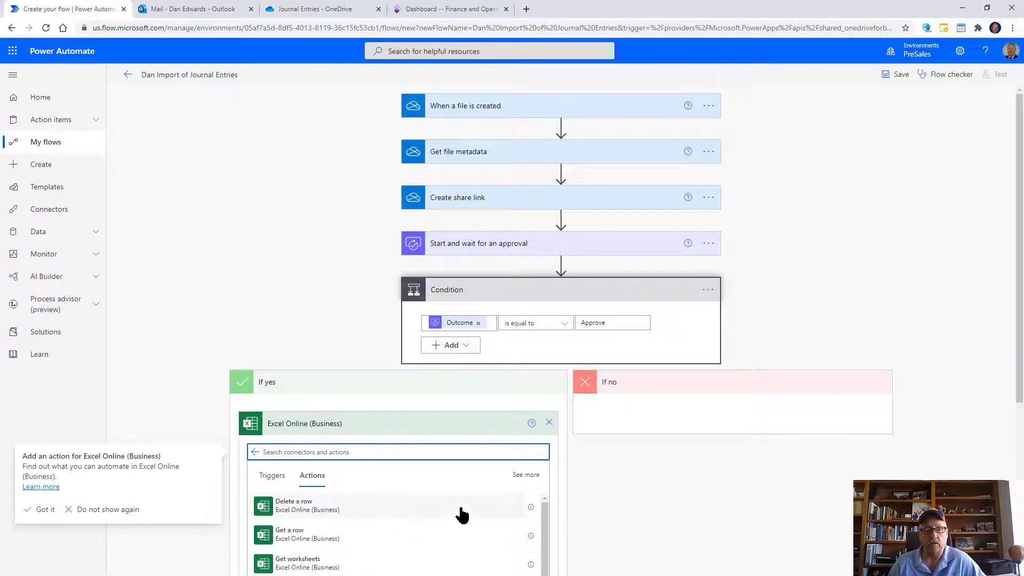
pyautogui.scroll(-1, 460, 512)
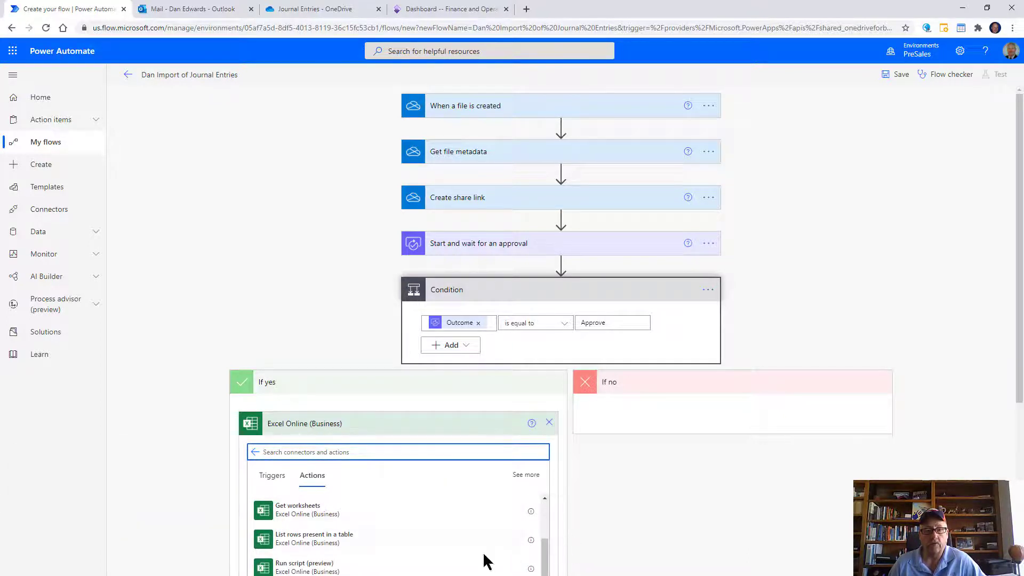
# Step: Add List rows present in a table with Location OneDrive for Business and Document Library OneDrive
pyautogui.click(327, 542)
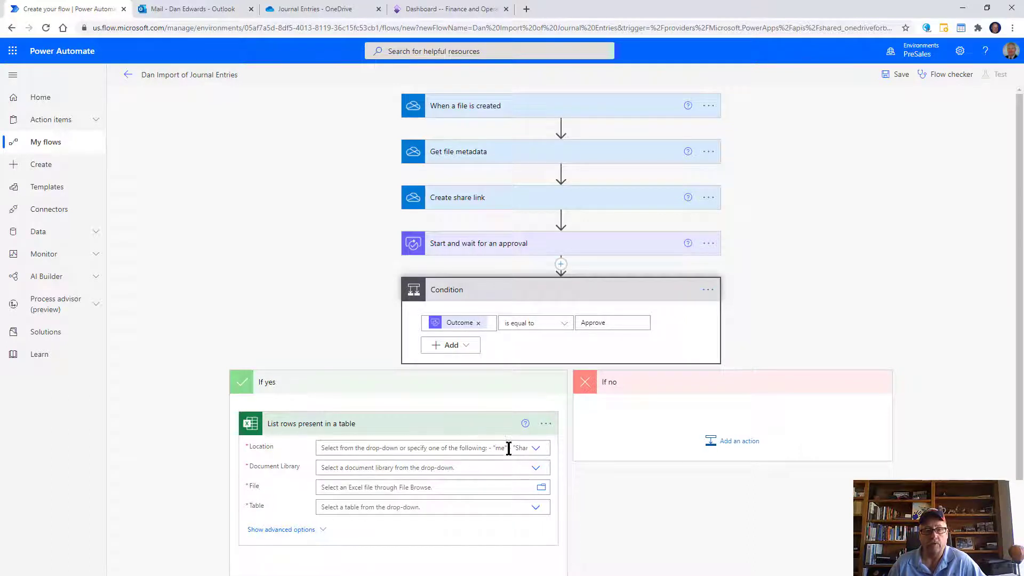
pyautogui.click(536, 449)
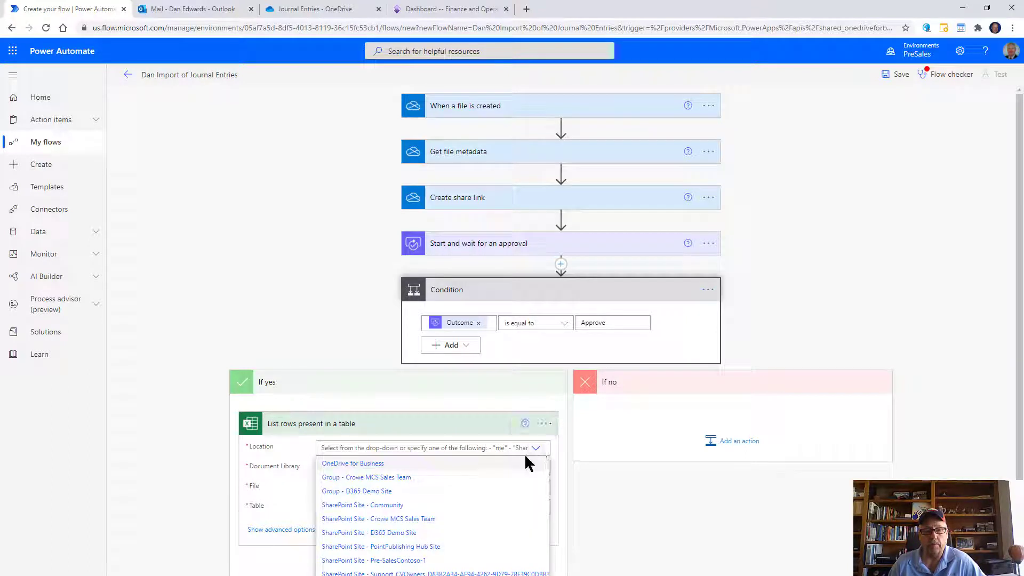
pyautogui.click(443, 464)
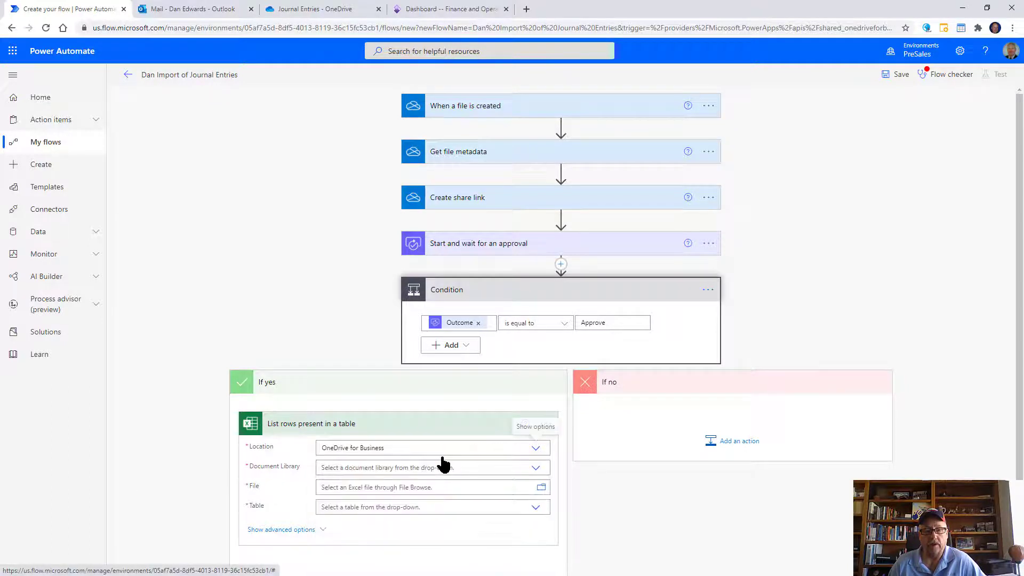
pyautogui.click(535, 469)
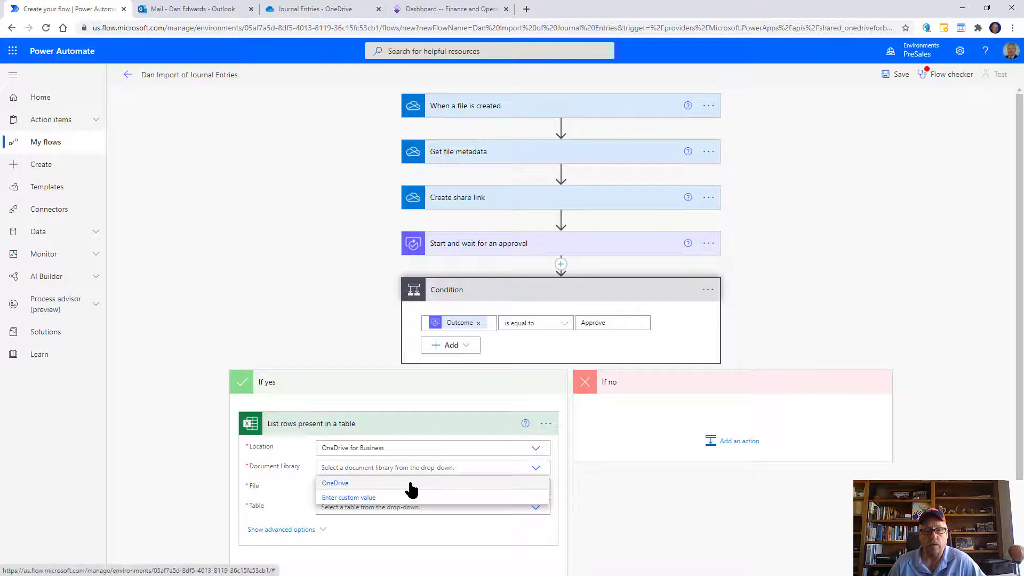
pyautogui.click(414, 482)
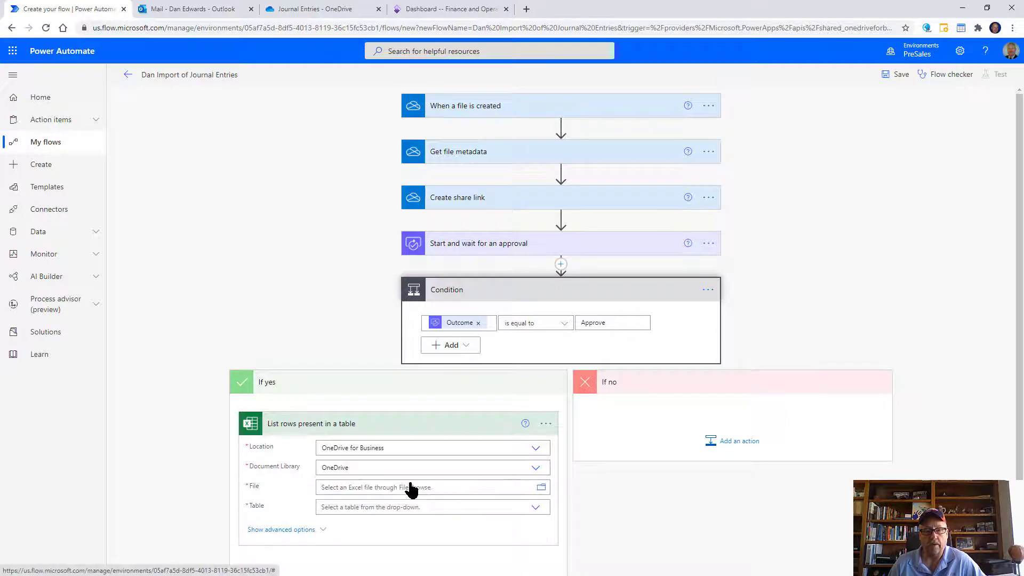
# Step: Set the file to /Journal Entries/JE.xlsx and the table to Journal
pyautogui.click(520, 488)
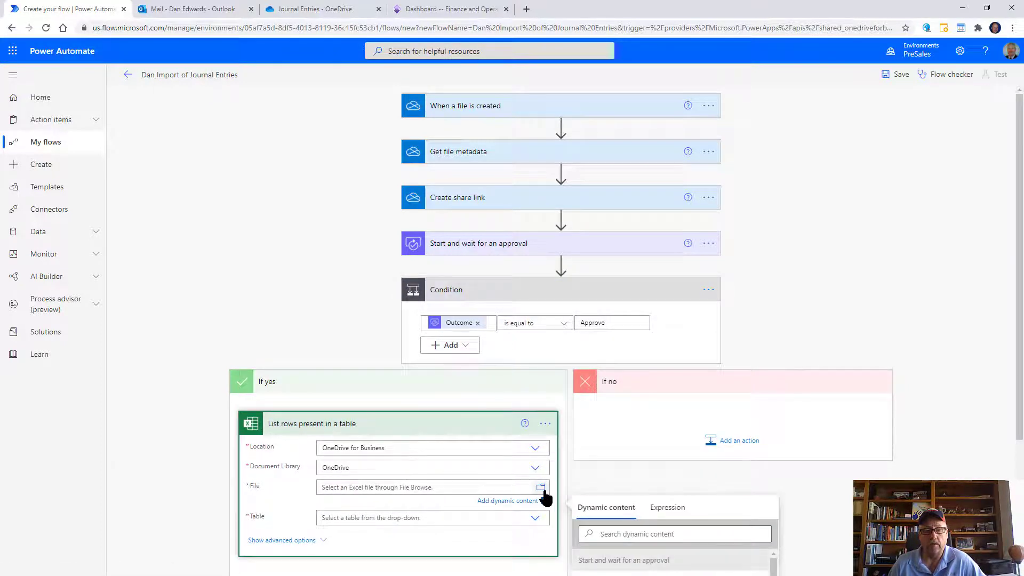
pyautogui.click(541, 488)
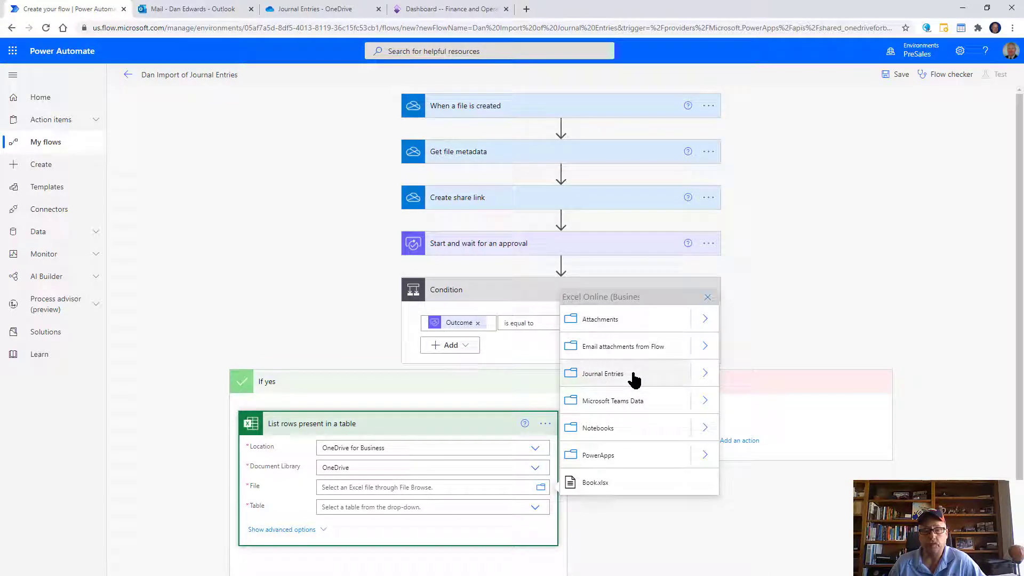
pyautogui.click(709, 375)
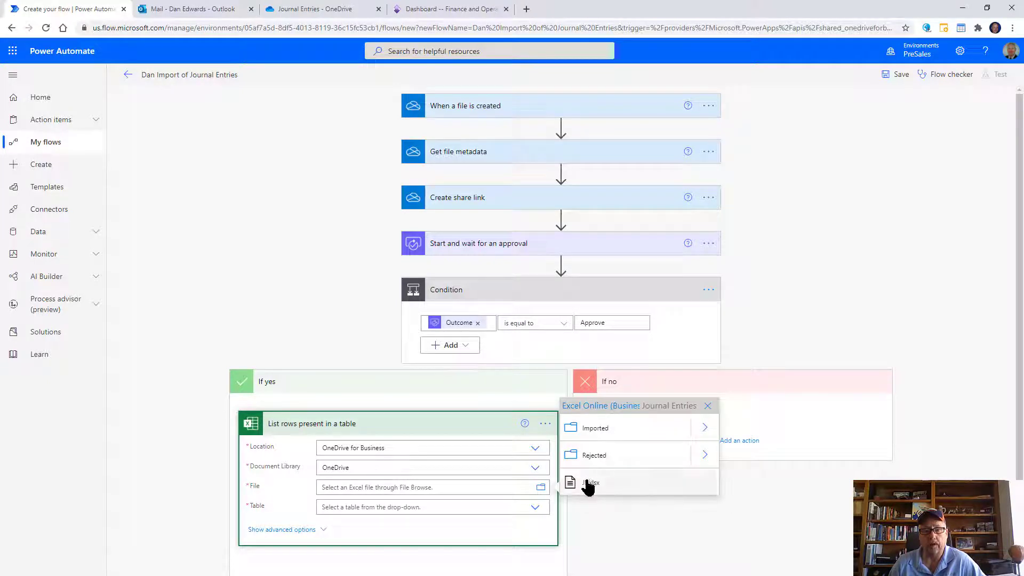
pyautogui.click(588, 487)
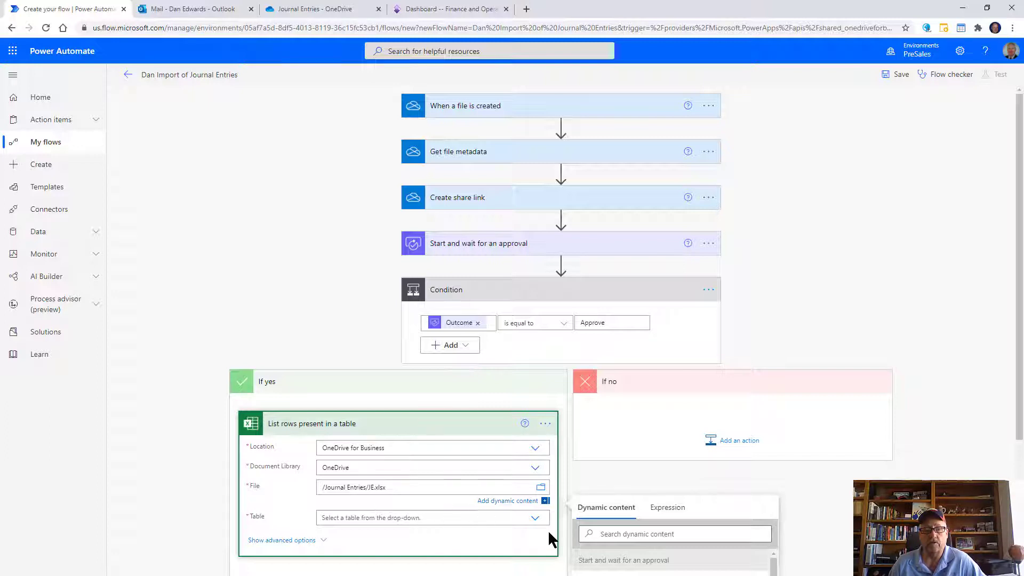
pyautogui.click(532, 519)
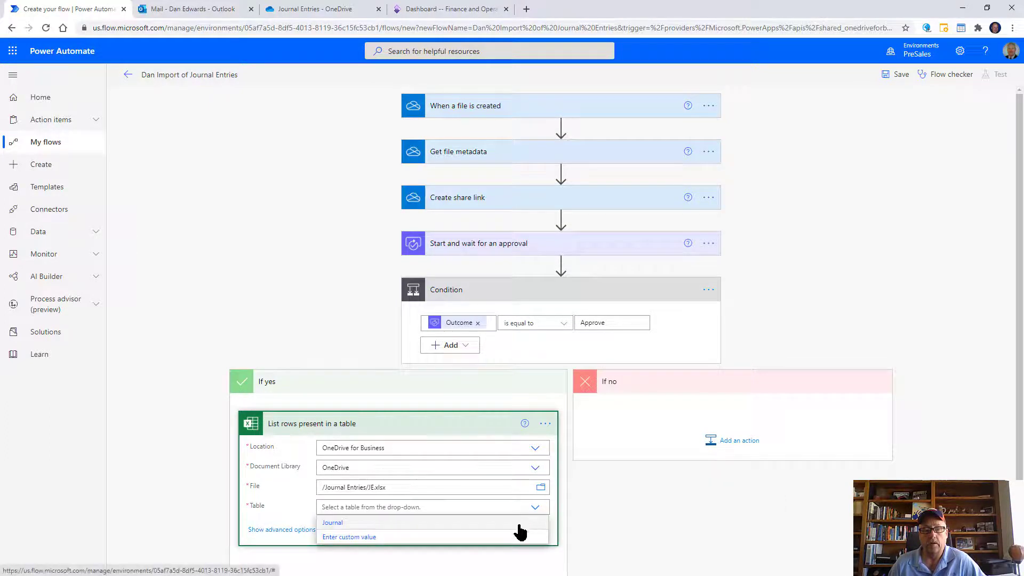
pyautogui.click(399, 523)
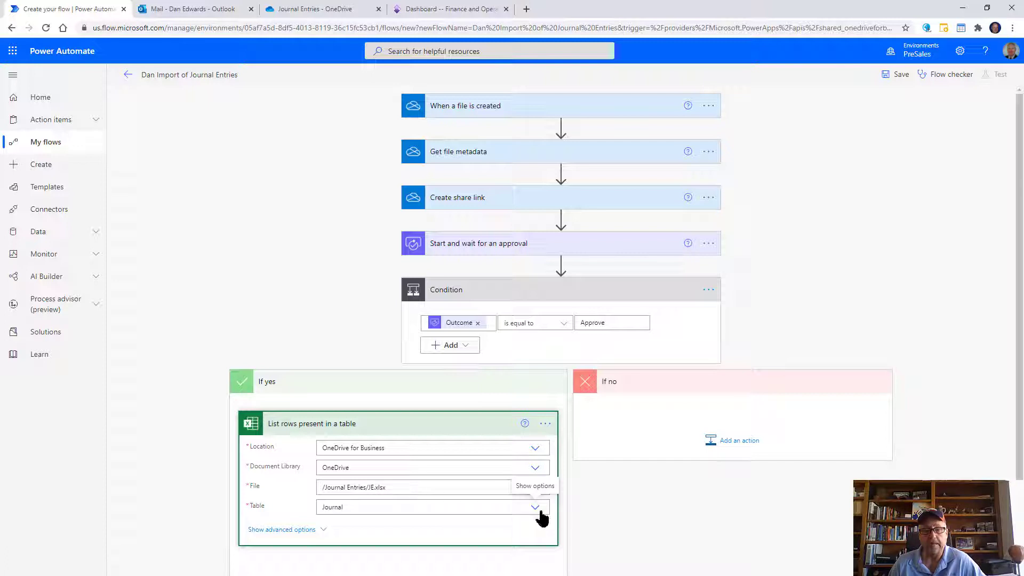
pyautogui.scroll(-2, 558, 522)
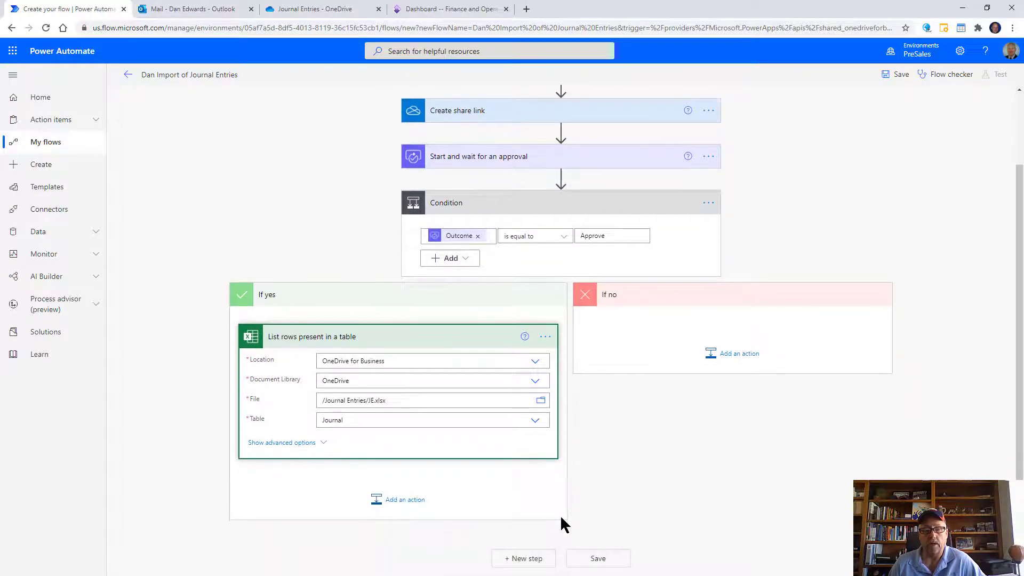
# Step: Search 'fin' and add the Fin & Ops Apps Create record action below List rows
pyautogui.click(429, 506)
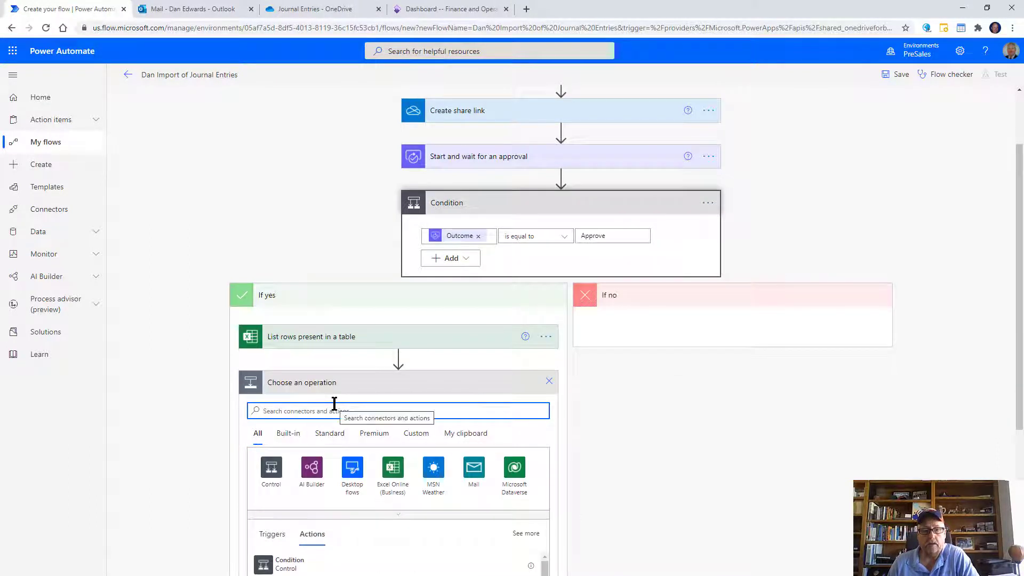
pyautogui.write('fin')
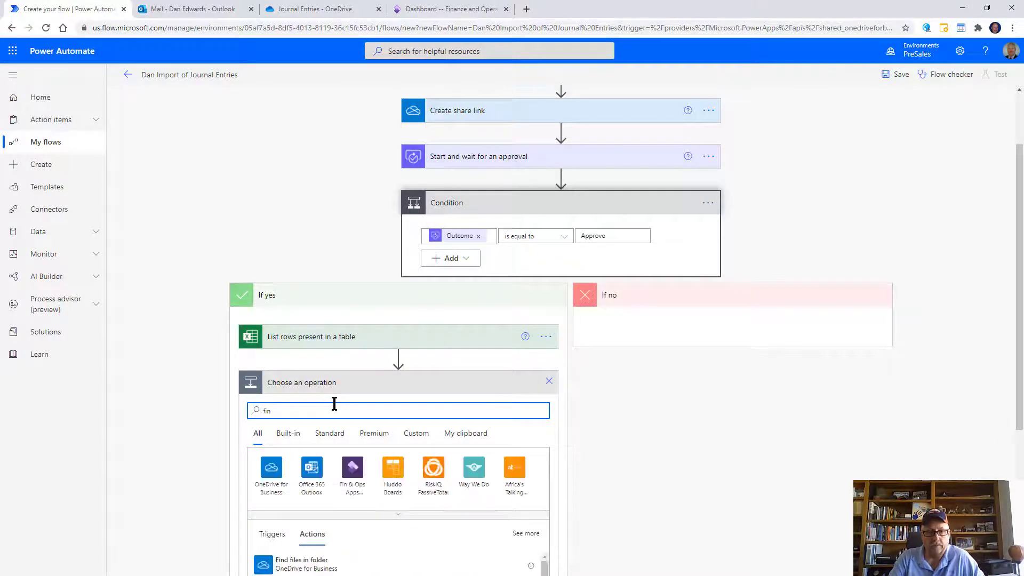
pyautogui.click(353, 480)
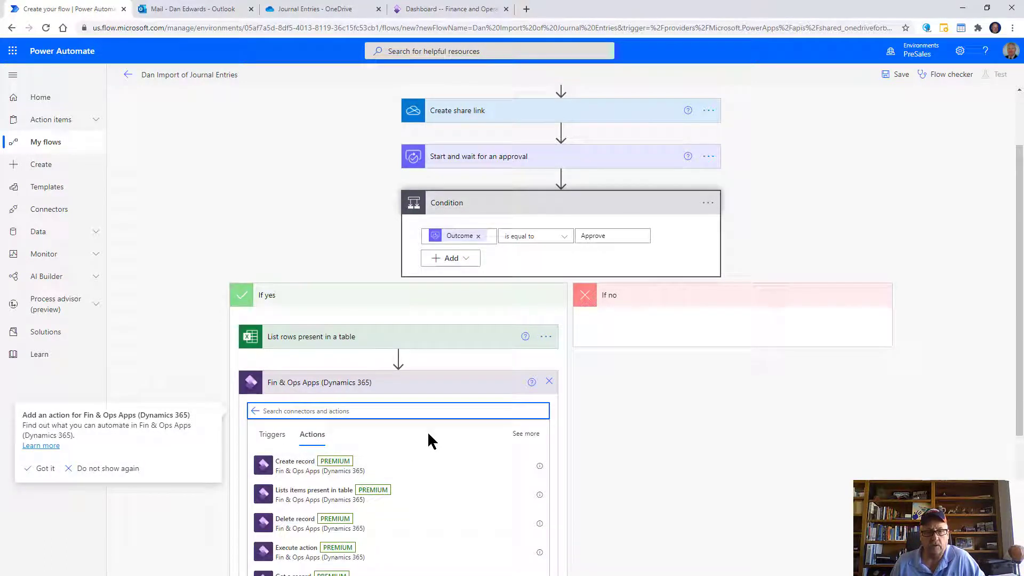
pyautogui.scroll(-1, 357, 474)
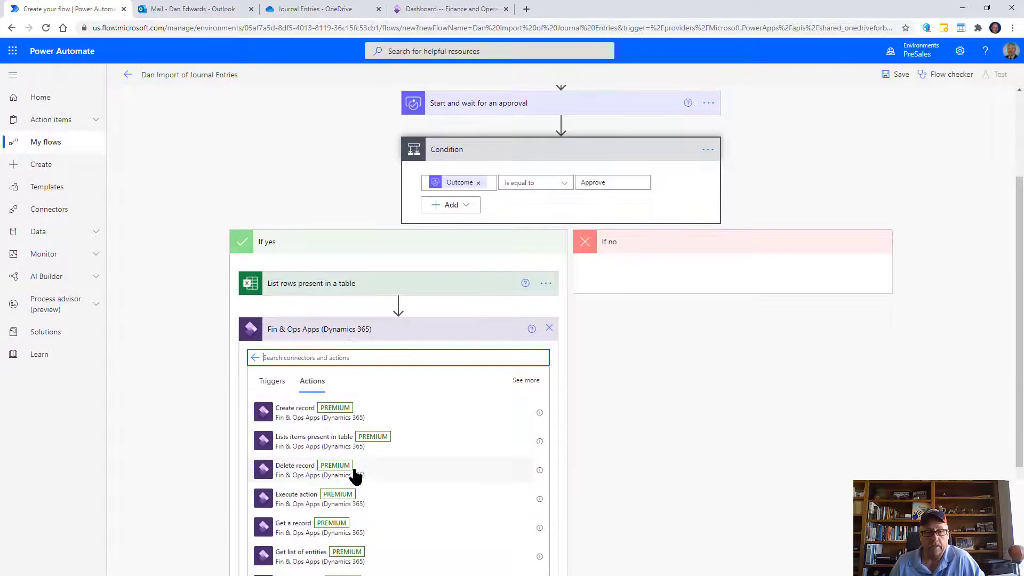
pyautogui.click(304, 419)
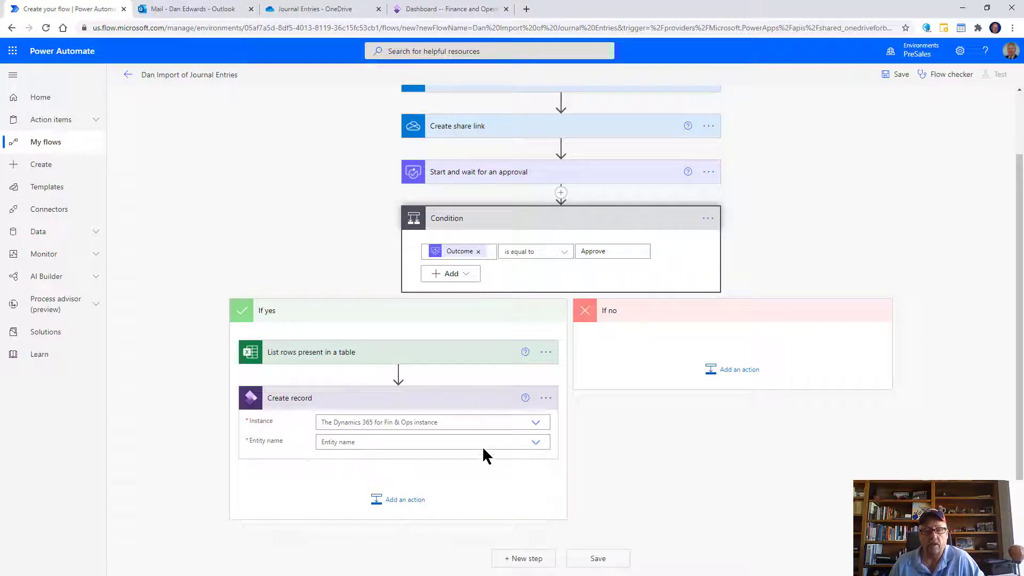
# Step: Set Instance to mdsalesprod and Entity name to LedgerJournalHeaders via a 'ledger' search
pyautogui.click(537, 424)
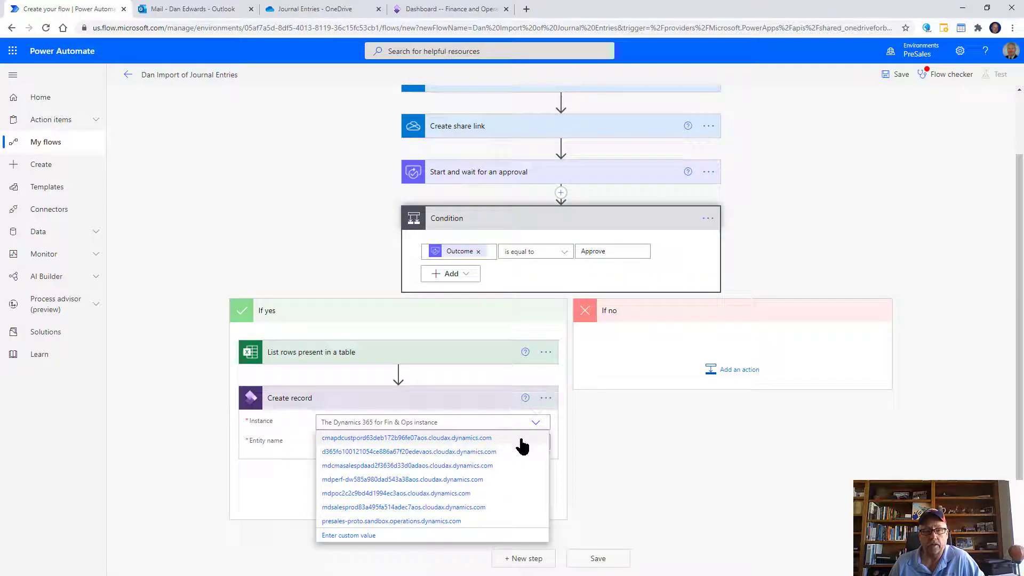
pyautogui.click(438, 507)
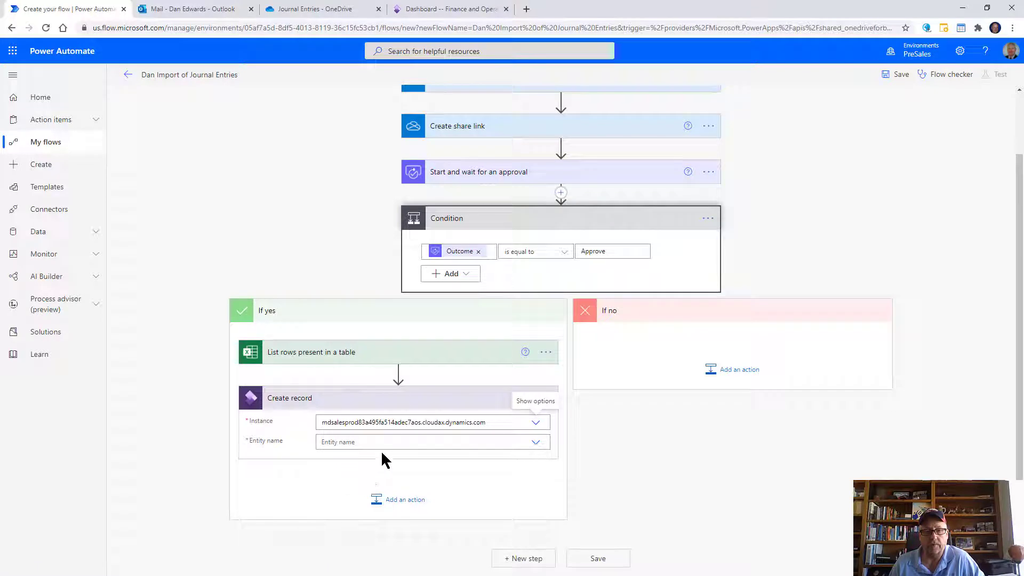
pyautogui.click(394, 443)
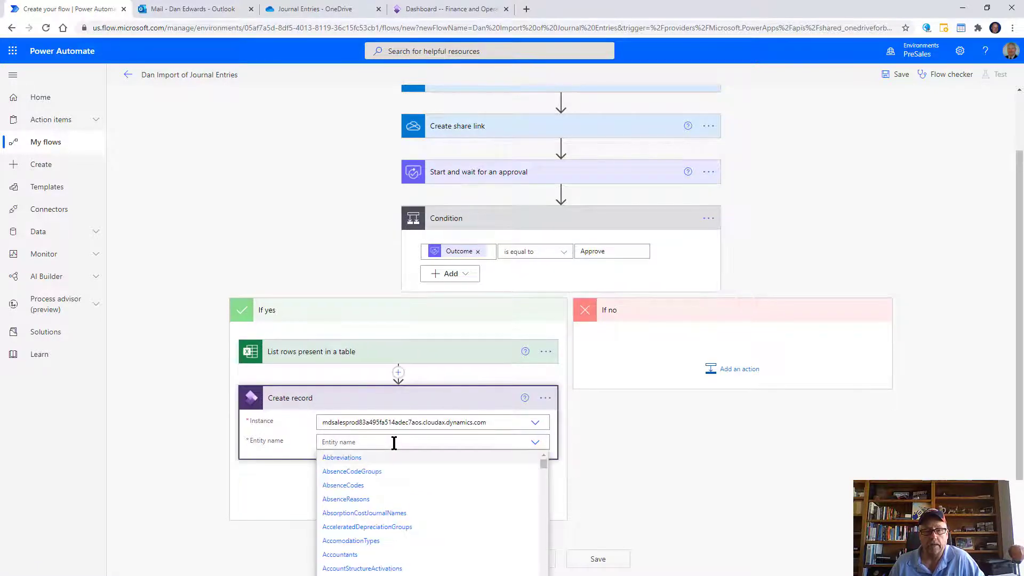
pyautogui.write('ledg')
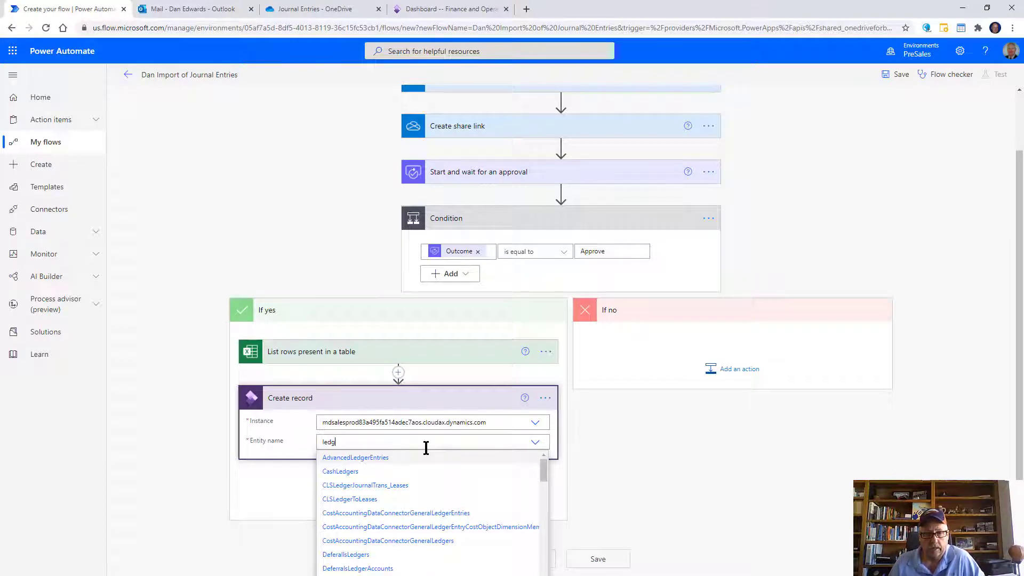
pyautogui.write('er')
pyautogui.scroll(-3, 538, 505)
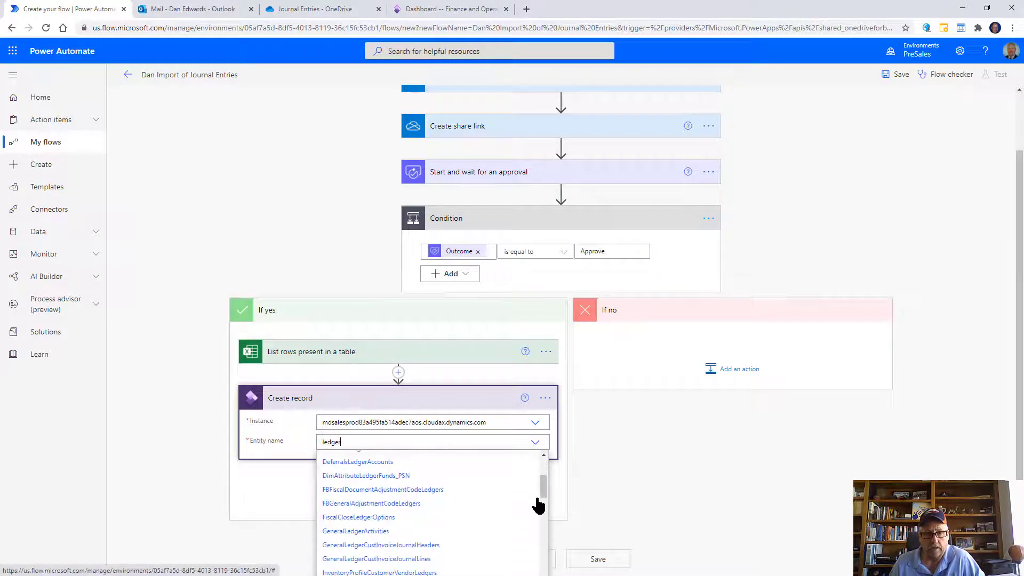
pyautogui.scroll(-3, 451, 538)
pyautogui.scroll(-3, 446, 539)
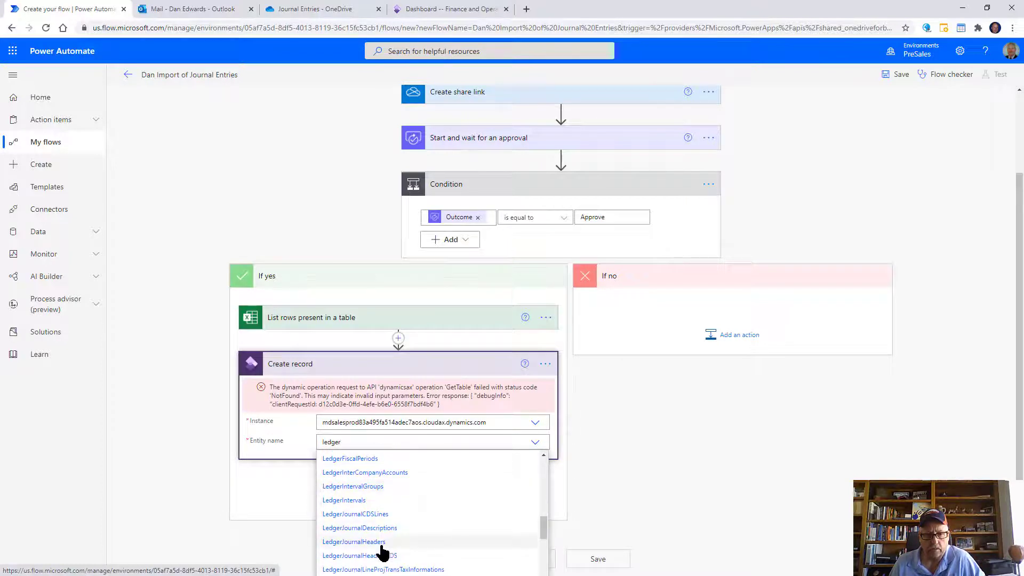
pyautogui.click(381, 544)
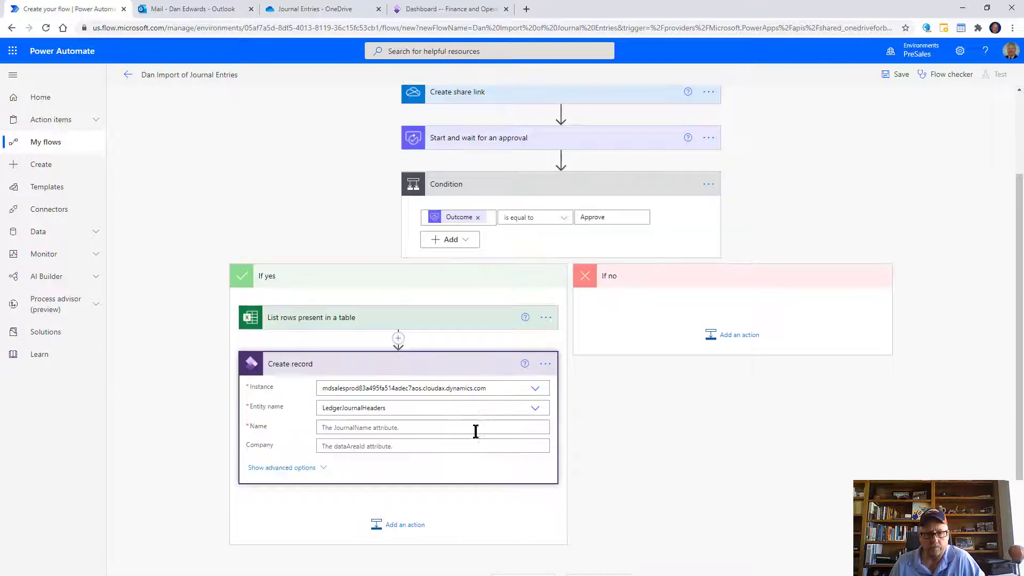
# Step: Enter GenJrn as the record Name and USMF as the Company, briefly viewing advanced options
pyautogui.click(352, 428)
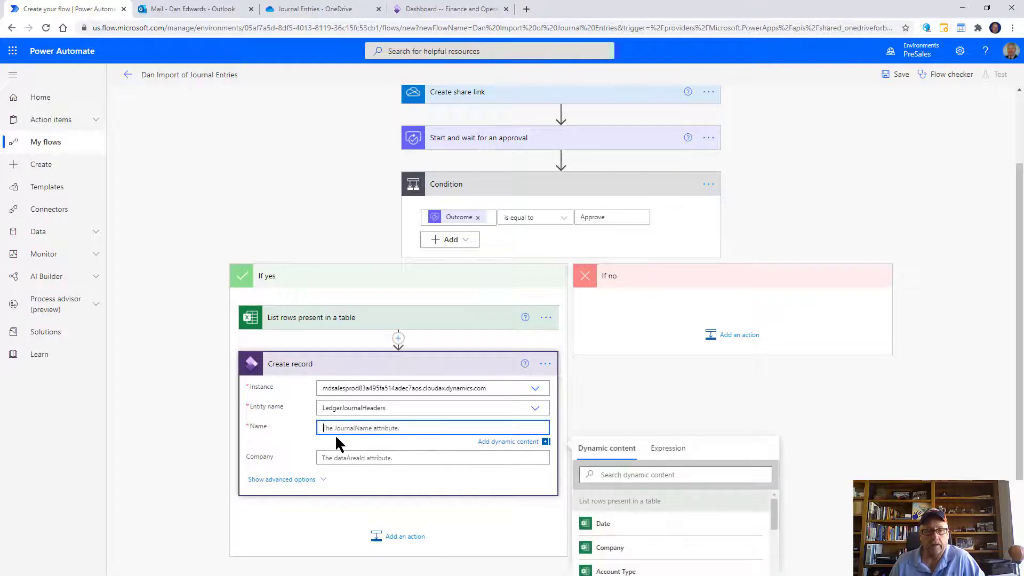
pyautogui.write('GenJrl')
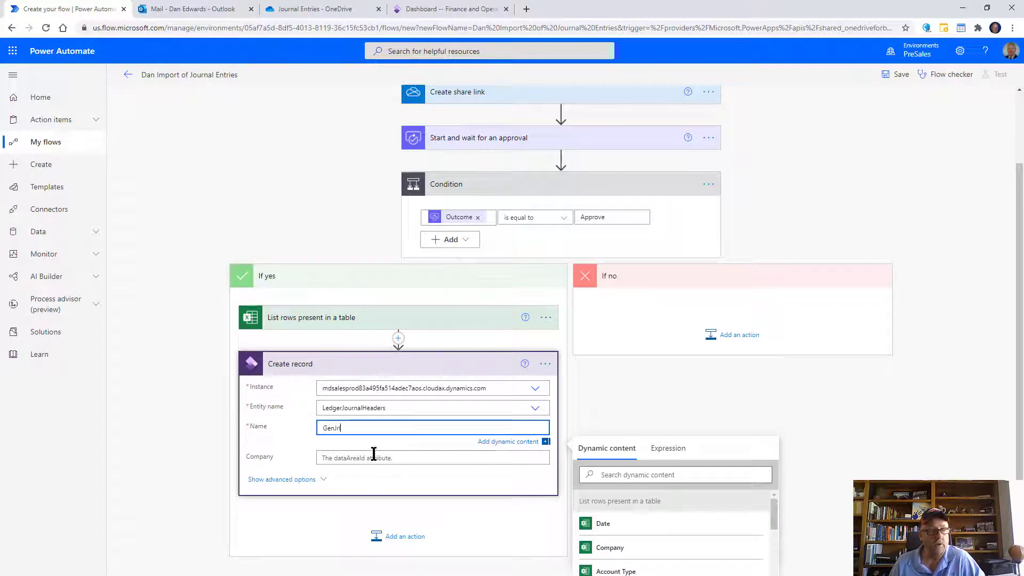
pyautogui.press('BackSpace')
pyautogui.write('n')
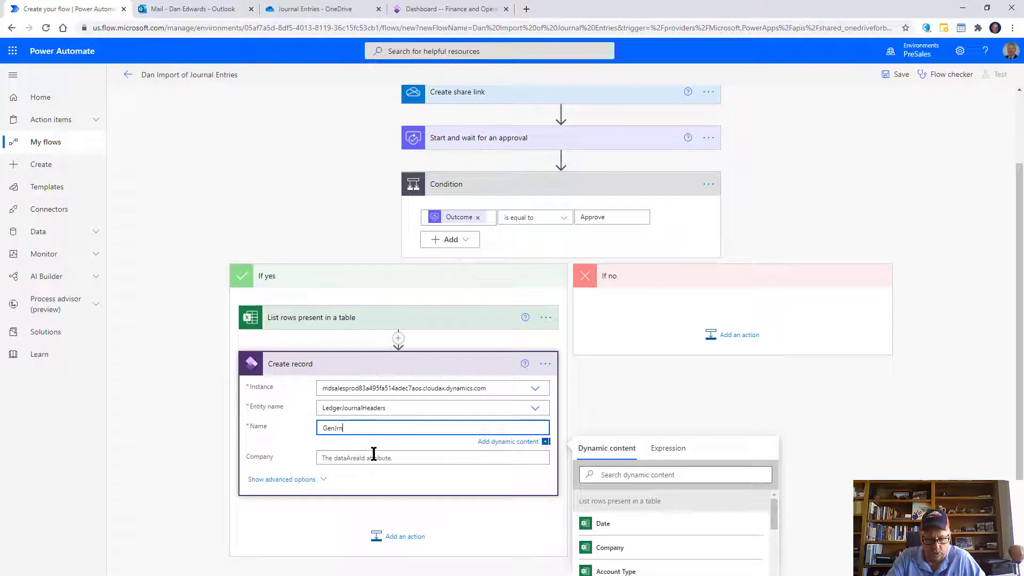
pyautogui.click(387, 459)
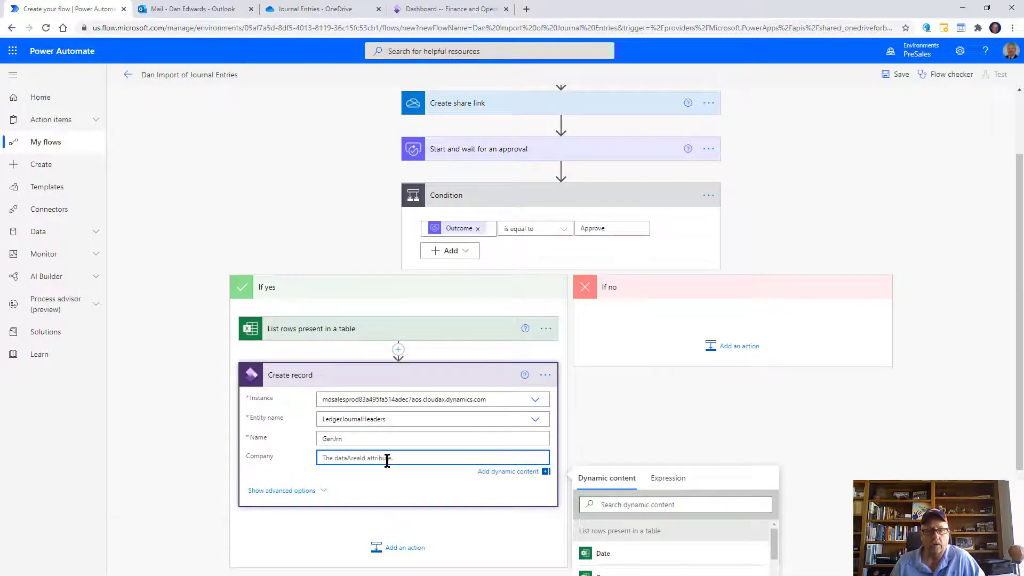
pyautogui.scroll(-2, 704, 512)
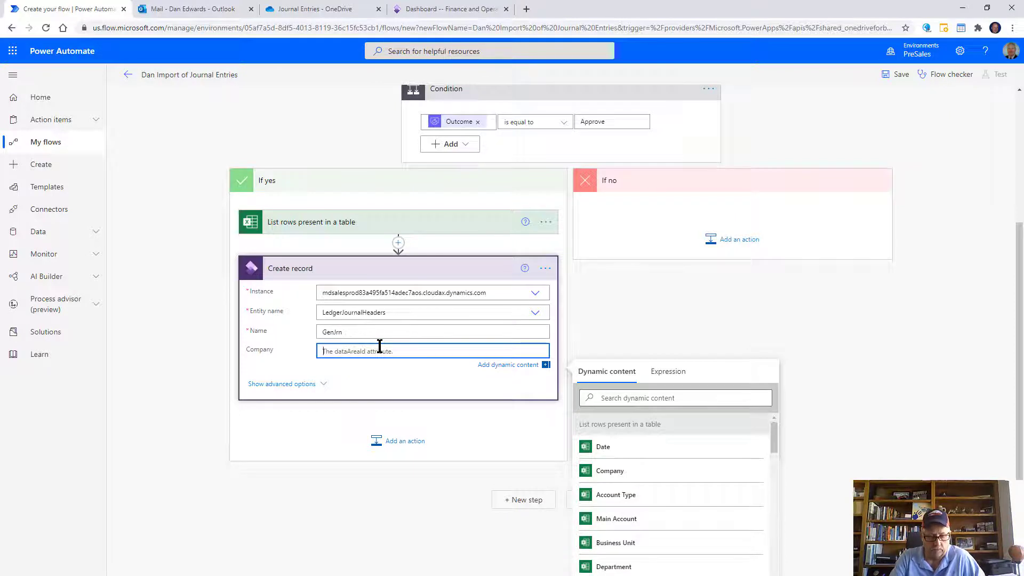
pyautogui.write('USMF')
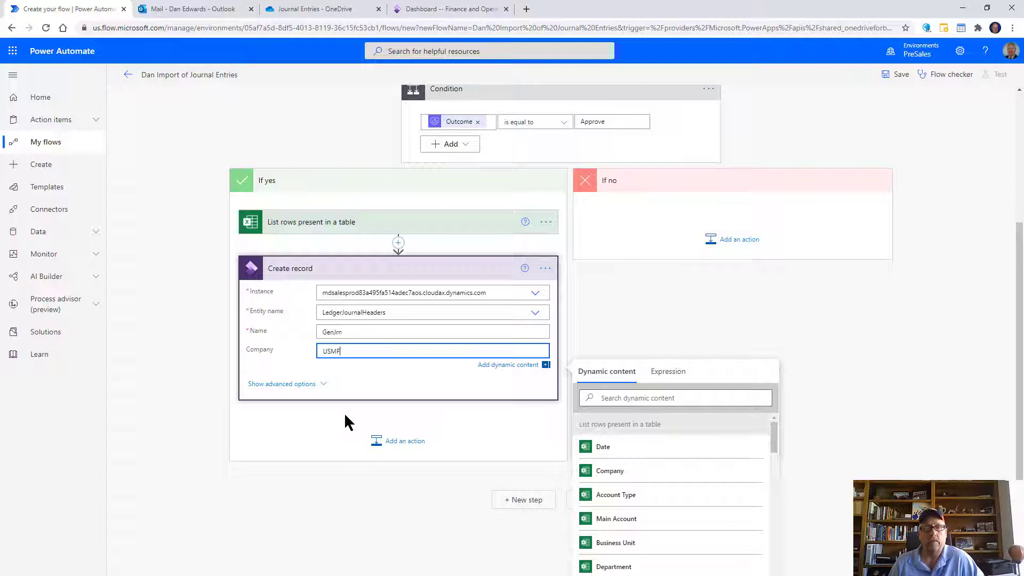
pyautogui.click(318, 393)
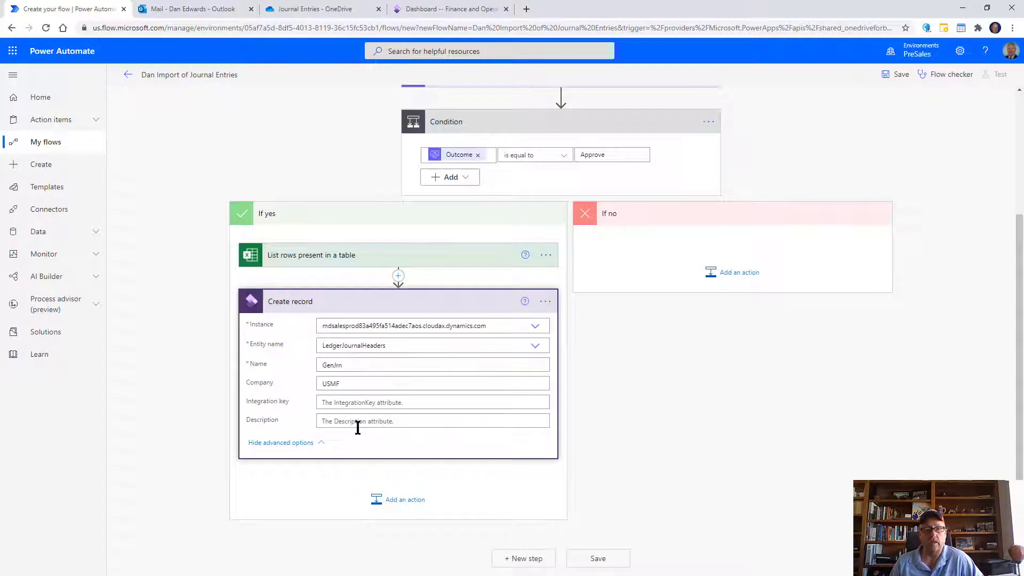
pyautogui.click(311, 446)
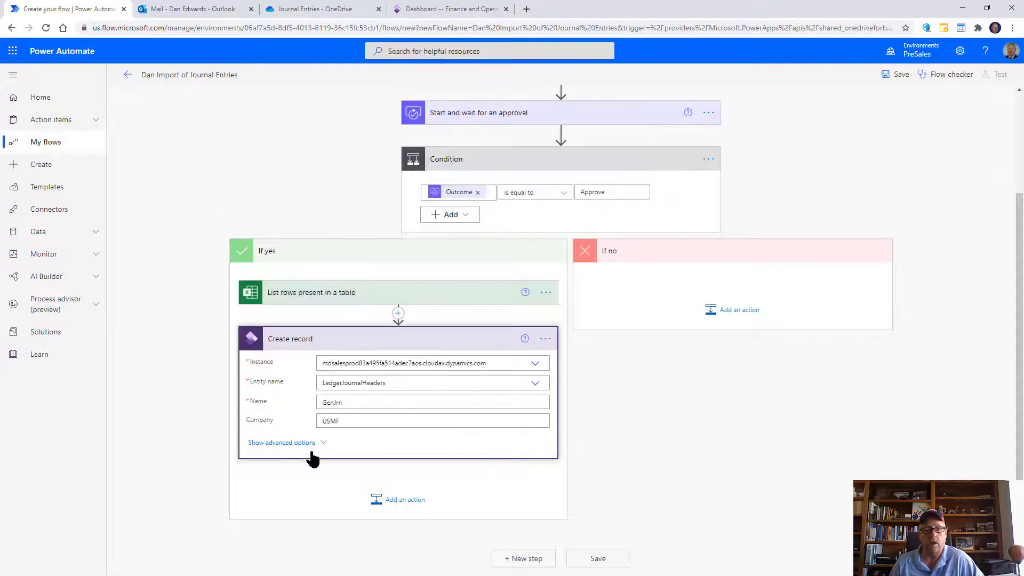
# Step: Add a Control > Apply to each loop after Create record
pyautogui.click(398, 506)
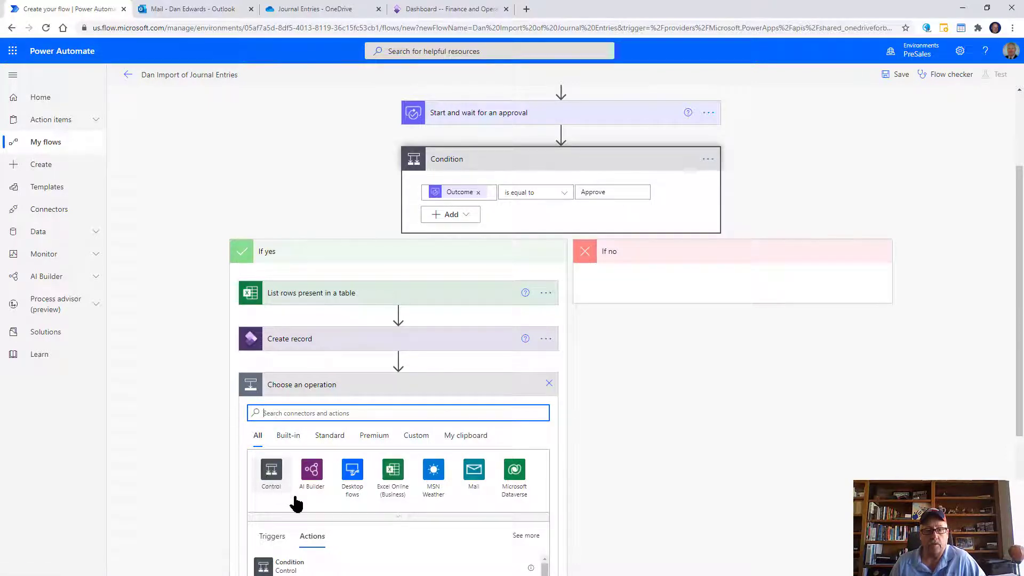
pyautogui.scroll(-1, 410, 519)
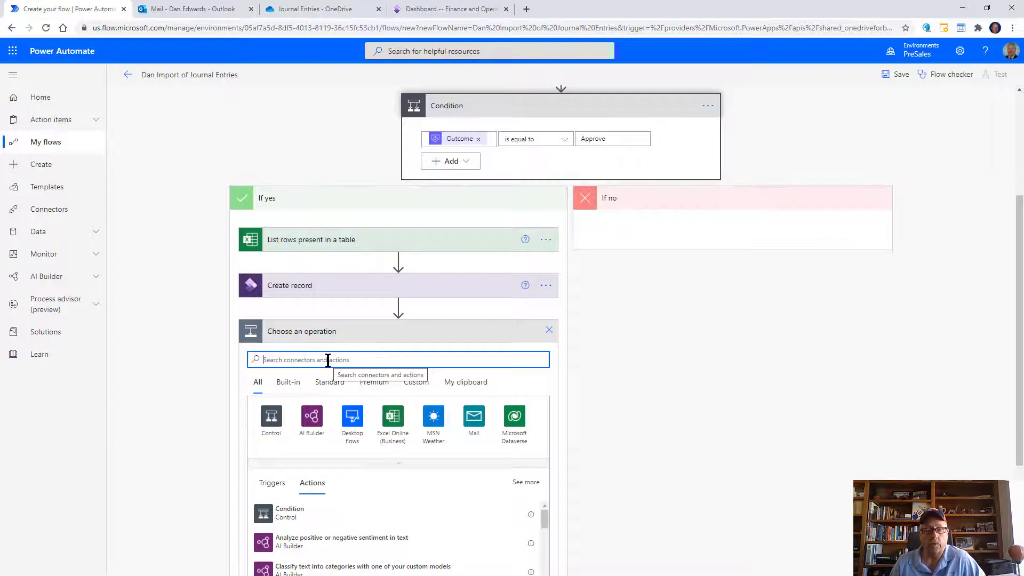
pyautogui.click(271, 419)
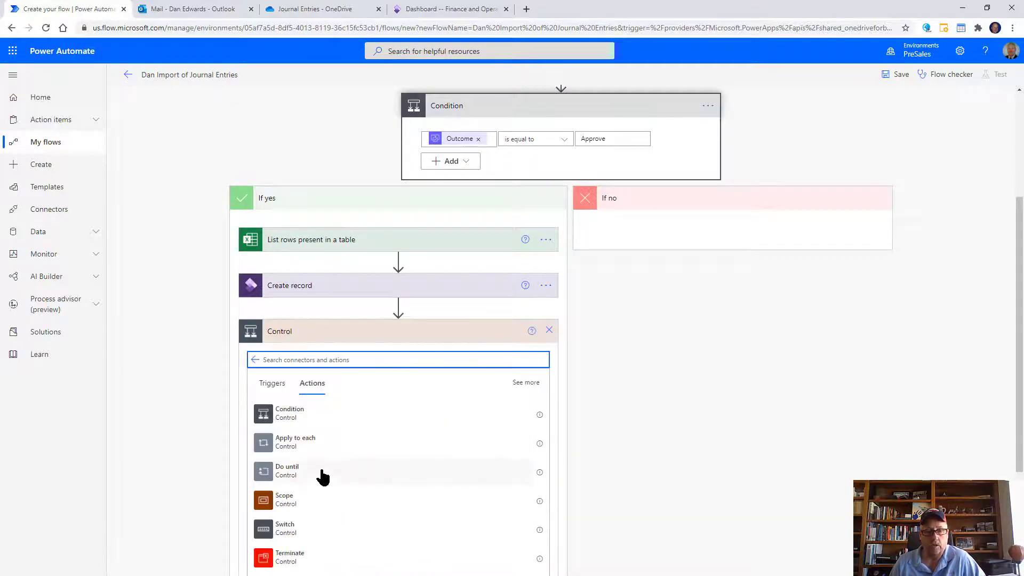
pyautogui.click(295, 447)
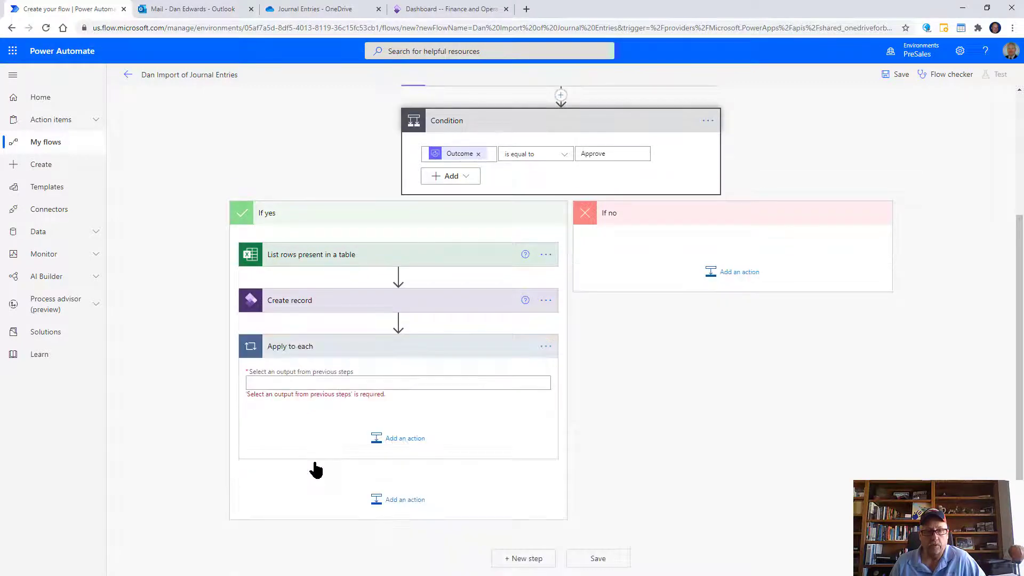
# Step: Set the loop to iterate over the List rows 'value' dynamic content
pyautogui.click(294, 385)
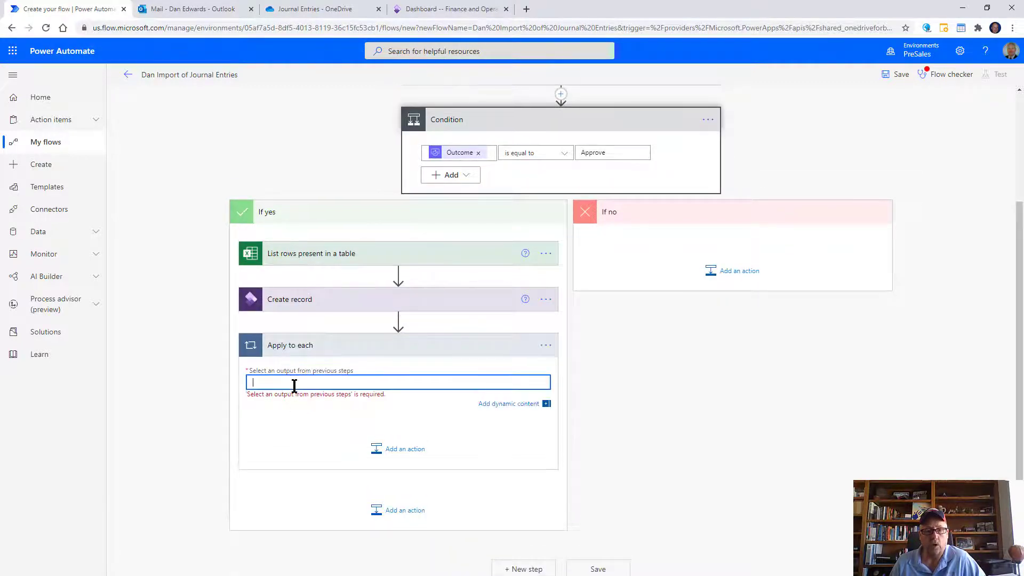
pyautogui.scroll(-3, 689, 485)
pyautogui.scroll(-3, 689, 488)
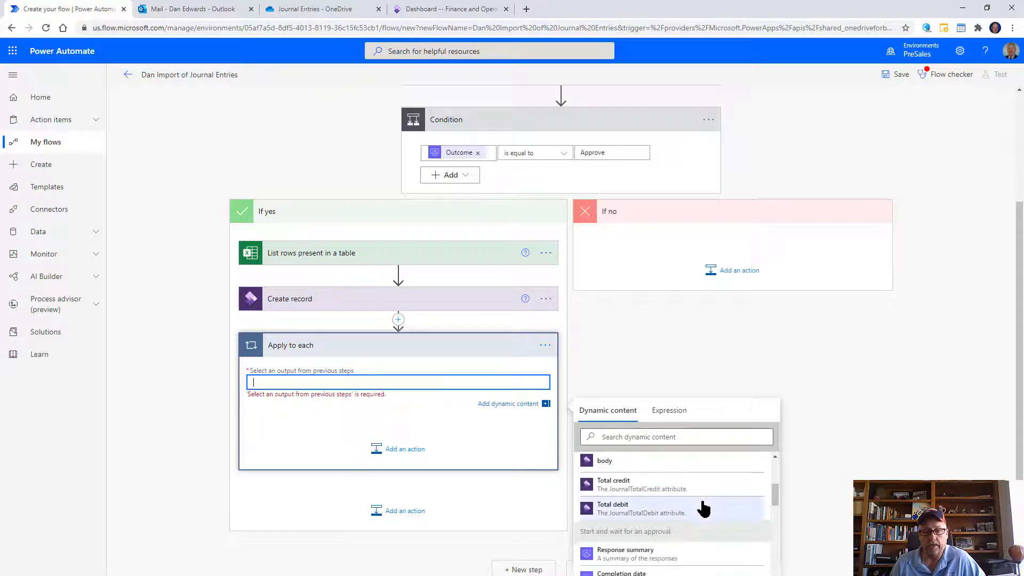
pyautogui.scroll(-2, 772, 503)
pyautogui.scroll(-3, 743, 487)
pyautogui.click(646, 436)
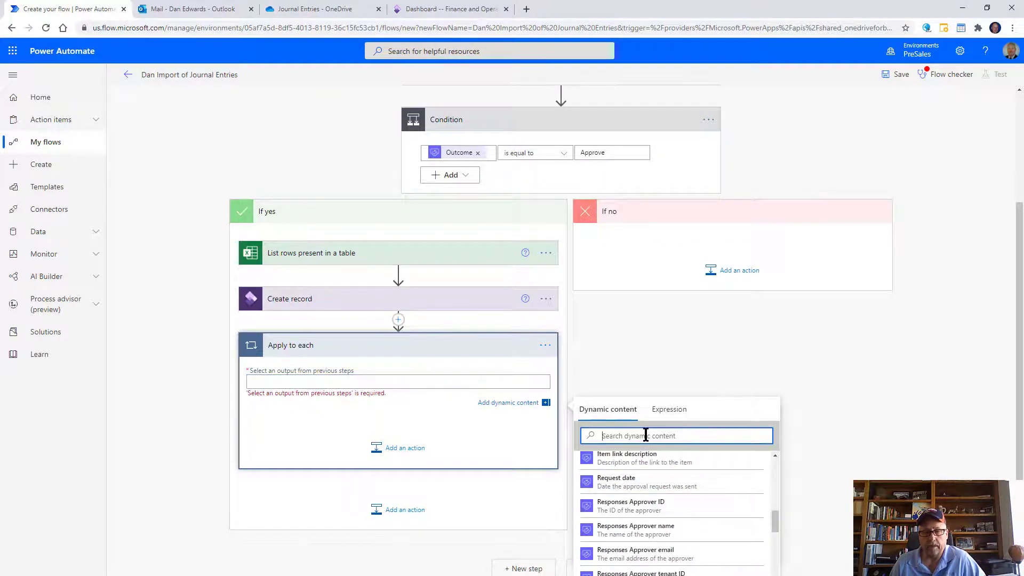
pyautogui.write('val')
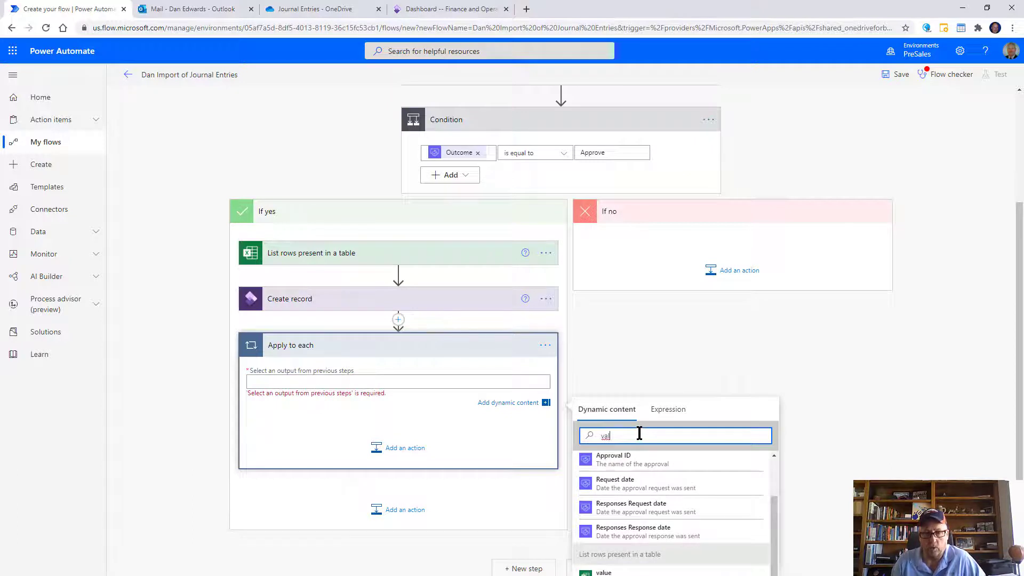
pyautogui.scroll(-2, 693, 469)
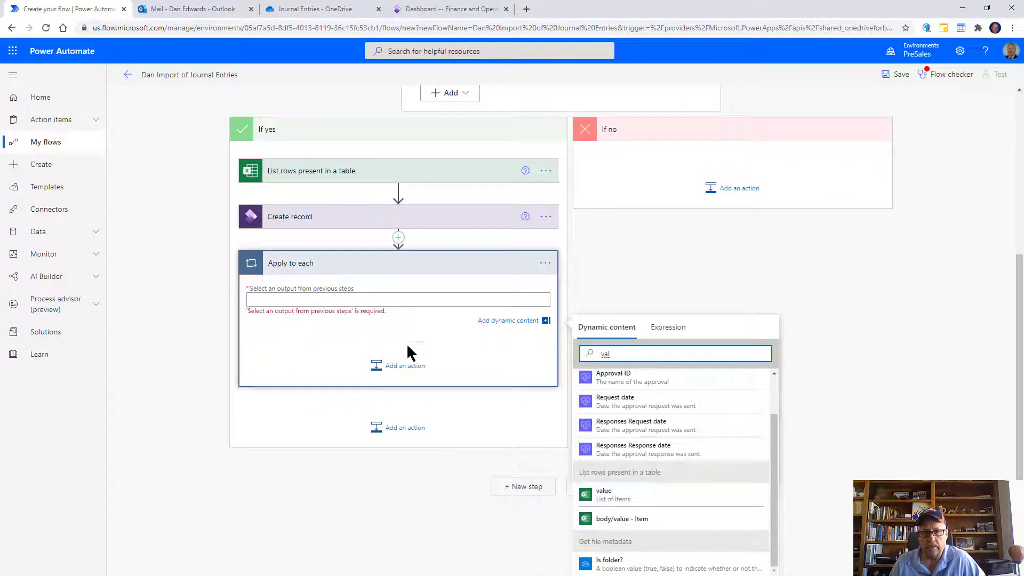
pyautogui.click(599, 495)
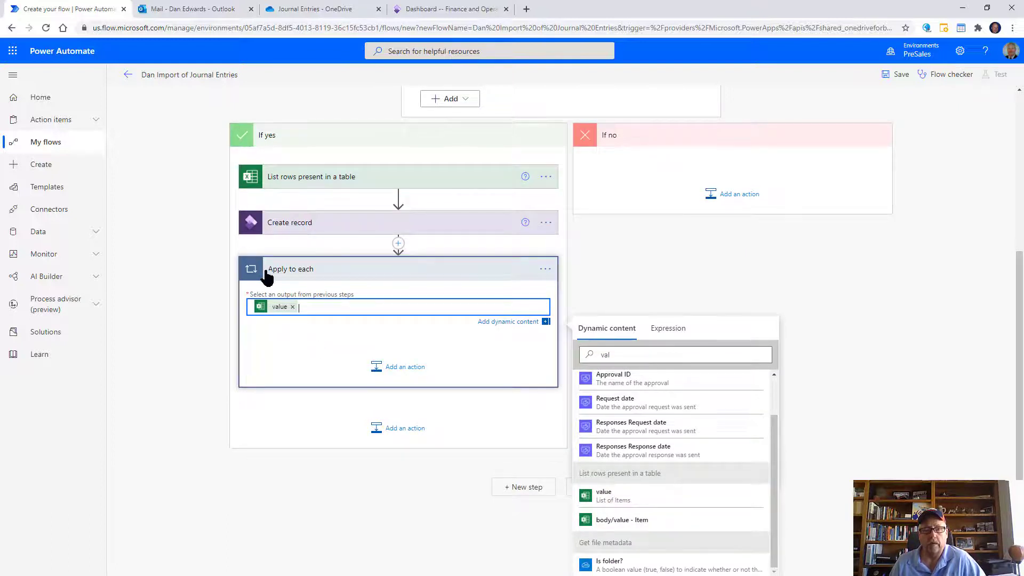
# Step: Add a Compose step inside the loop with Debit Amount as its input
pyautogui.click(392, 369)
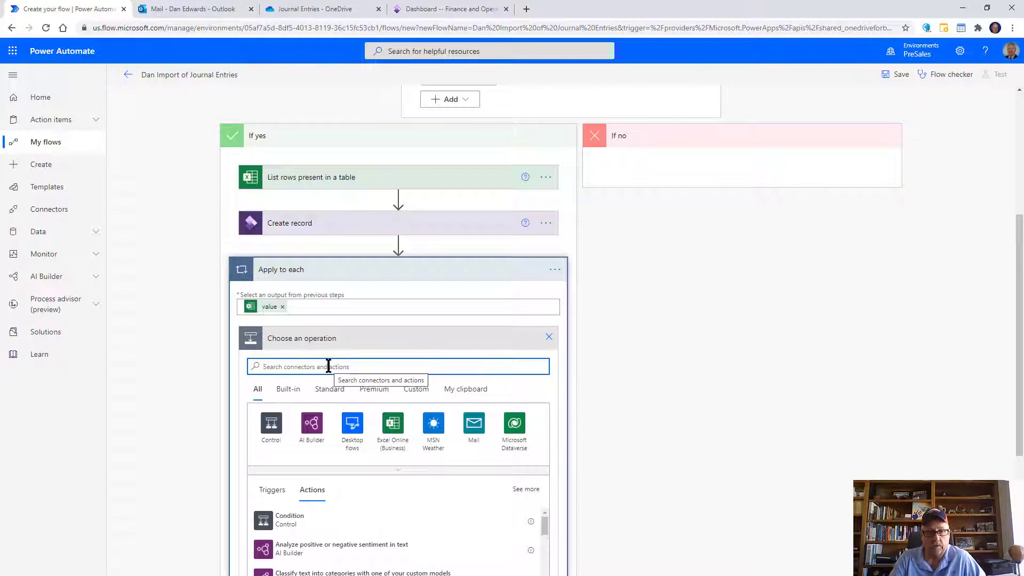
pyautogui.write('comp')
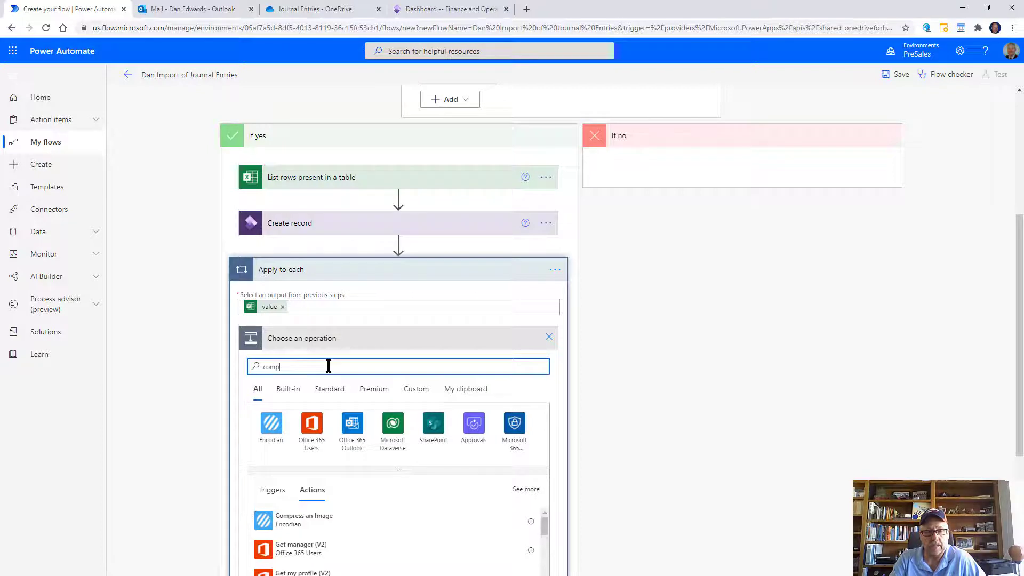
pyautogui.write('os')
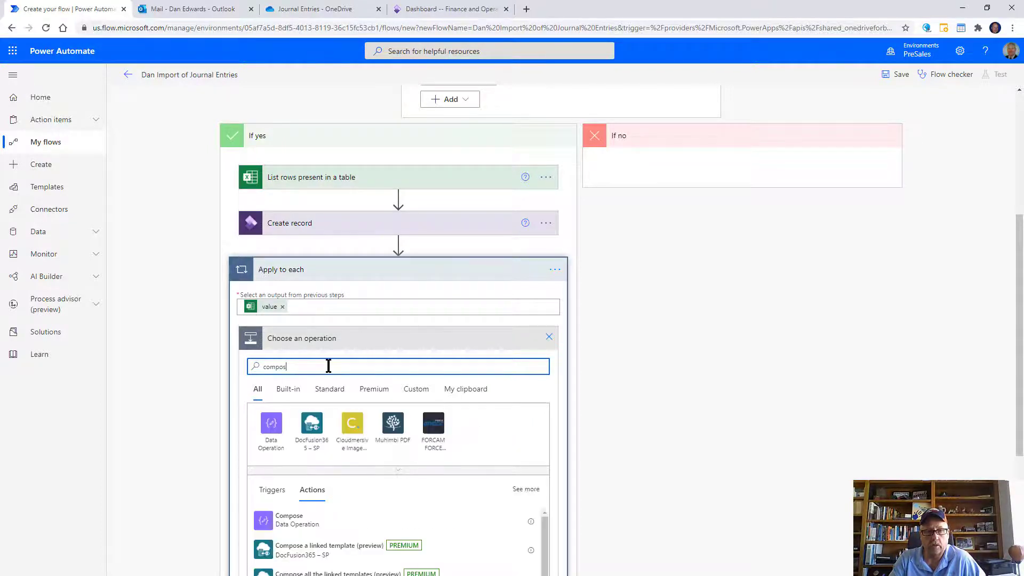
pyautogui.click(284, 519)
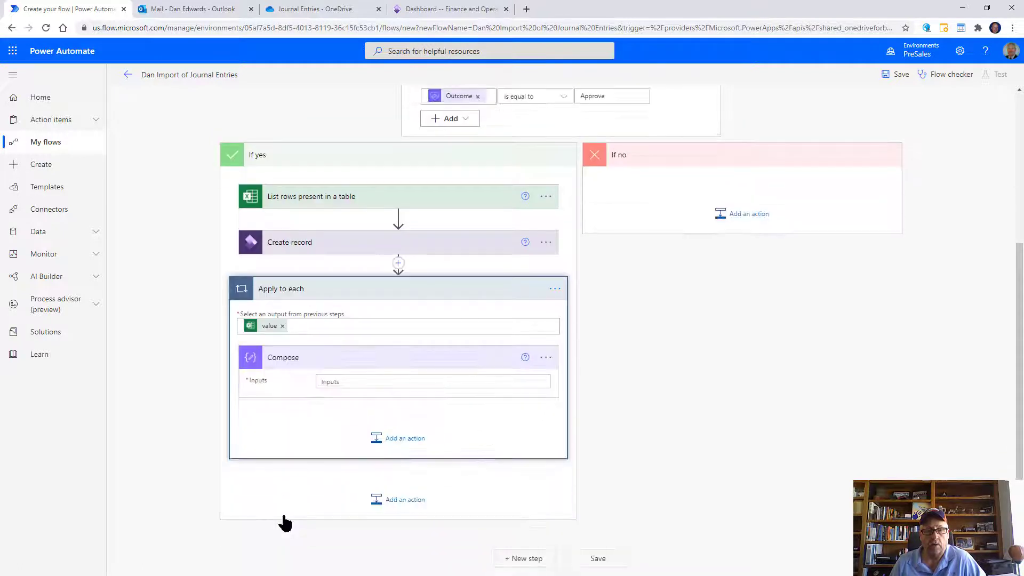
pyautogui.click(344, 380)
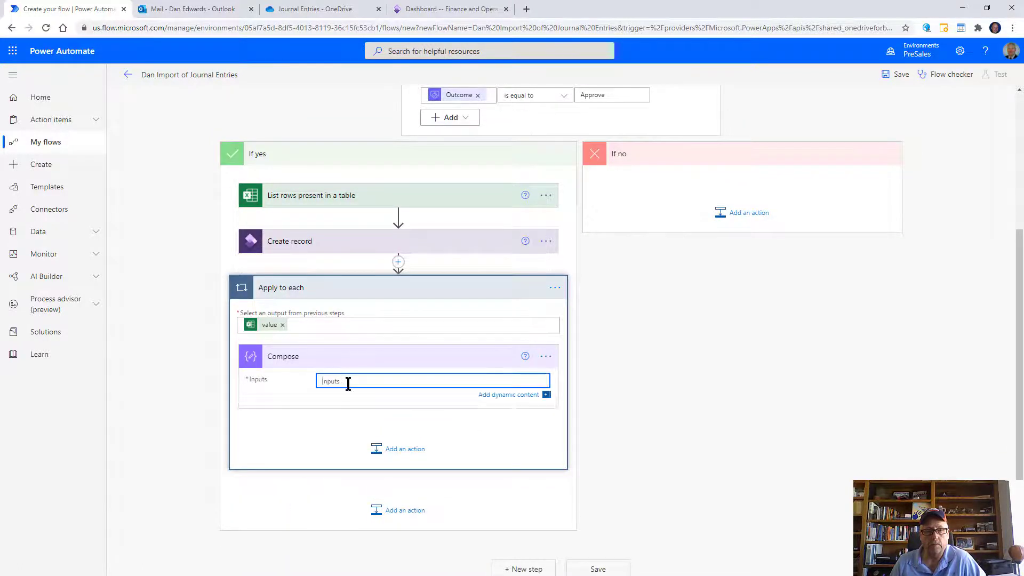
pyautogui.click(616, 427)
pyautogui.write('debi')
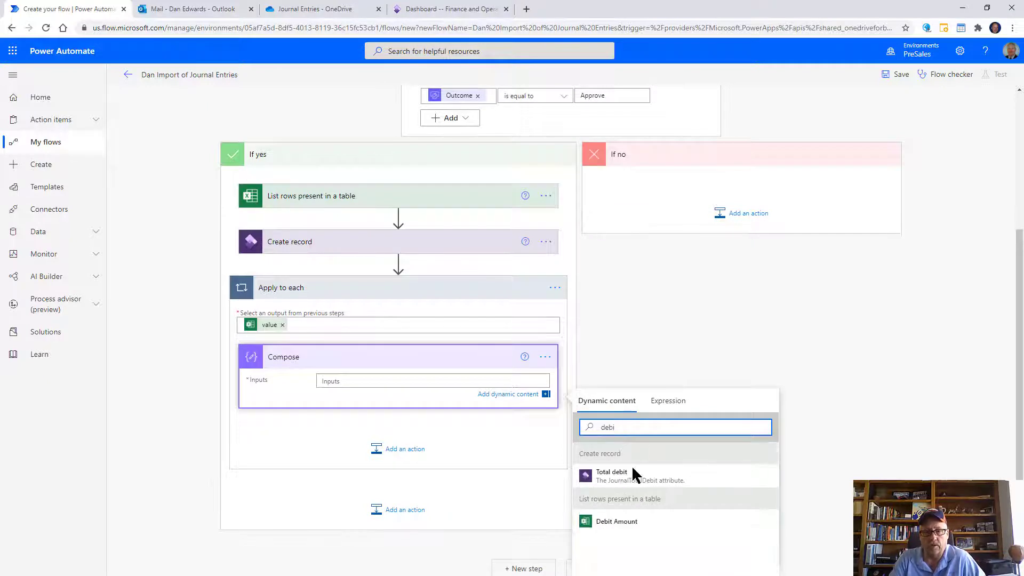
pyautogui.click(634, 524)
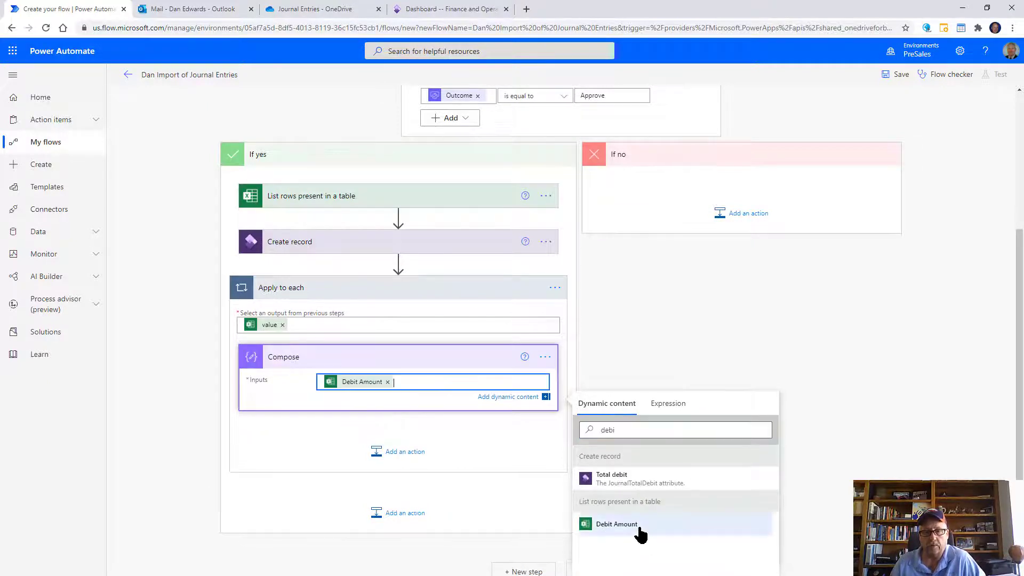
# Step: Rename the Compose step to Compose-Debit and begin another action below it
pyautogui.click(545, 357)
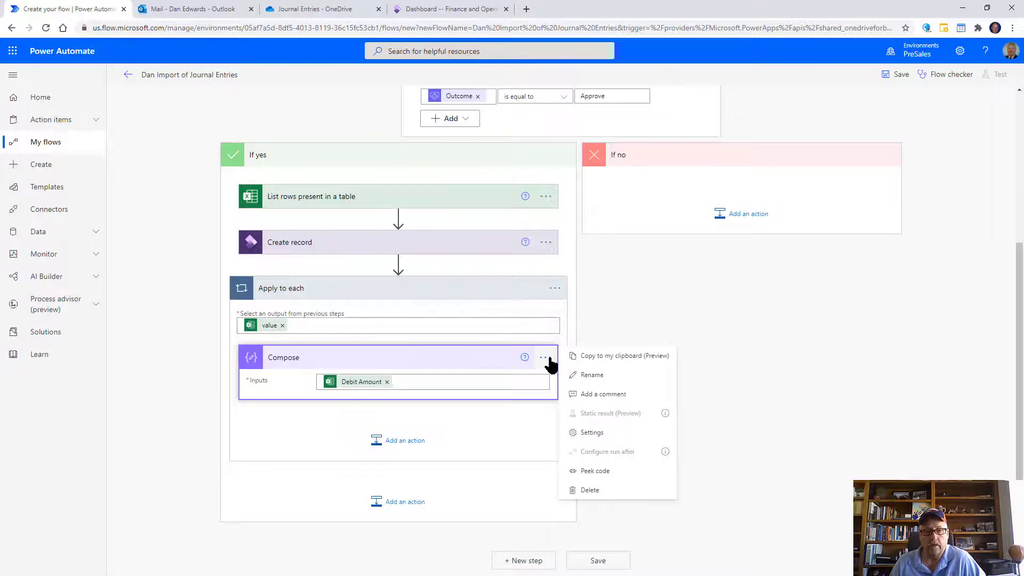
pyautogui.click(590, 375)
pyautogui.click(304, 358)
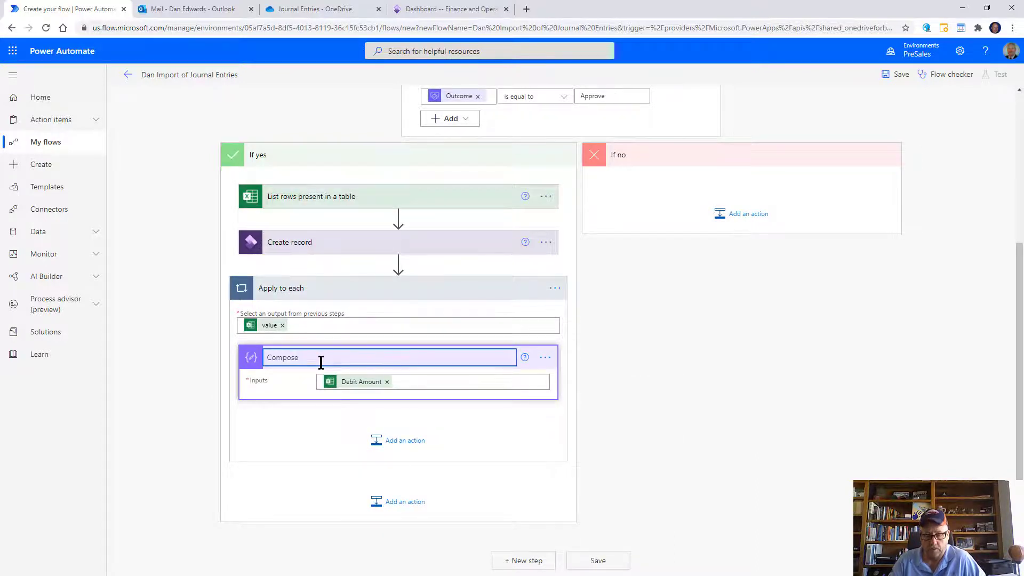
pyautogui.write('-Debit')
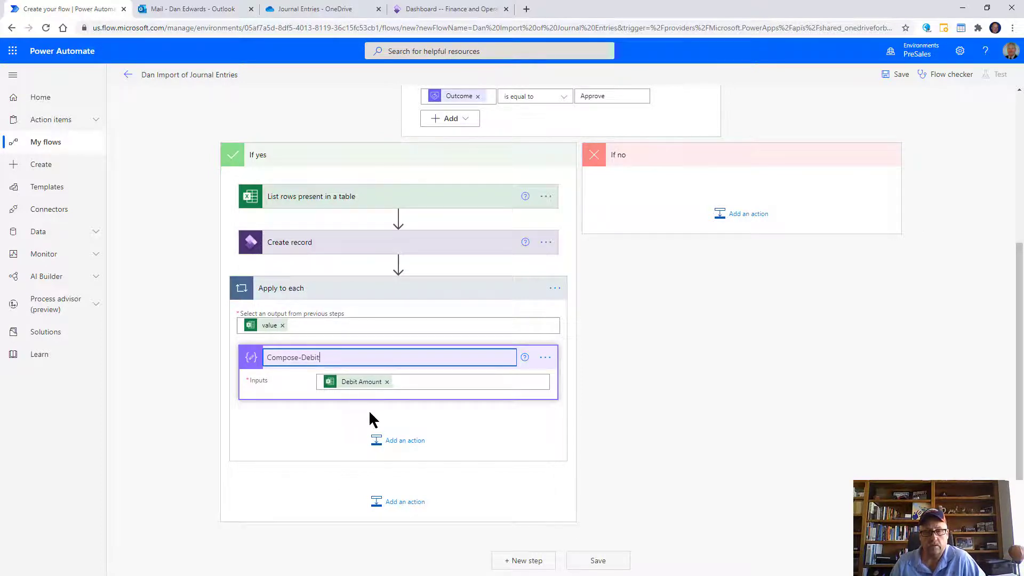
pyautogui.click(389, 446)
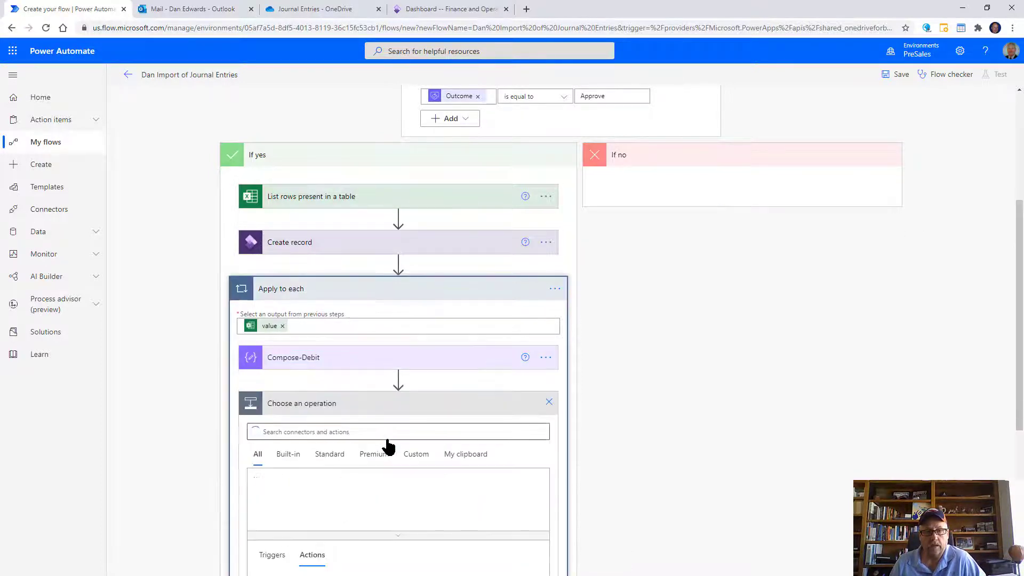
# Step: Add a second Compose step below Compose-Debit and switch its input to an expression
pyautogui.write('comp')
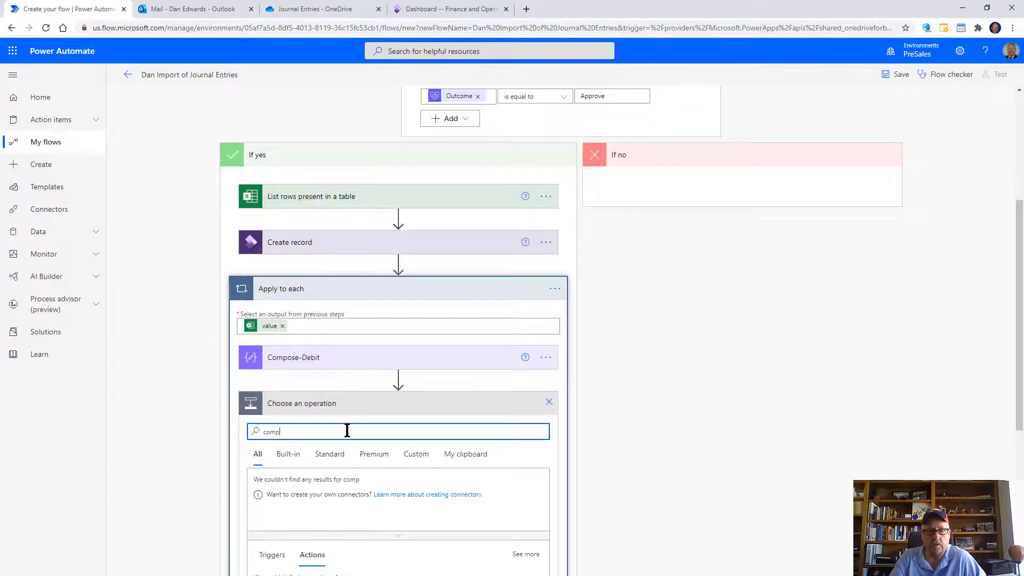
pyautogui.write('os')
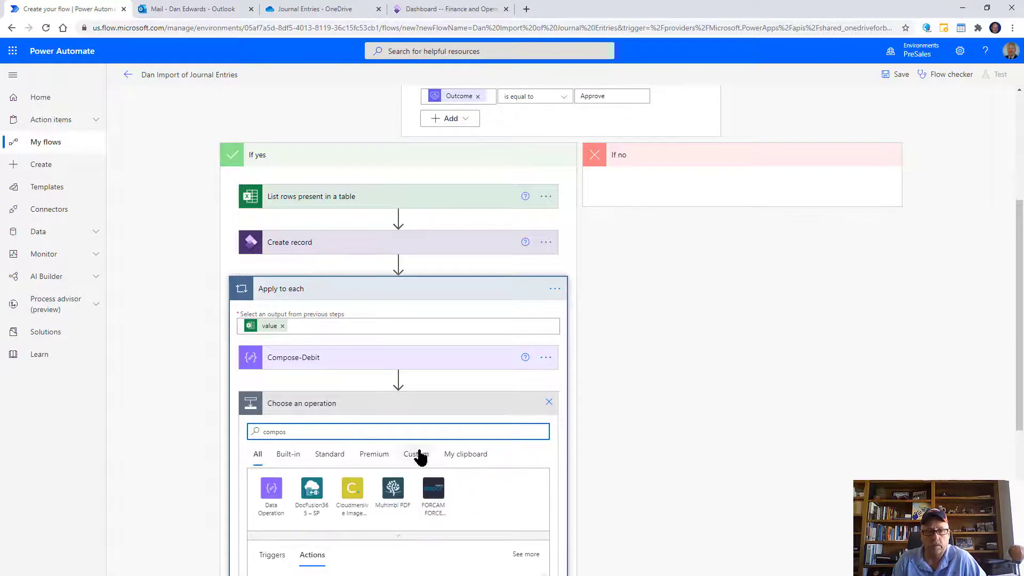
pyautogui.click(264, 490)
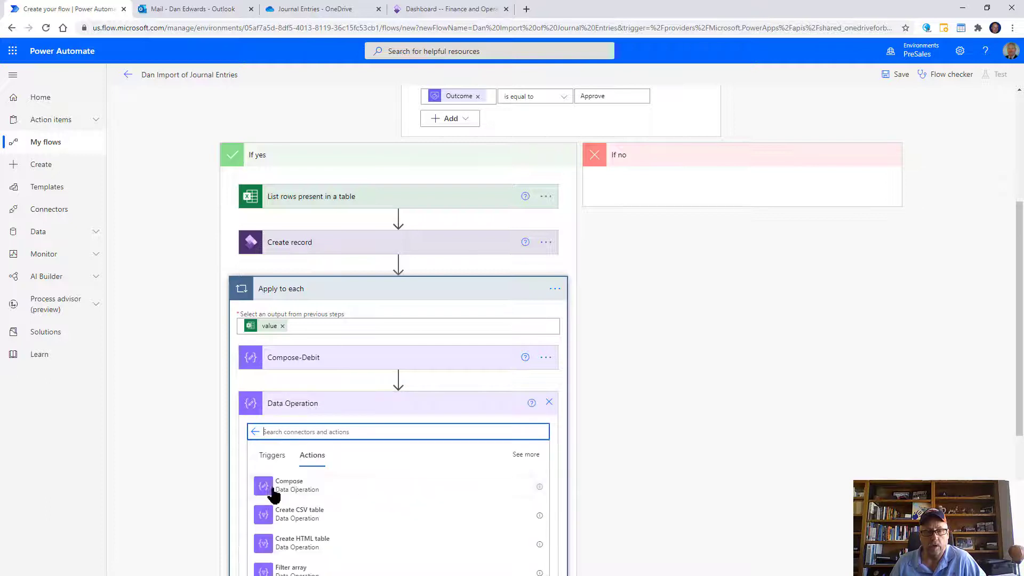
pyautogui.click(296, 488)
pyautogui.click(352, 429)
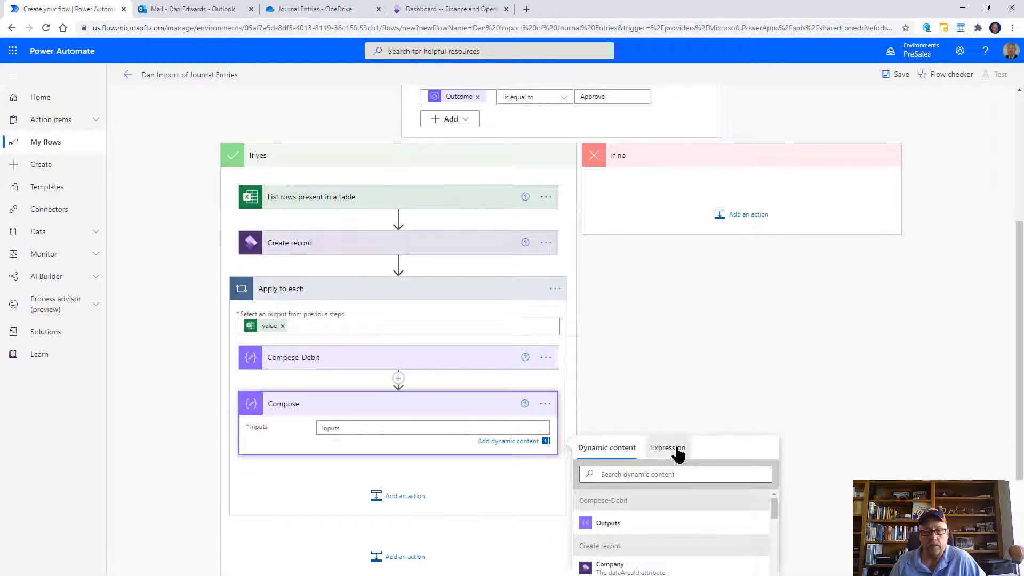
pyautogui.click(673, 450)
# Step: Write the expression float(outputs('Compose-Debit')) for the second Compose input
pyautogui.scroll(-2, 804, 507)
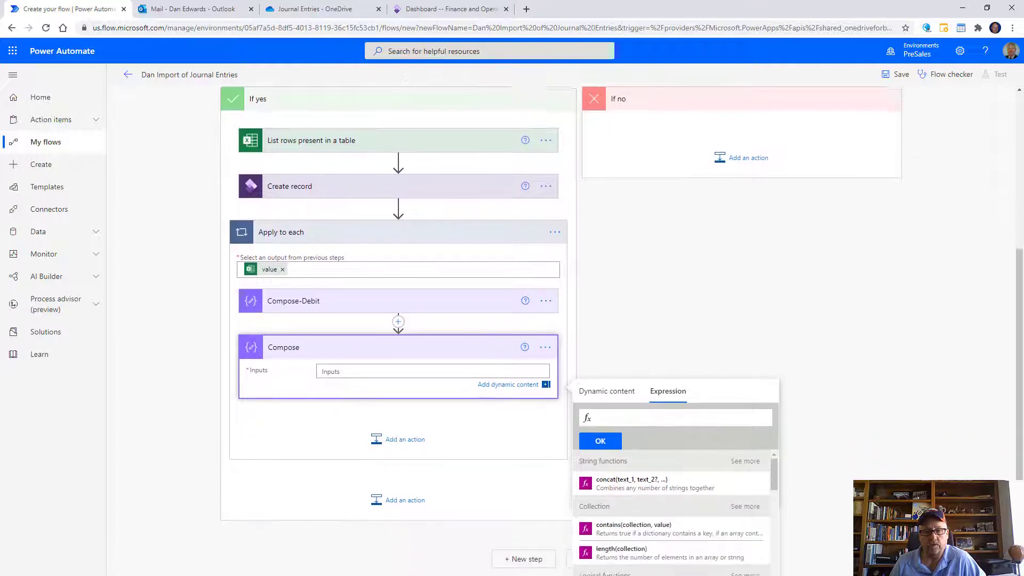
pyautogui.scroll(-1, 674, 479)
pyautogui.scroll(-2, 673, 479)
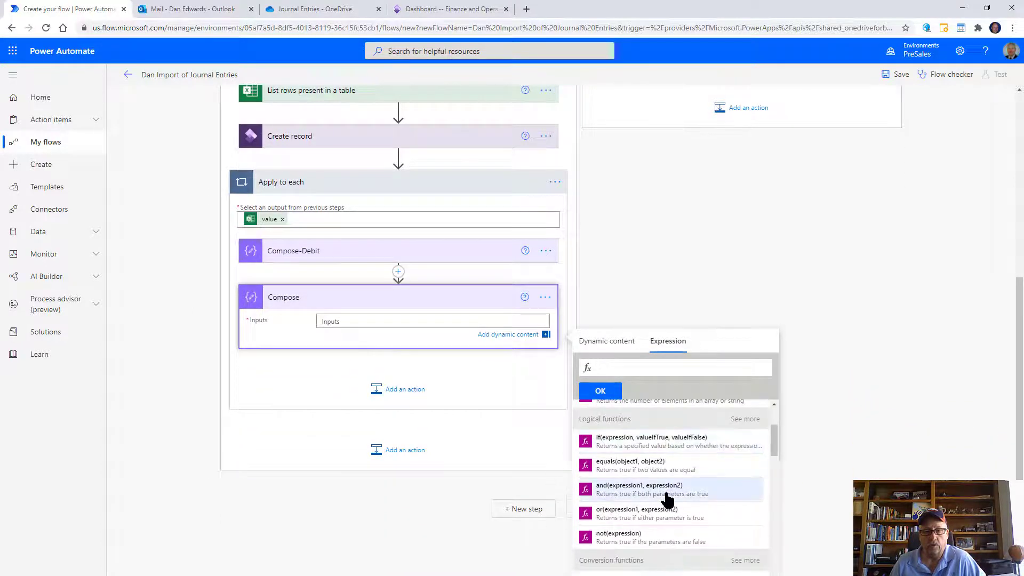
pyautogui.scroll(-2, 666, 500)
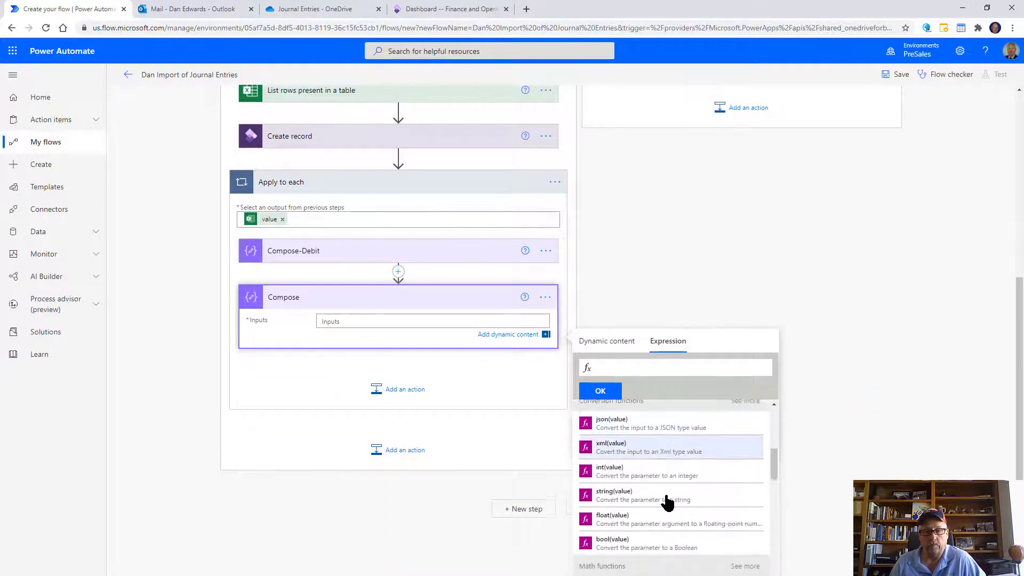
pyautogui.write('flo')
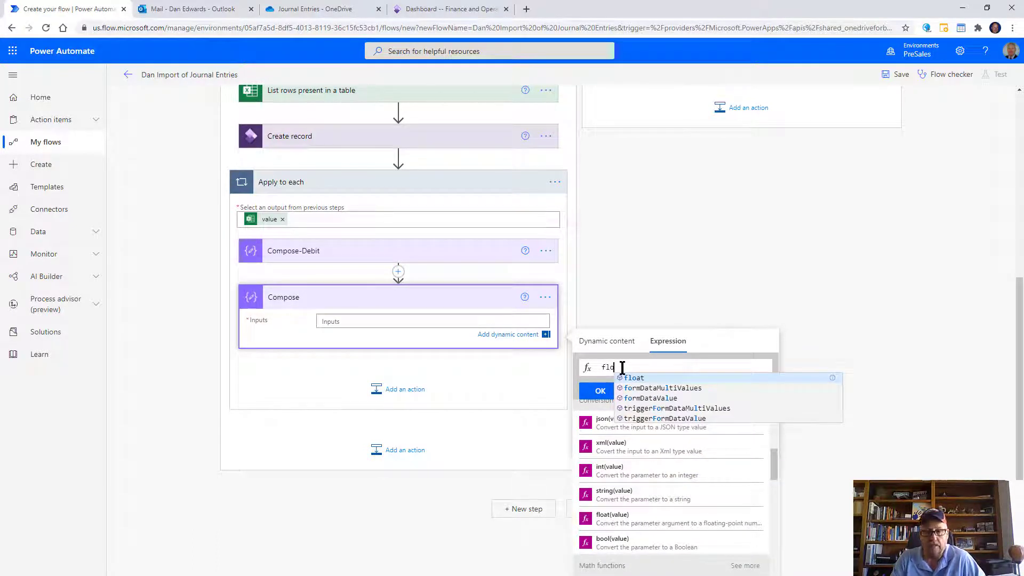
pyautogui.click(630, 377)
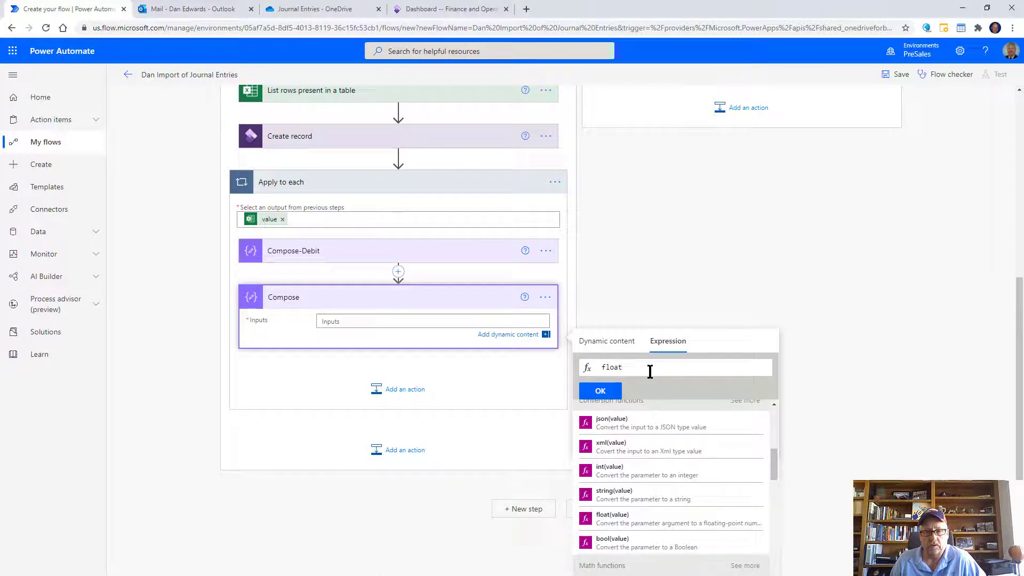
pyautogui.write('(')
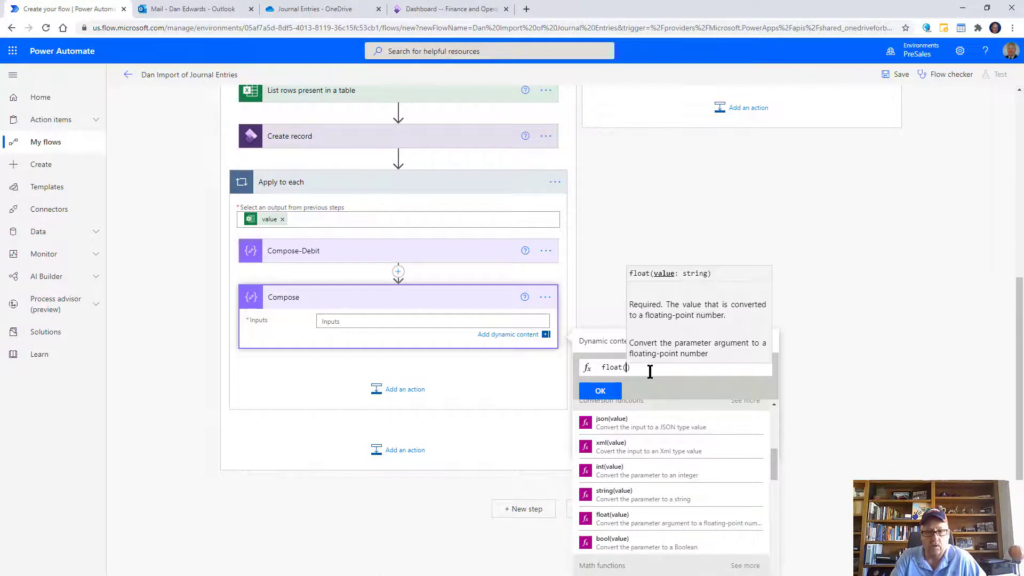
pyautogui.write('out')
pyautogui.write('u')
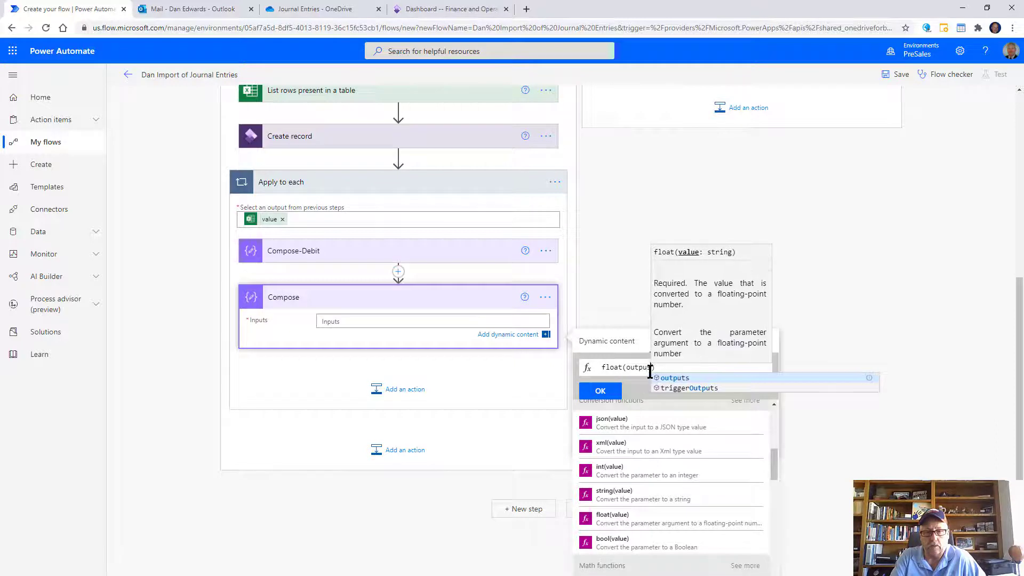
pyautogui.write('t')
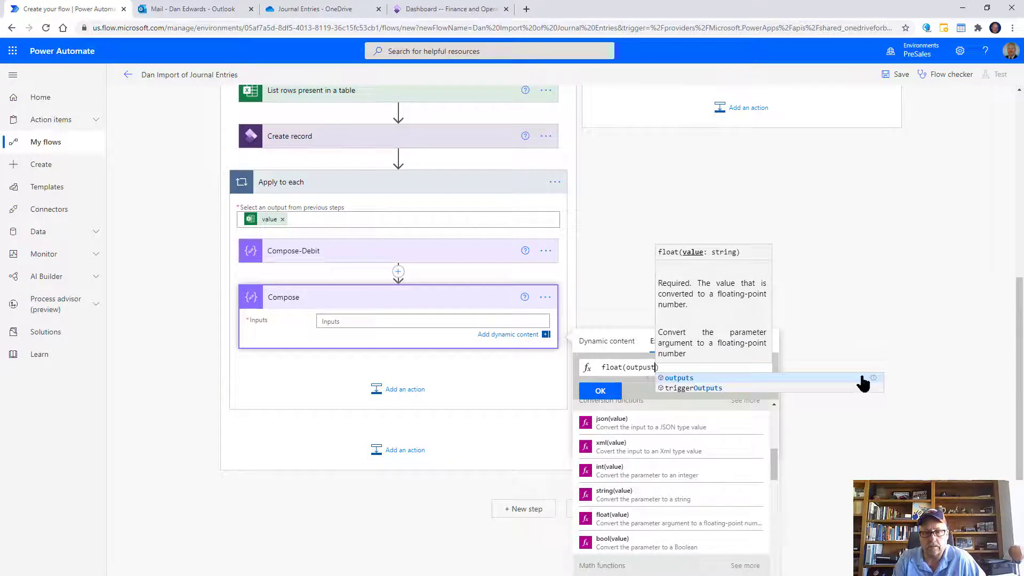
pyautogui.press('BackSpace')
pyautogui.press('BackSpace')
pyautogui.write('ts')
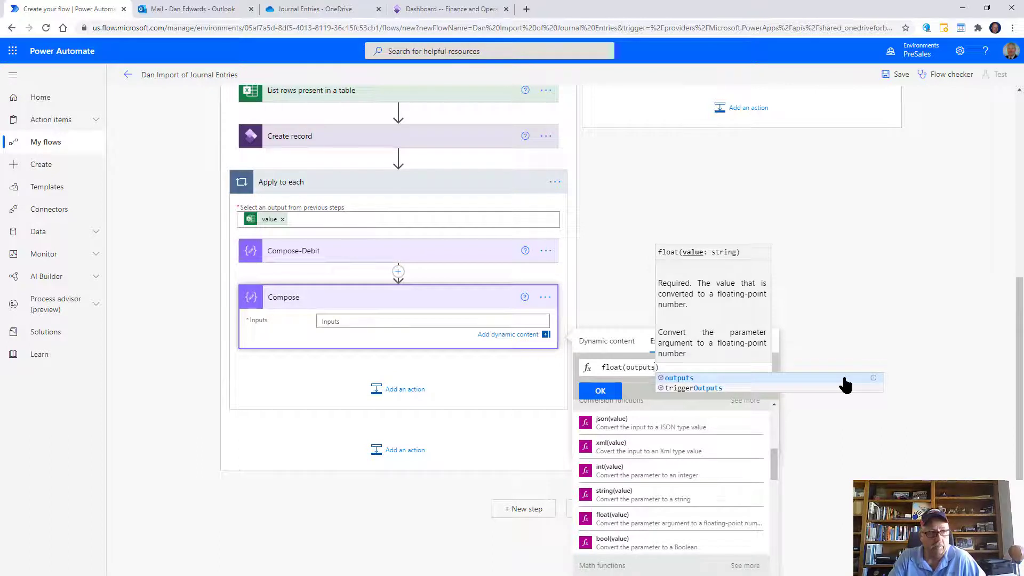
pyautogui.click(845, 379)
pyautogui.write("''")
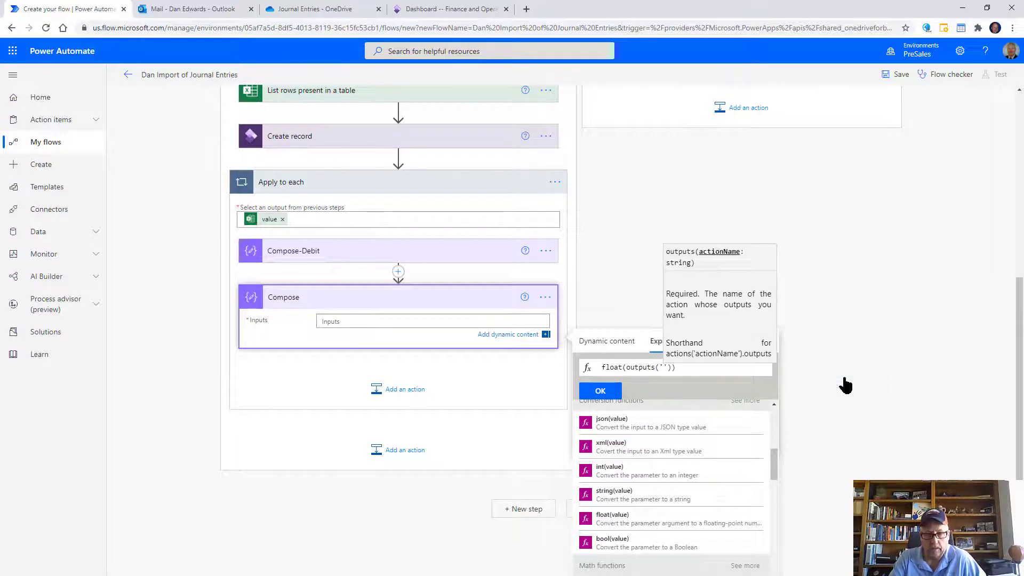
pyautogui.write('Compose-Debit')
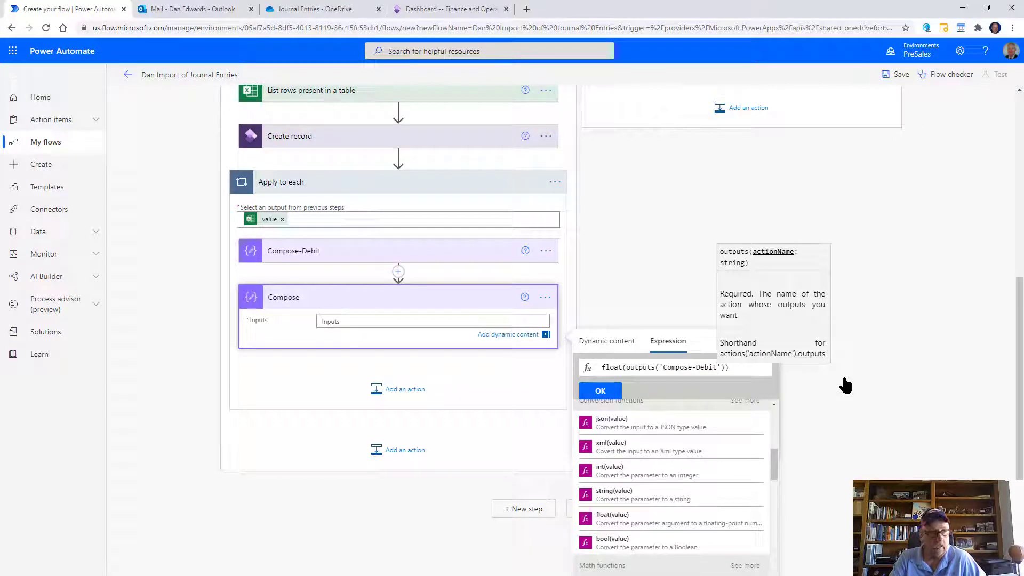
pyautogui.press('Right')
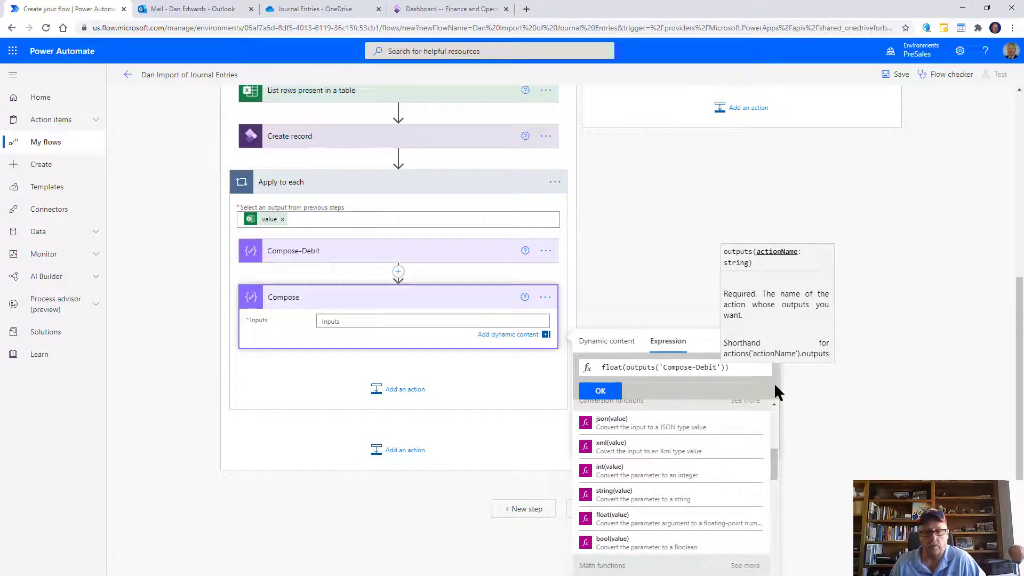
# Step: Confirm the float expression and add a third Compose step to the loop
pyautogui.click(600, 391)
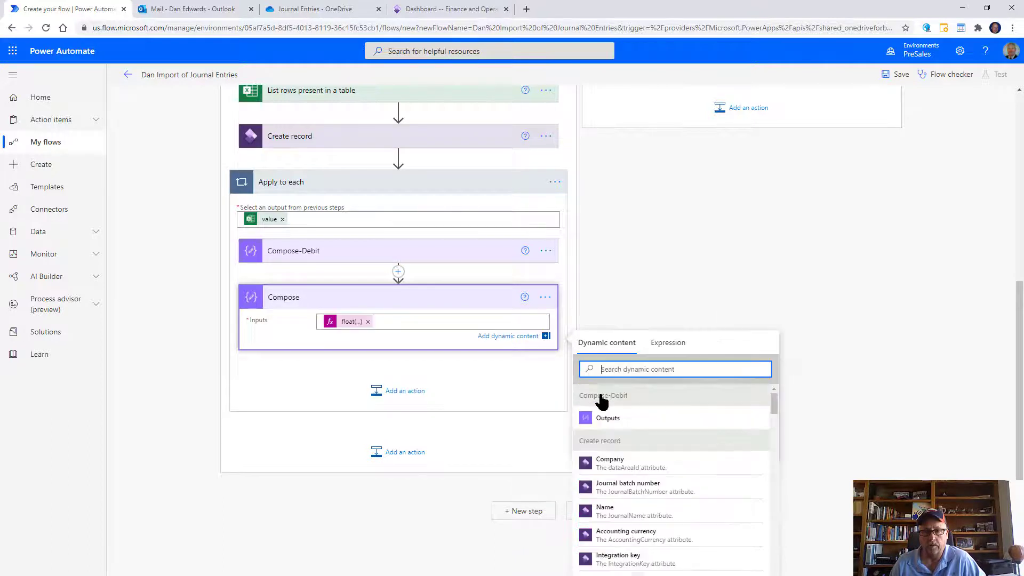
pyautogui.click(403, 411)
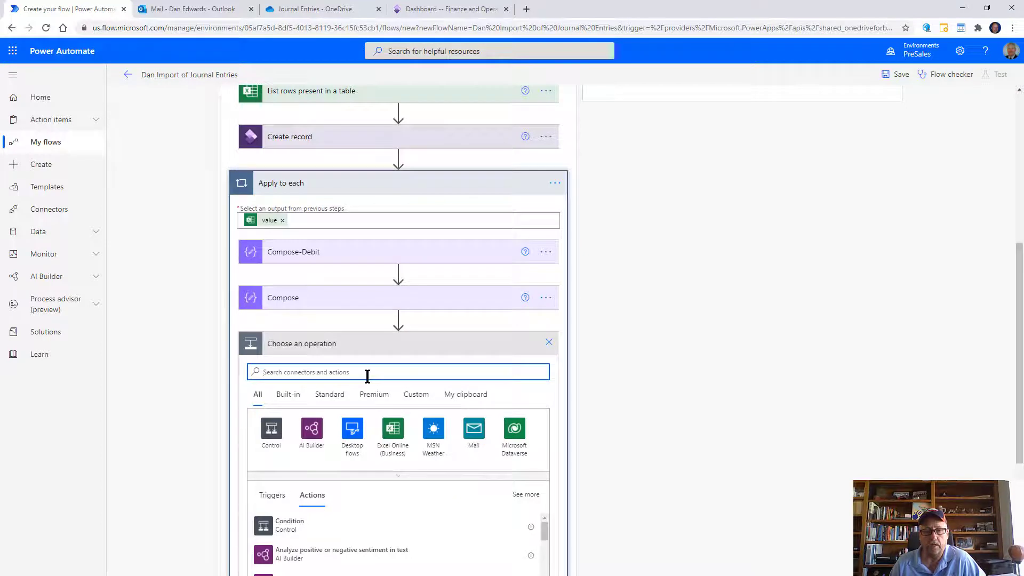
pyautogui.write('Compos')
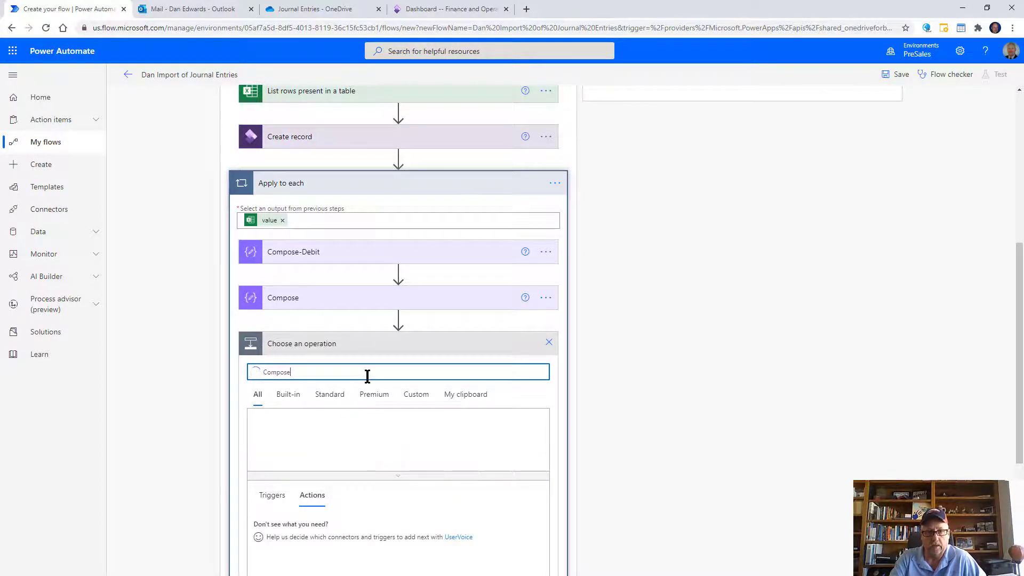
pyautogui.write('e')
pyautogui.click(281, 533)
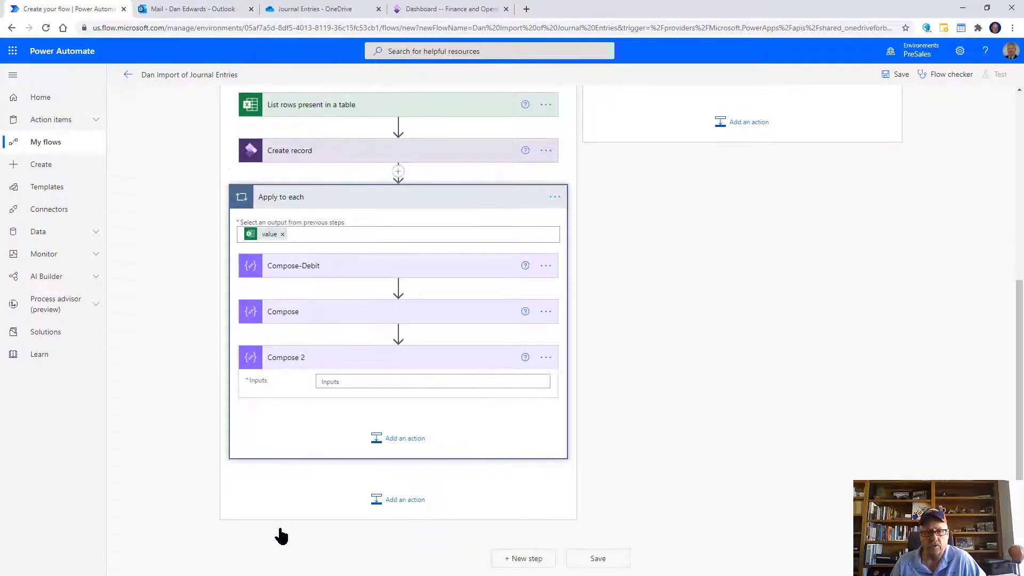
# Step: Rename the third Compose step from Compose 2 to Compose-Credit
pyautogui.click(549, 357)
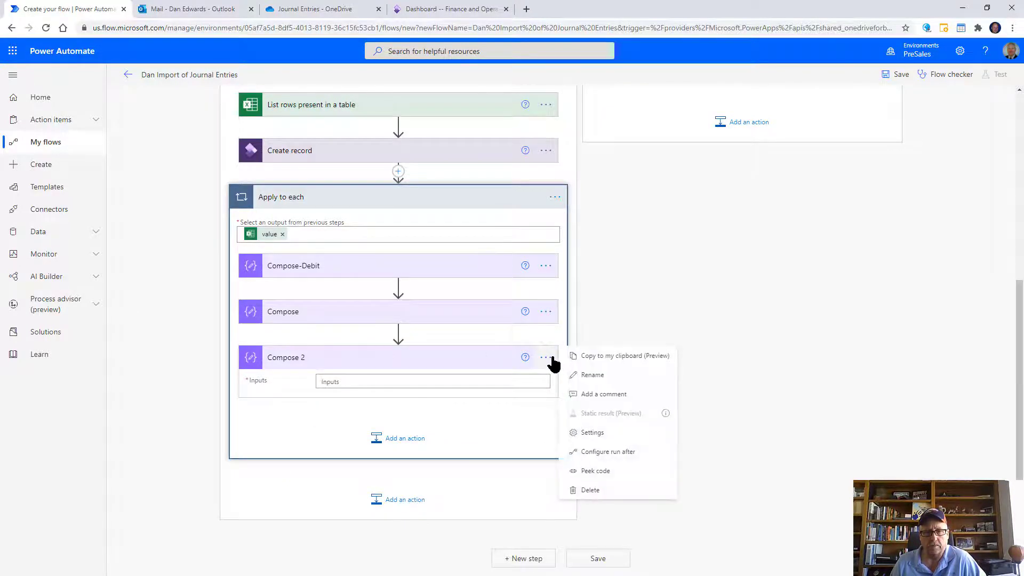
pyautogui.click(591, 374)
pyautogui.click(359, 358)
pyautogui.press('BackSpace')
pyautogui.write('-Credit')
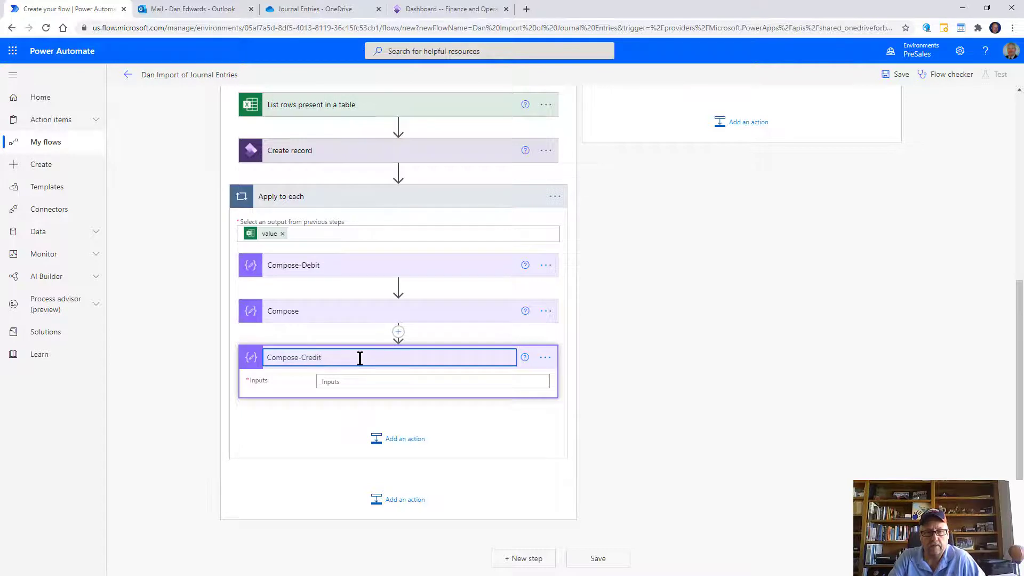
# Step: Set Compose-Credit's input to Credit Amount and start another action in the loop
pyautogui.click(357, 382)
pyautogui.click(636, 428)
pyautogui.write('Credi')
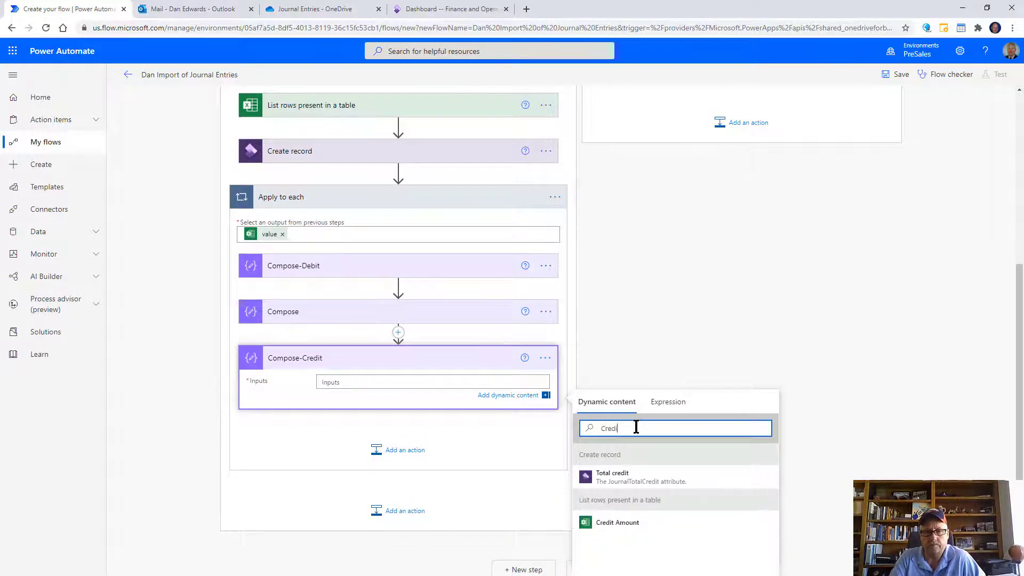
pyautogui.click(616, 523)
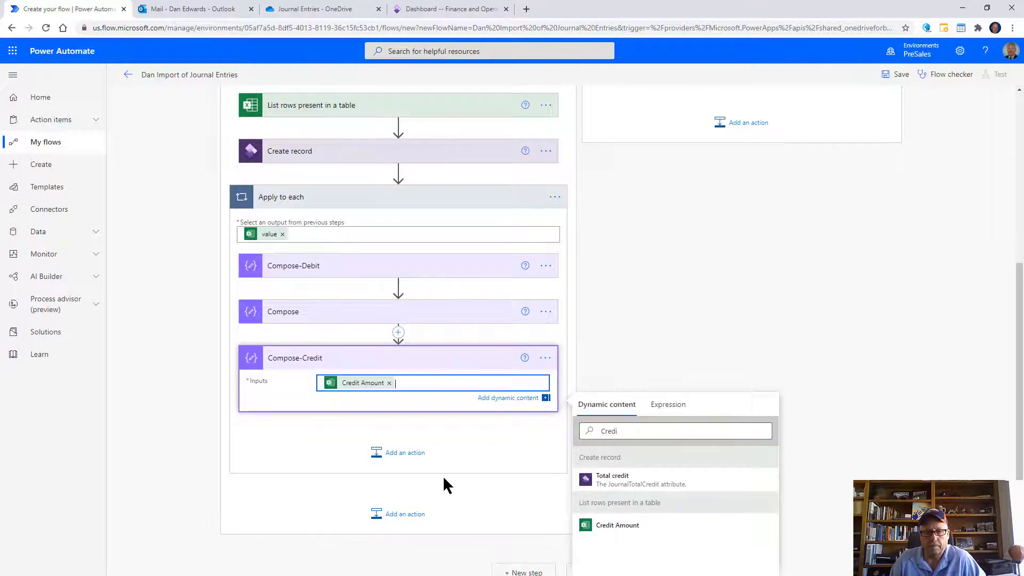
pyautogui.click(398, 458)
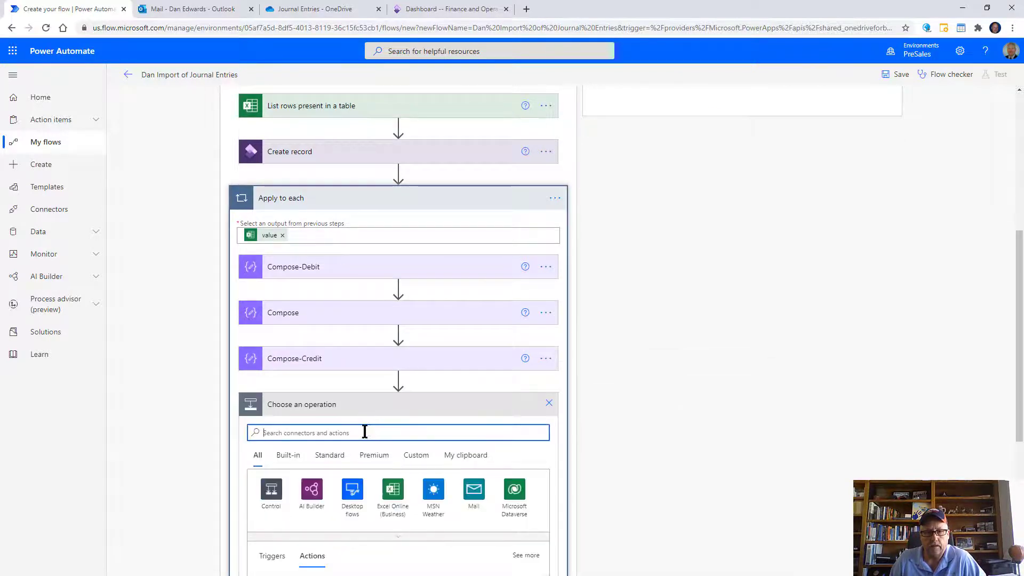
# Step: Add a Compose action below Compose-Credit with the expression float(outputs('Compose-Credit'))
pyautogui.write('Compo')
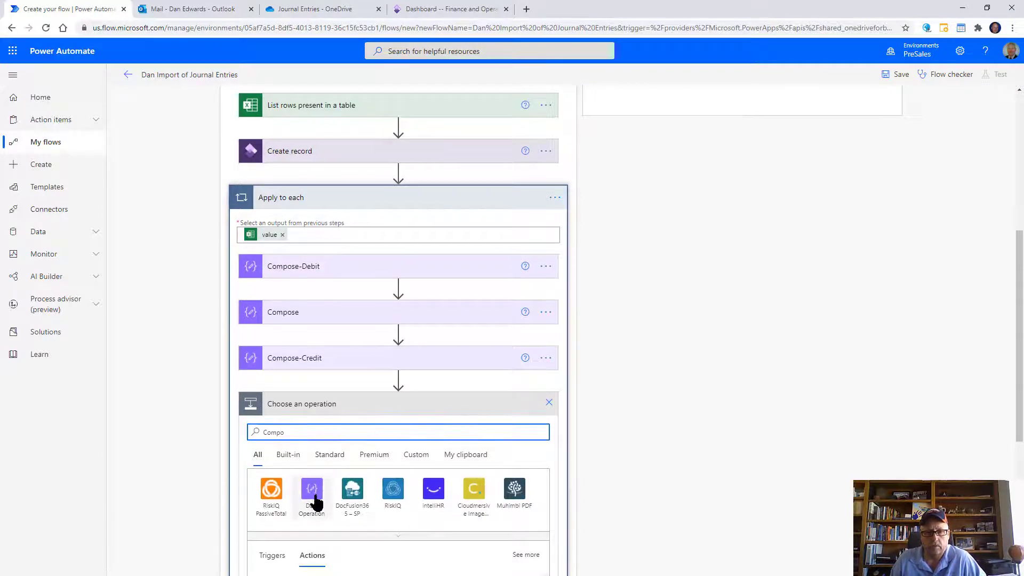
pyautogui.scroll(-3, 292, 482)
pyautogui.click(299, 509)
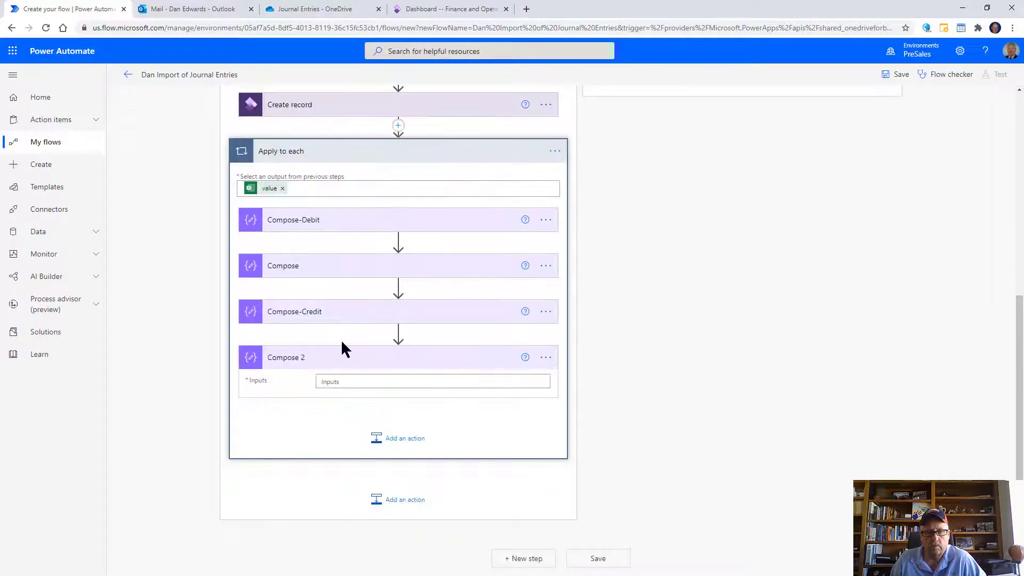
pyautogui.click(365, 379)
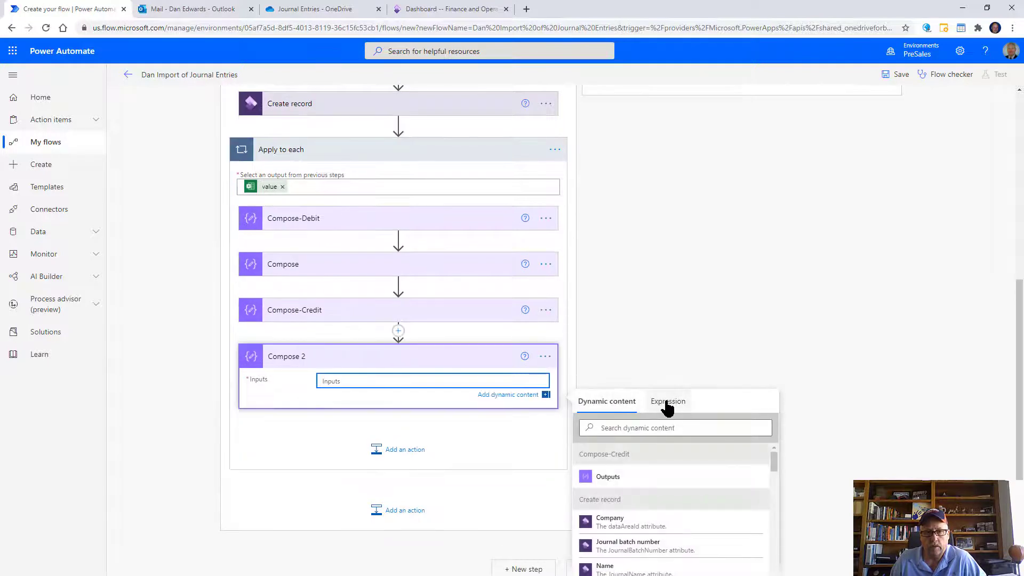
pyautogui.click(665, 409)
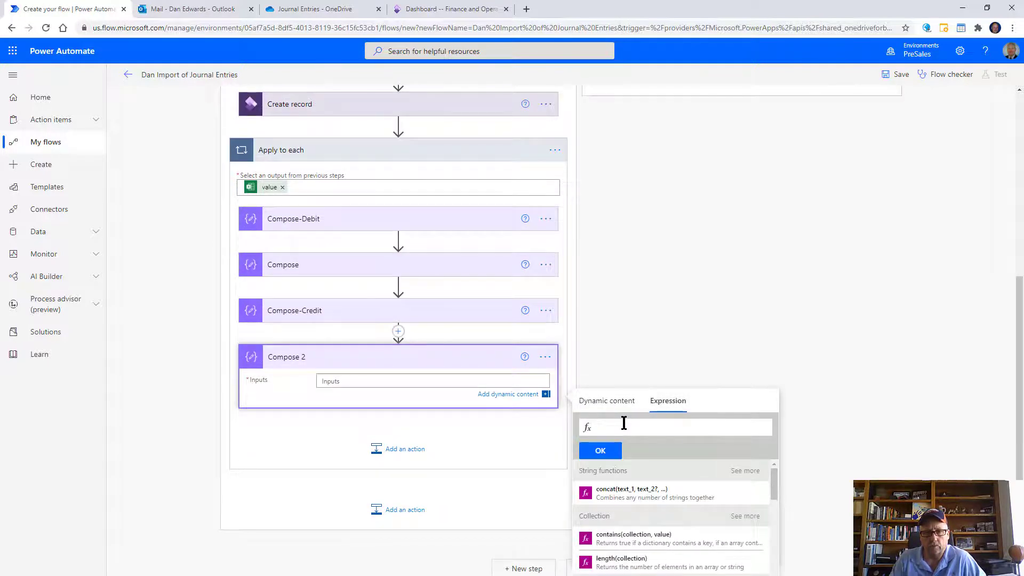
pyautogui.write('float(')
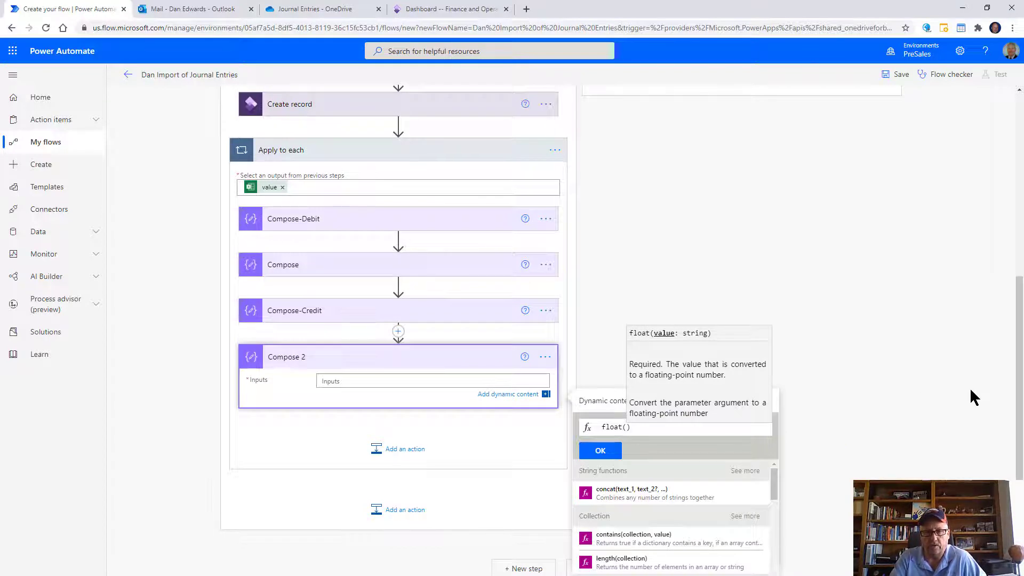
pyautogui.write('outputs')
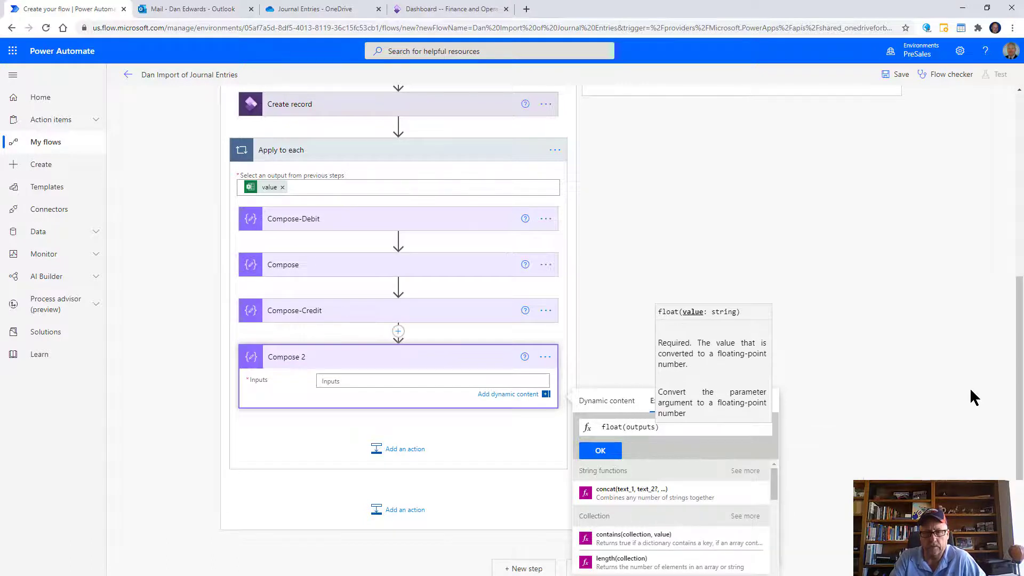
pyautogui.write("'")
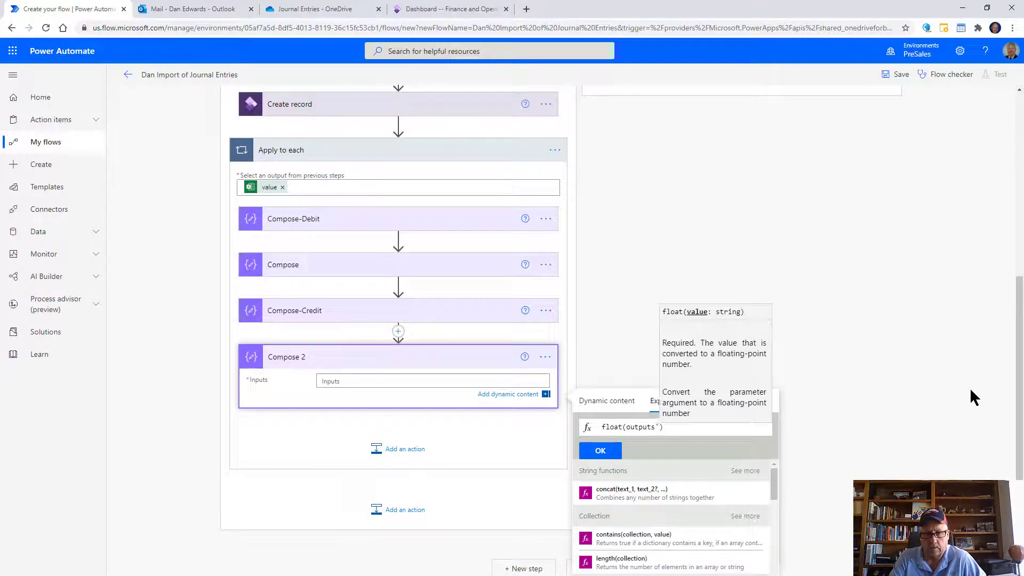
pyautogui.press('BackSpace')
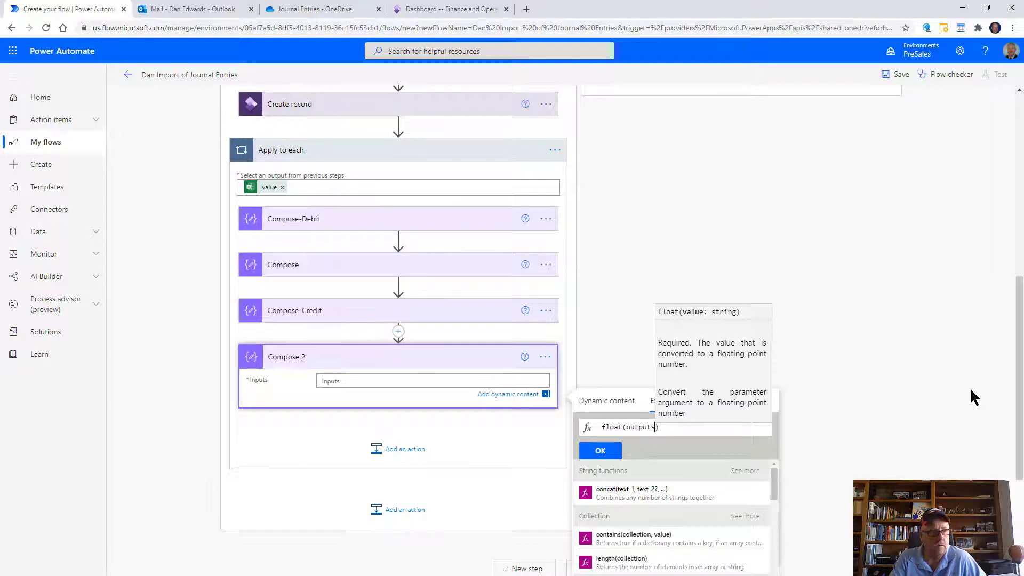
pyautogui.write("('")
pyautogui.write("'")
pyautogui.press('BackSpace')
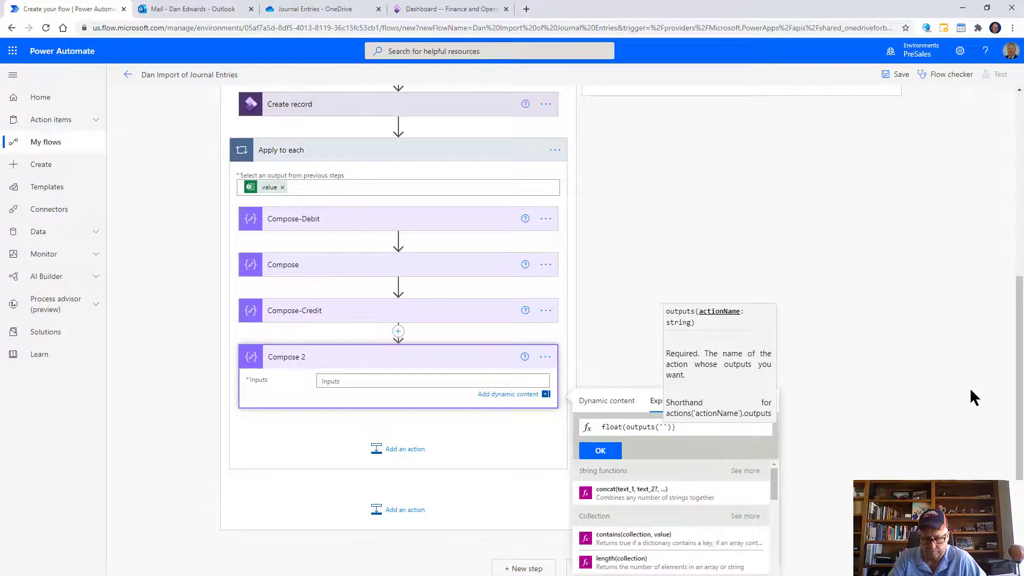
pyautogui.write('Compose-')
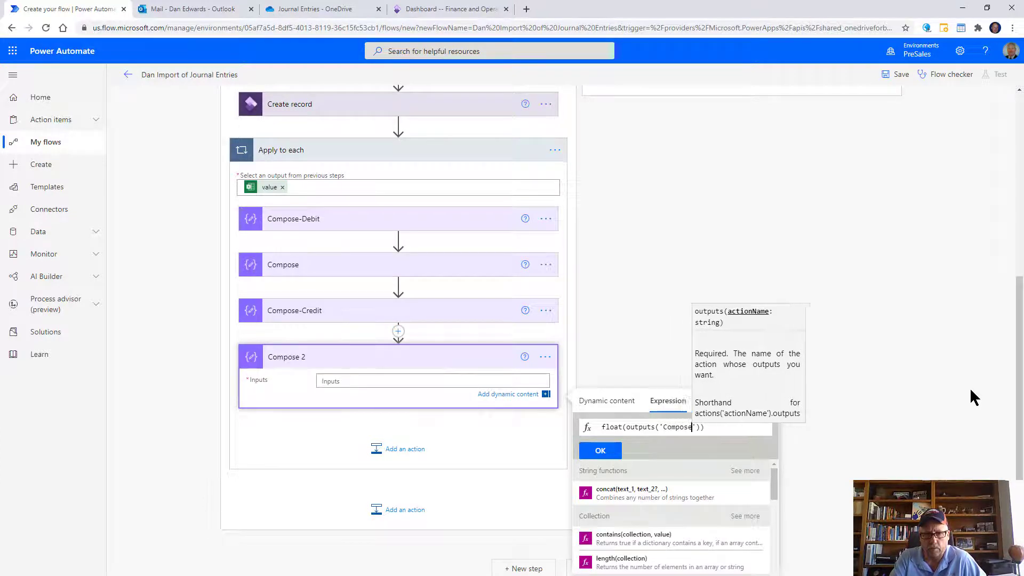
pyautogui.write('Credit')
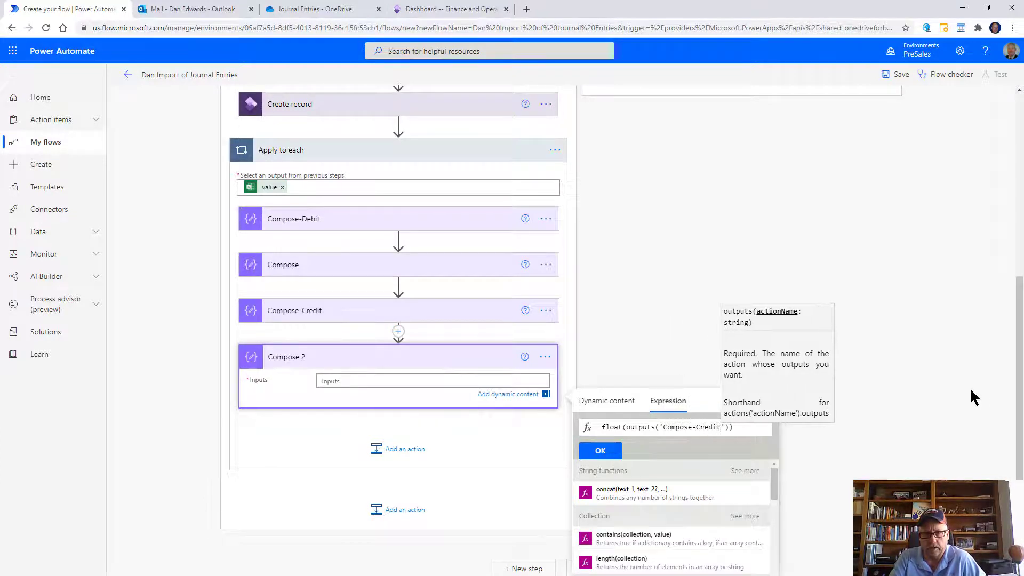
pyautogui.click(591, 450)
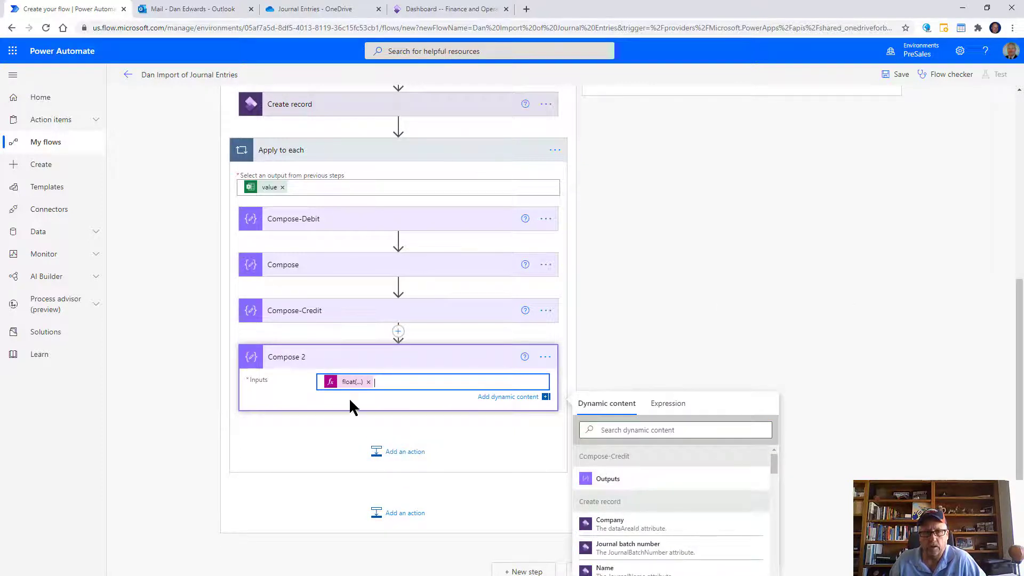
# Step: Add a Fin & Ops Apps (Dynamics 365) Create record action after Compose 2
pyautogui.click(416, 454)
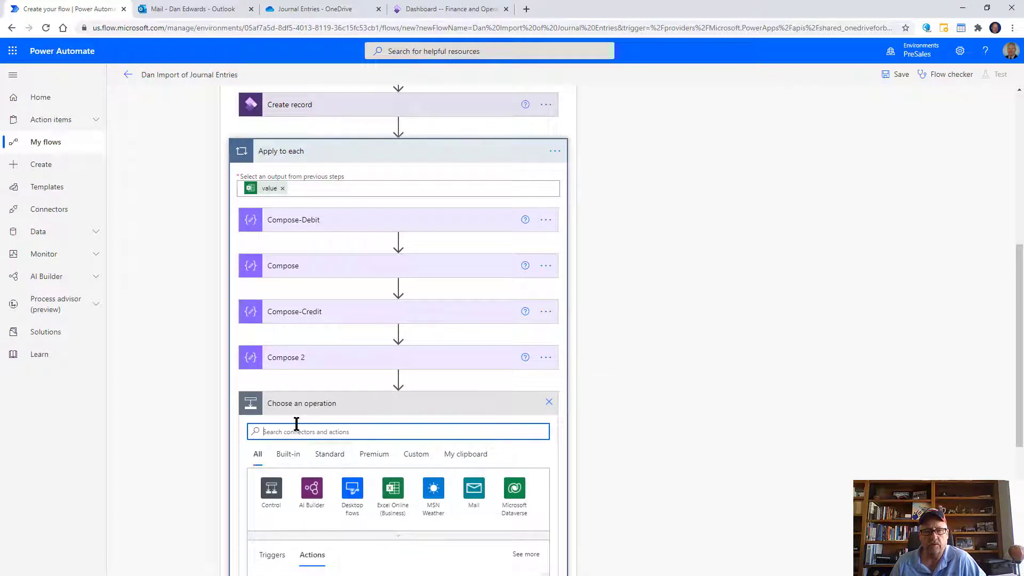
pyautogui.write('fin')
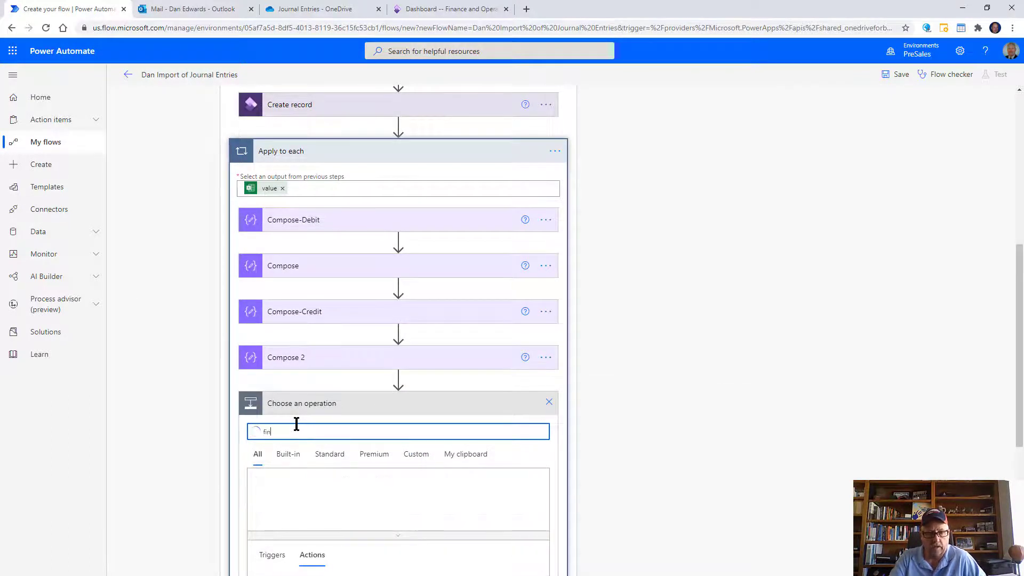
pyautogui.click(351, 501)
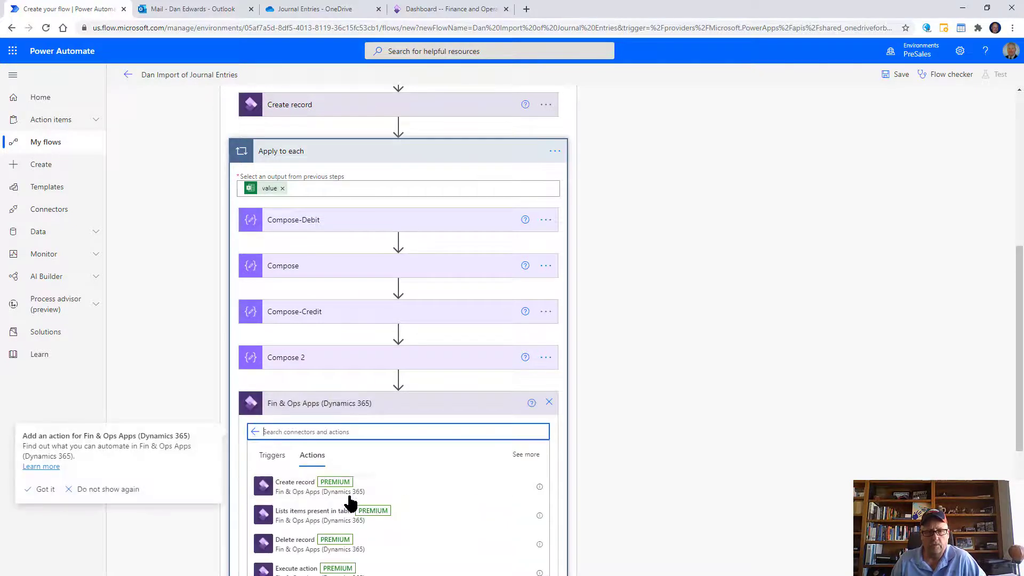
pyautogui.click(306, 496)
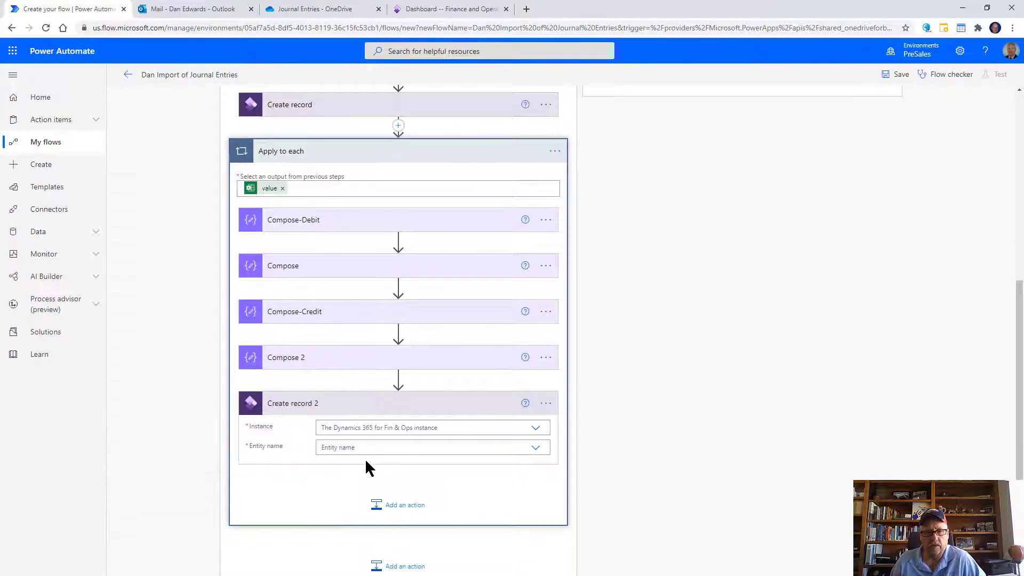
# Step: Point Create record 2 at the mdsalesprod instance and the LedgerJournalLines entity
pyautogui.click(533, 431)
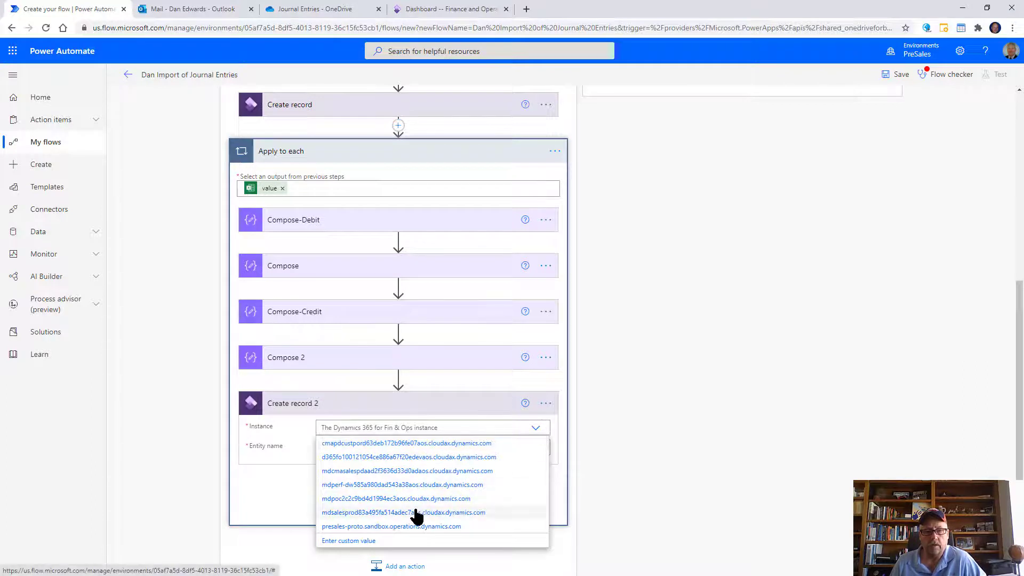
pyautogui.click(415, 512)
pyautogui.click(465, 447)
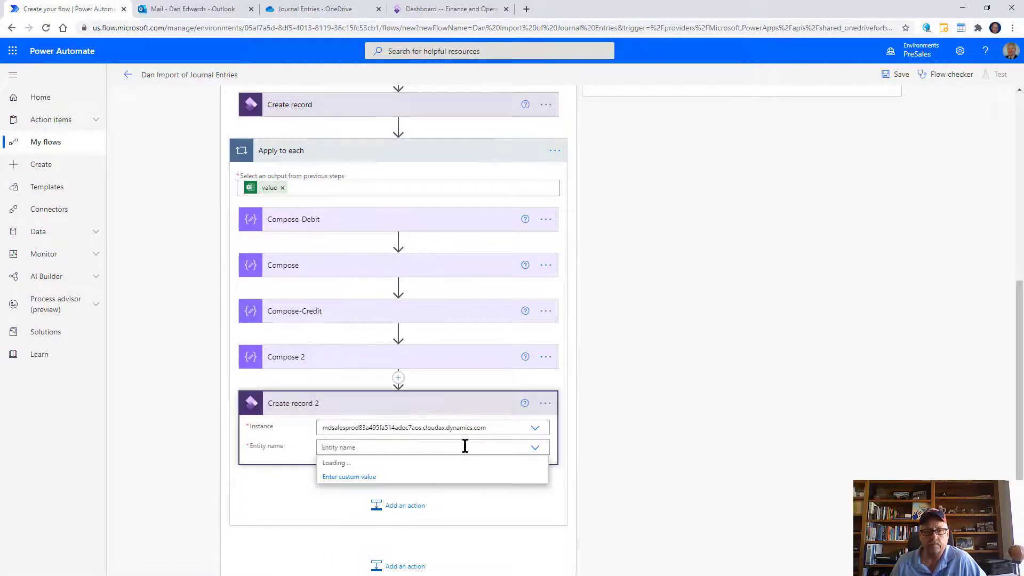
pyautogui.write('ledger')
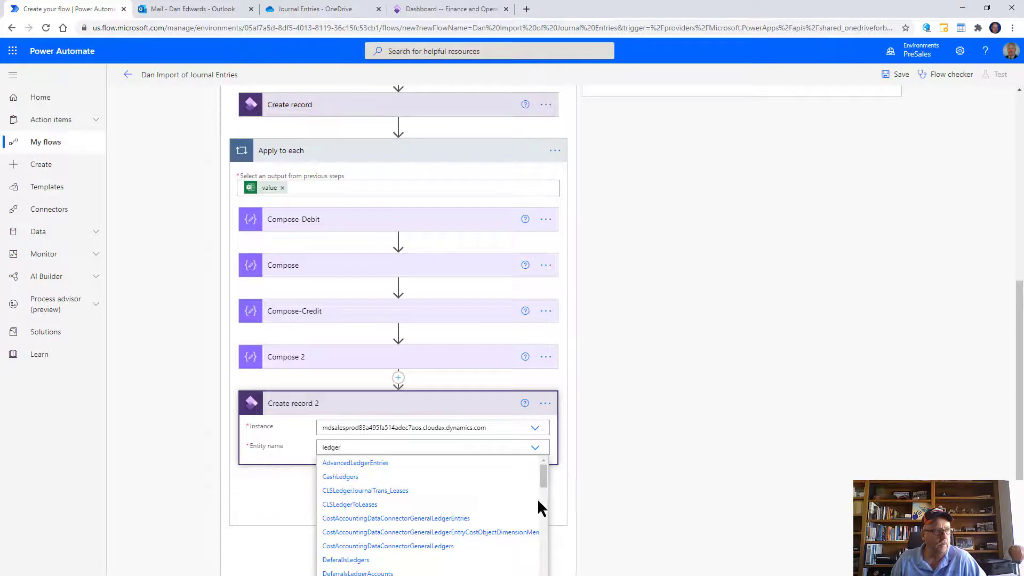
pyautogui.write('journal')
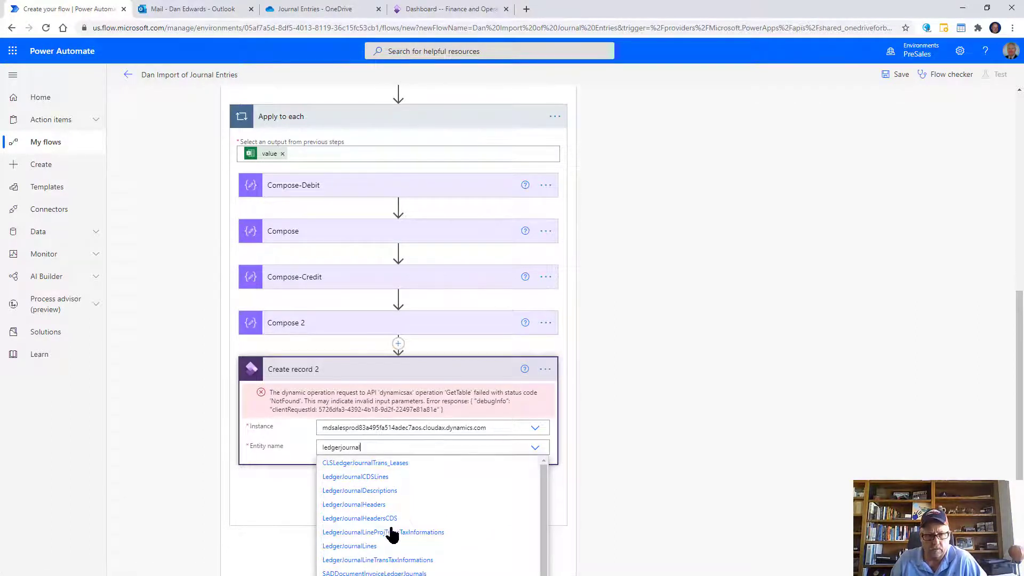
pyautogui.click(373, 547)
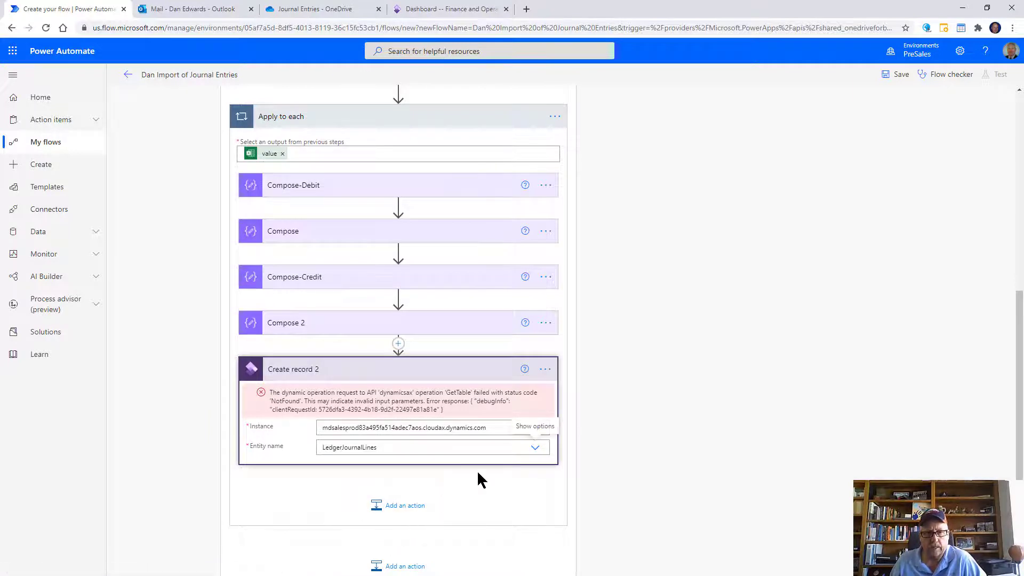
pyautogui.click(361, 431)
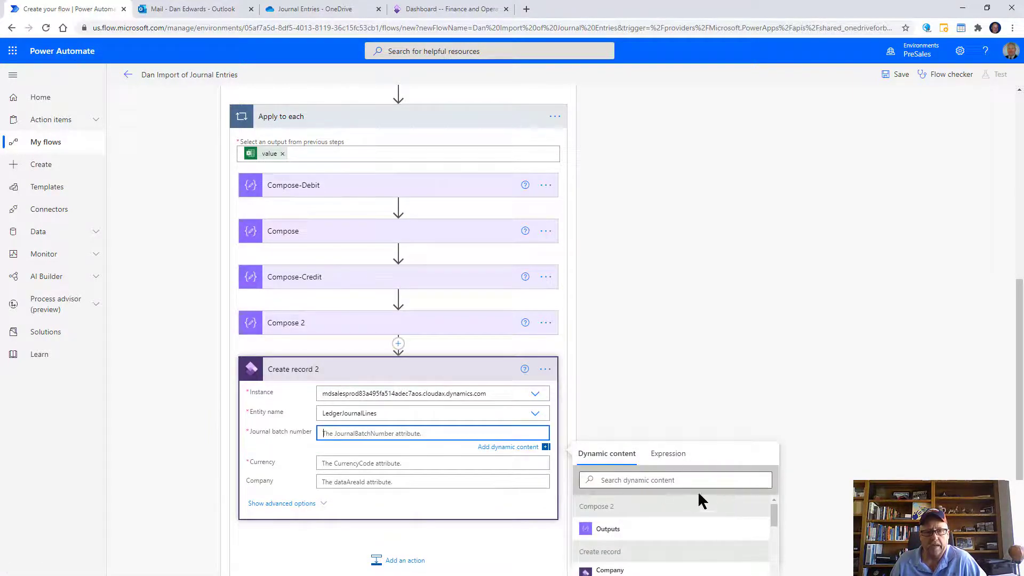
# Step: Fill Journal batch number from the header record and set Currency to USD
pyautogui.click(658, 479)
pyautogui.write('bat')
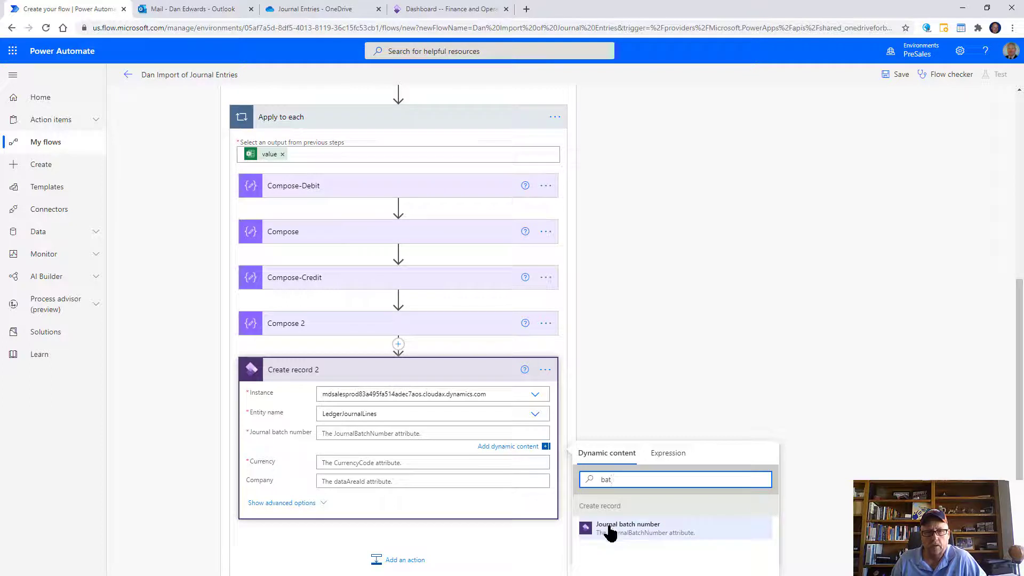
pyautogui.click(640, 536)
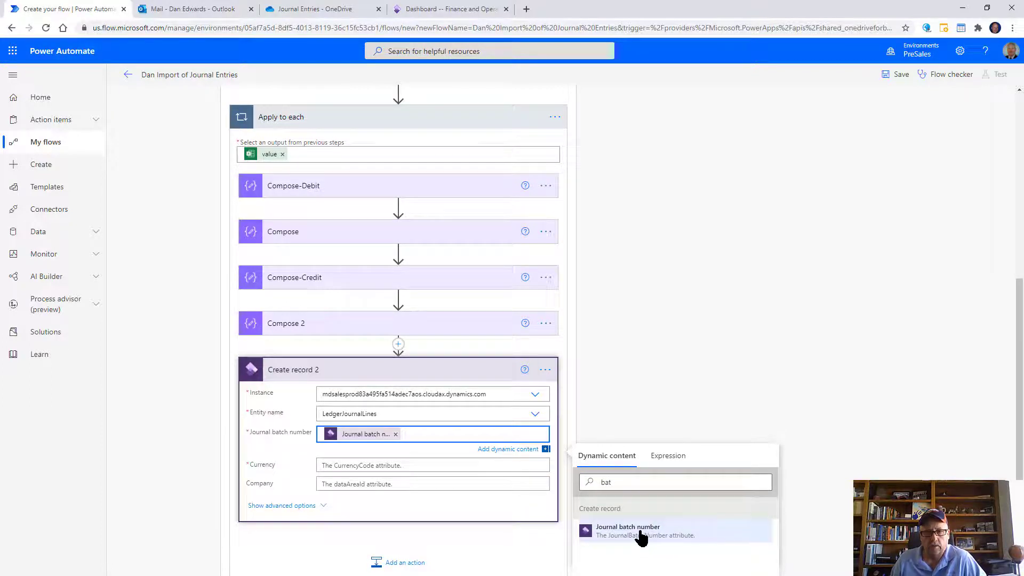
pyautogui.click(423, 470)
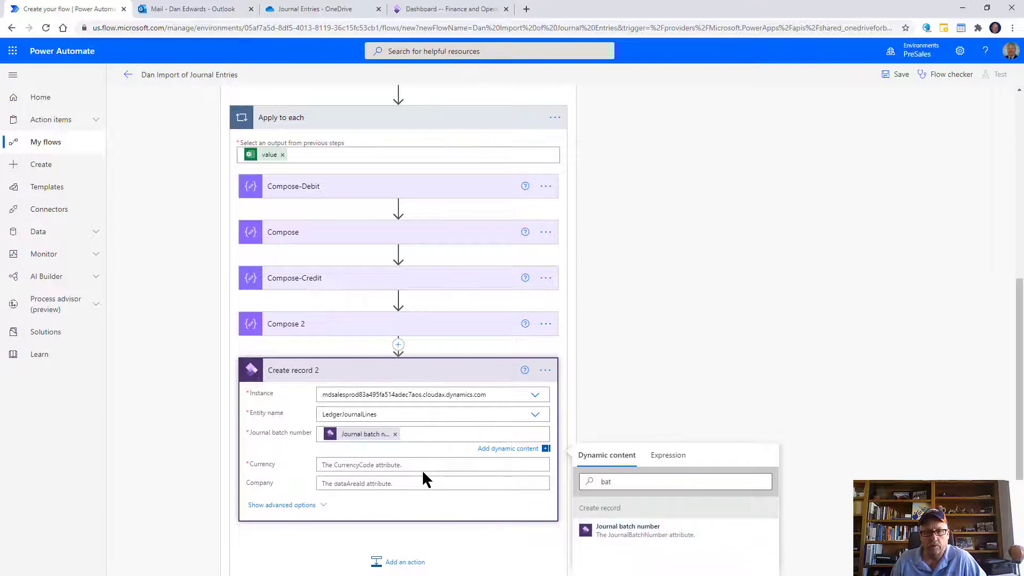
pyautogui.click(418, 466)
pyautogui.write('USD')
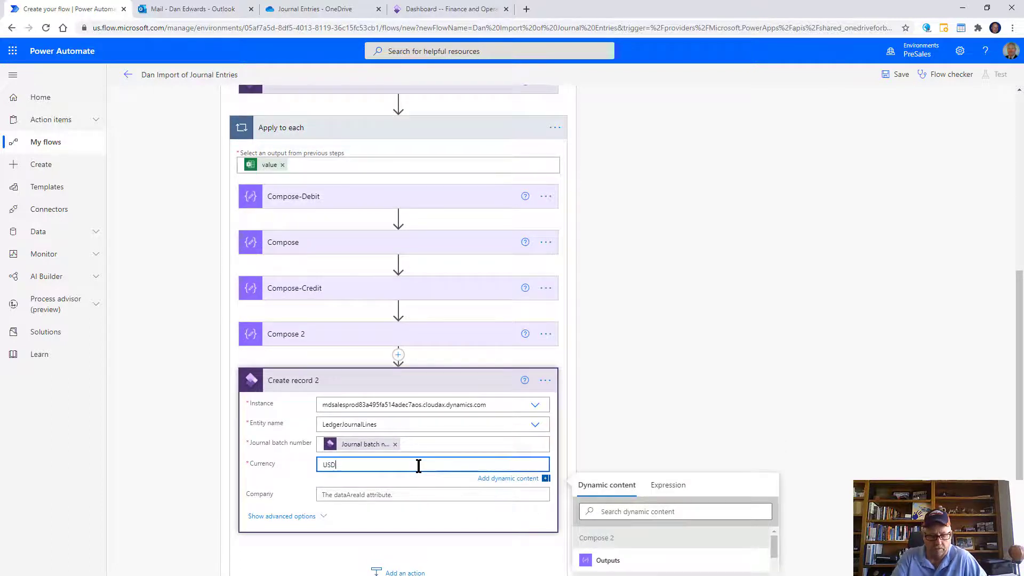
# Step: Set Company to the Company value from the first Create record step
pyautogui.click(366, 494)
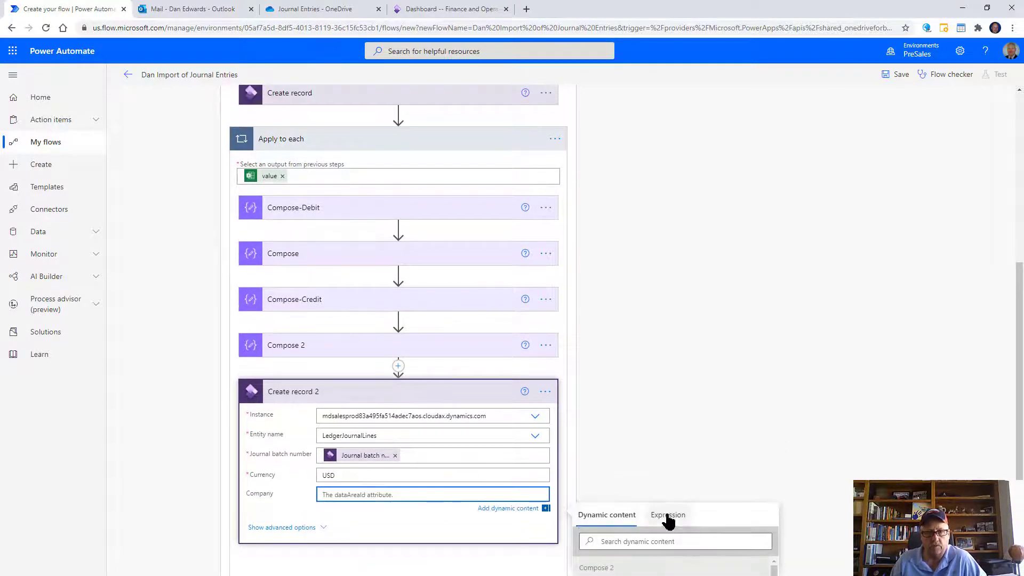
pyautogui.click(649, 541)
pyautogui.scroll(-3, 835, 517)
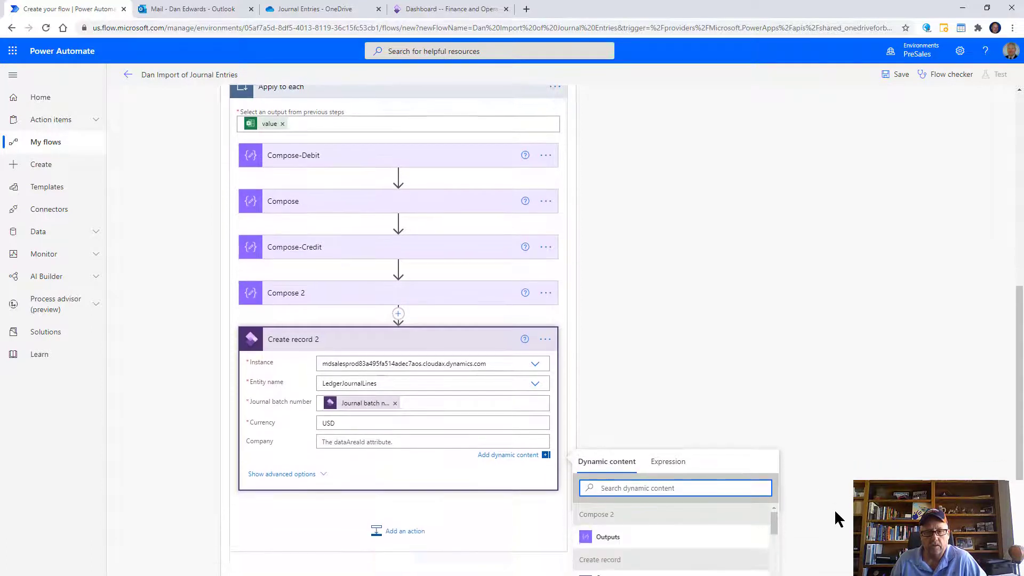
pyautogui.click(613, 480)
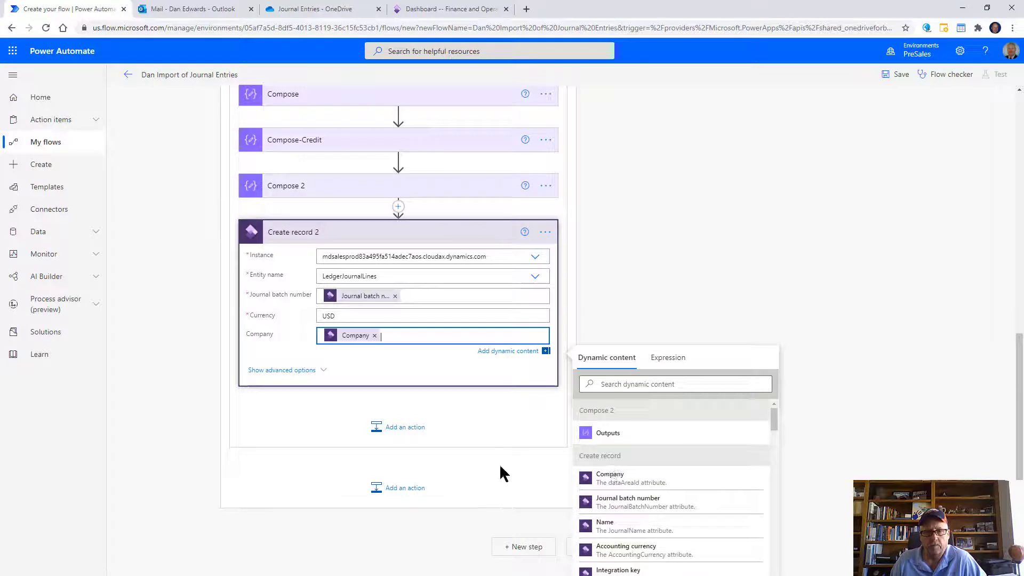
# Step: Show advanced options and map Description to the Excel row's Description value
pyautogui.click(298, 371)
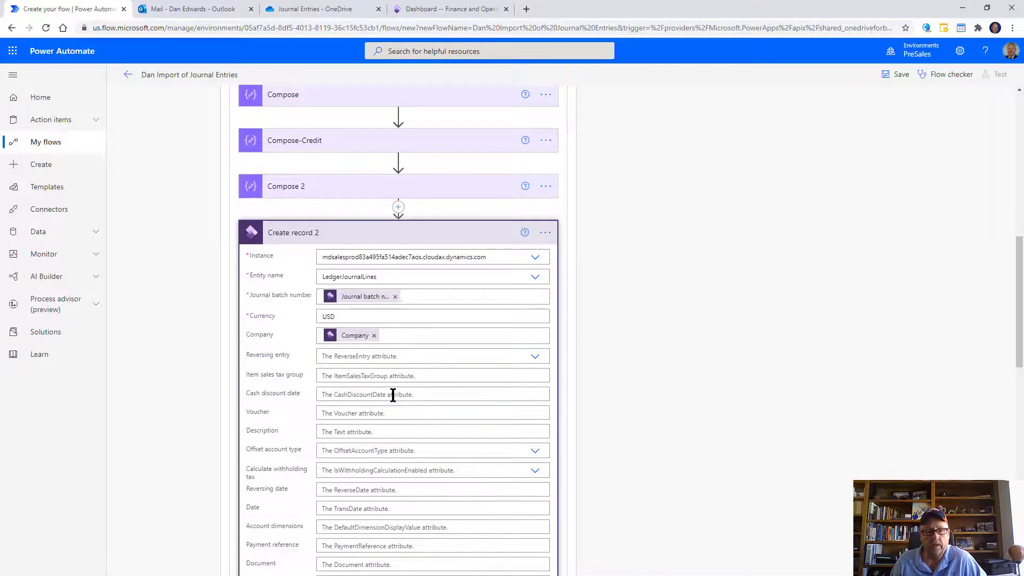
pyautogui.scroll(-1, 367, 378)
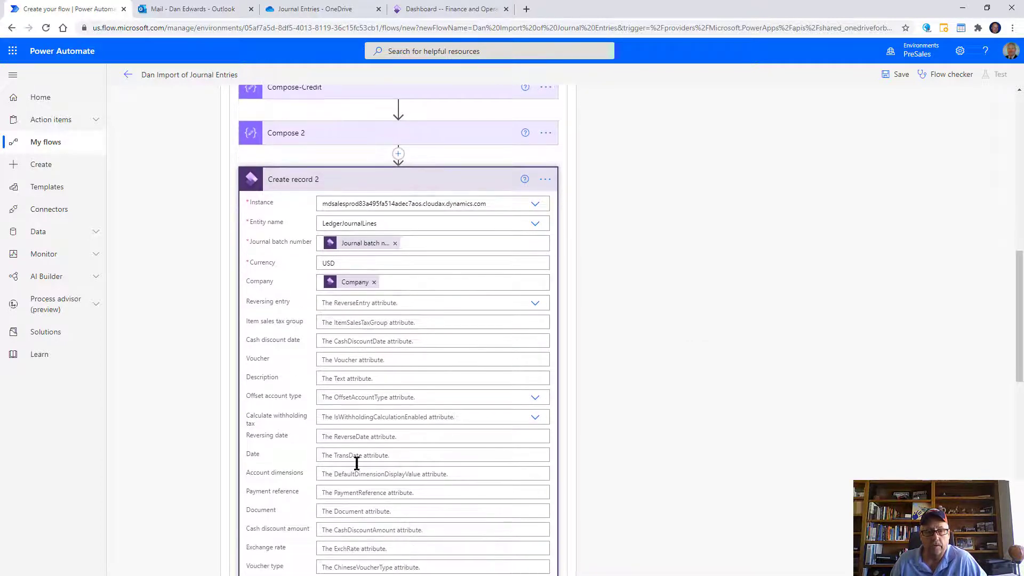
pyautogui.scroll(-6, 359, 360)
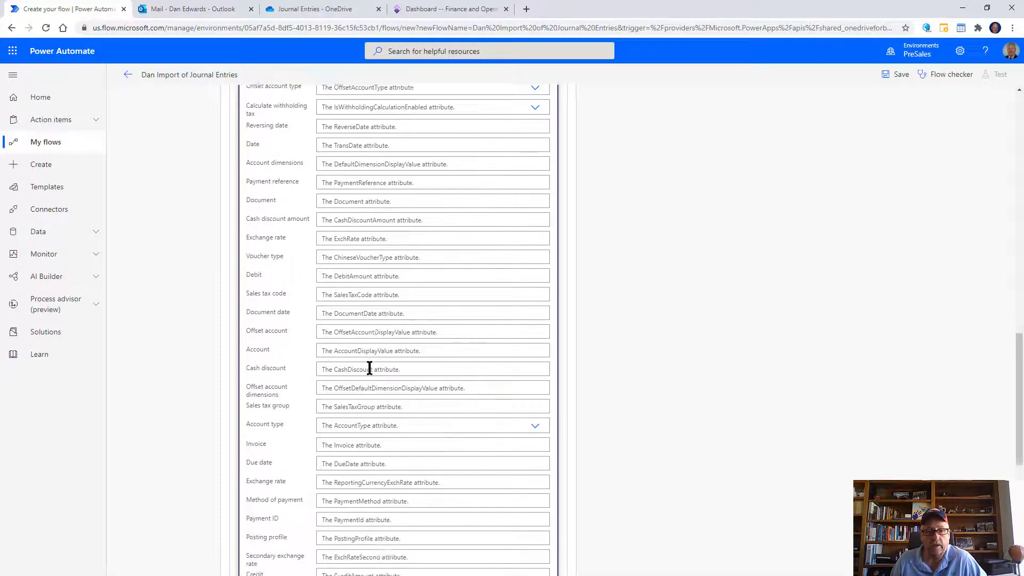
pyautogui.scroll(2, 373, 365)
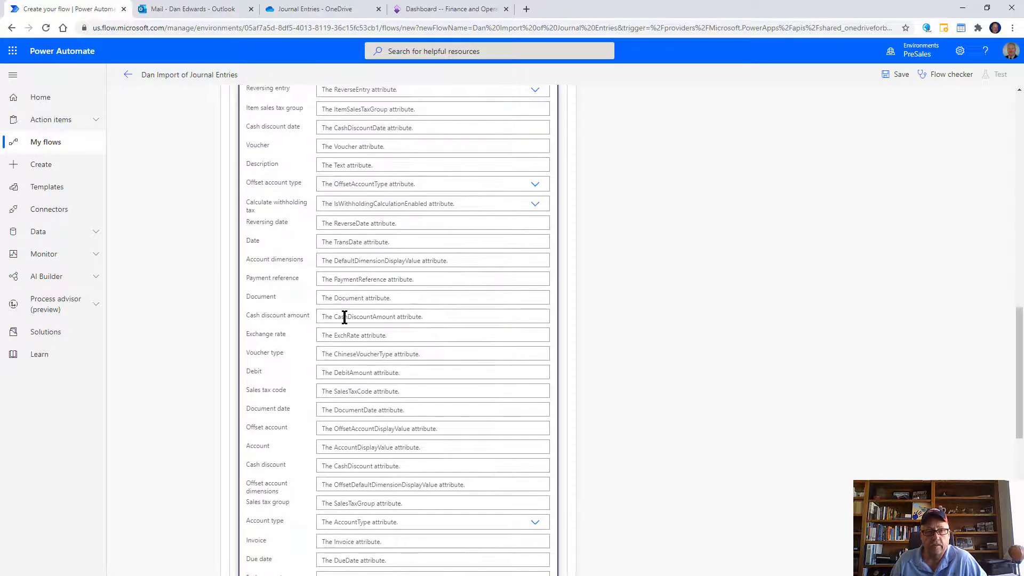
pyautogui.click(343, 167)
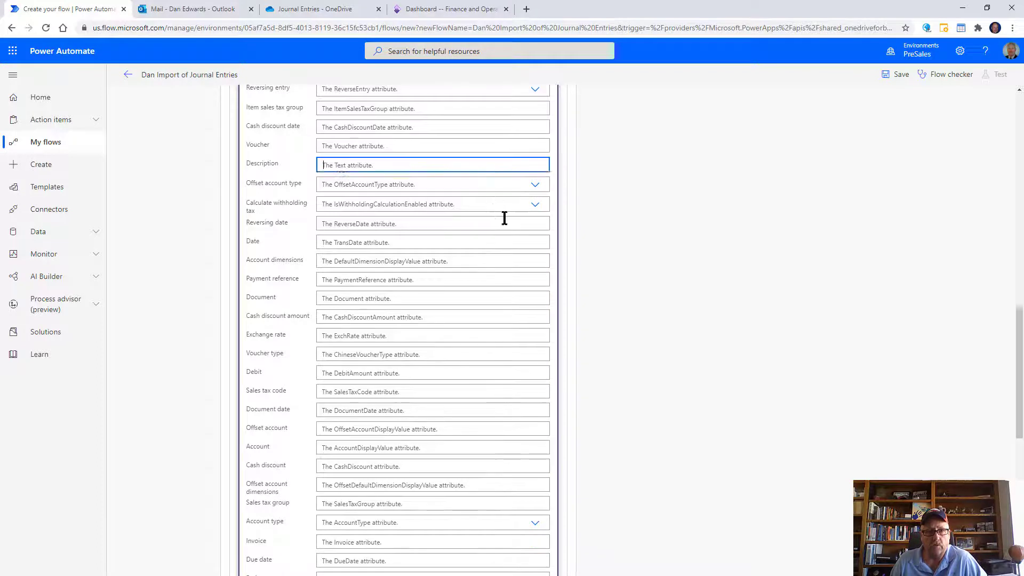
pyautogui.click(601, 210)
pyautogui.write('des')
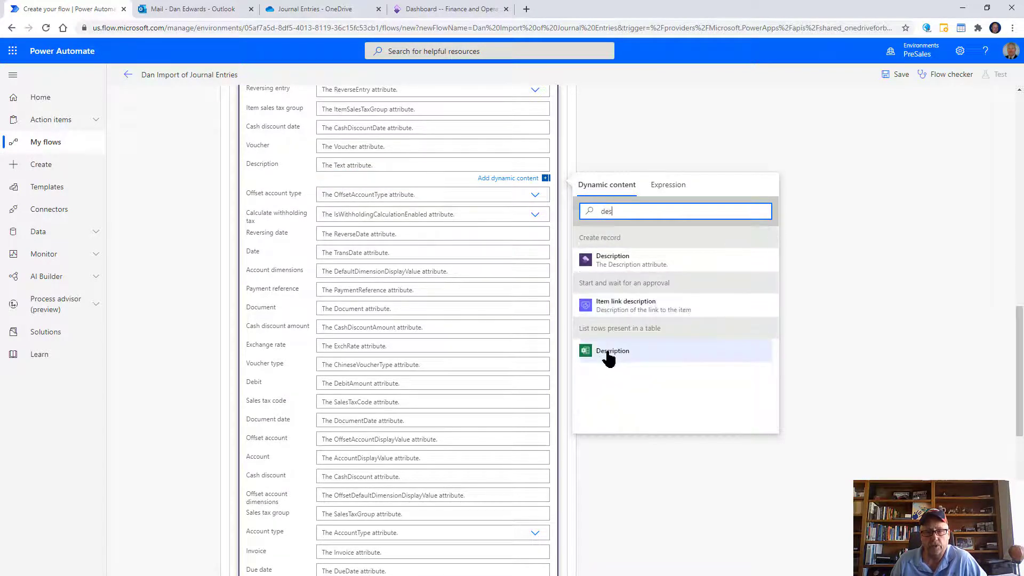
pyautogui.click(608, 355)
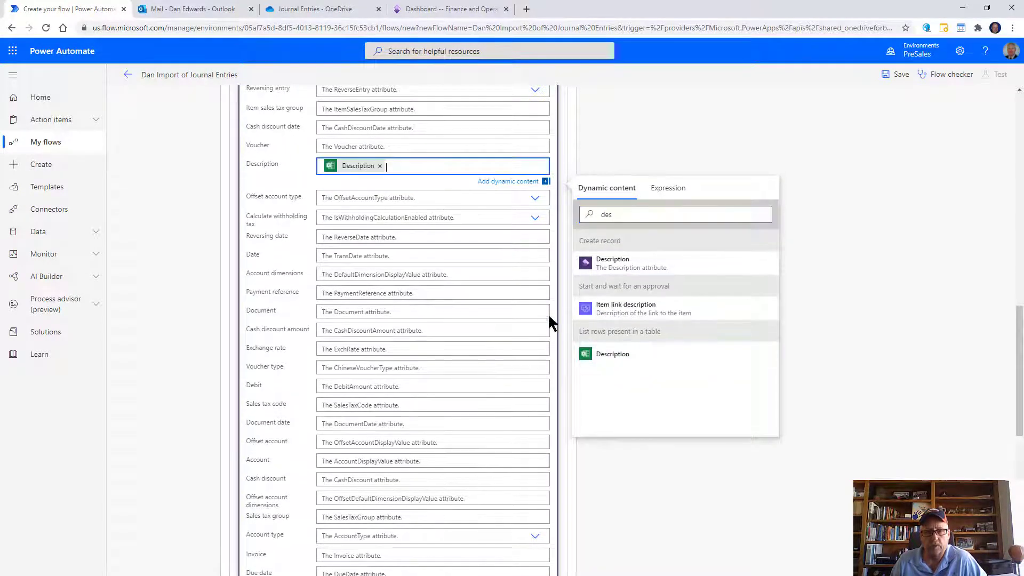
# Step: Map the Date field to the Excel row's Date value
pyautogui.click(327, 256)
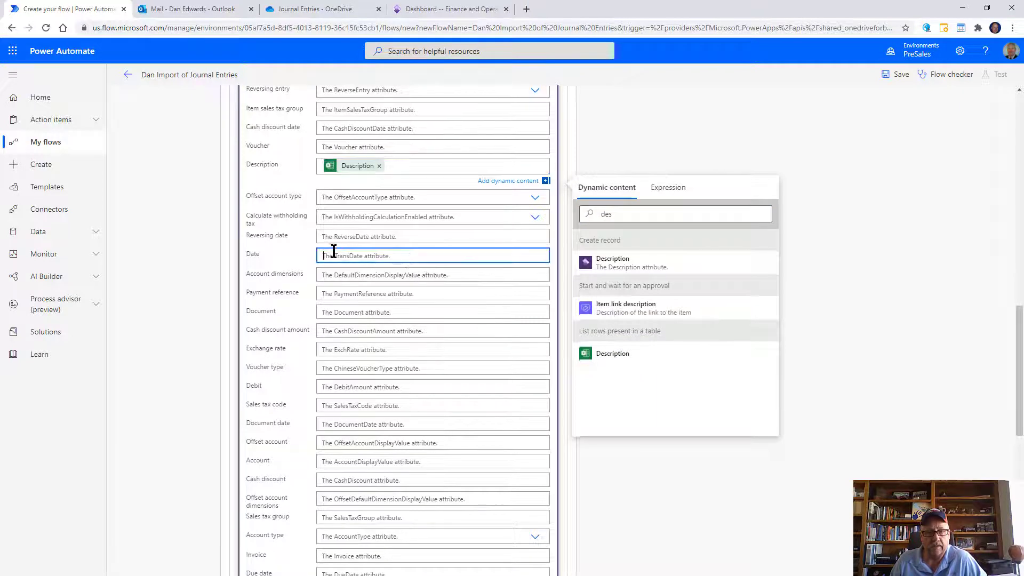
pyautogui.click(602, 302)
pyautogui.write('dat')
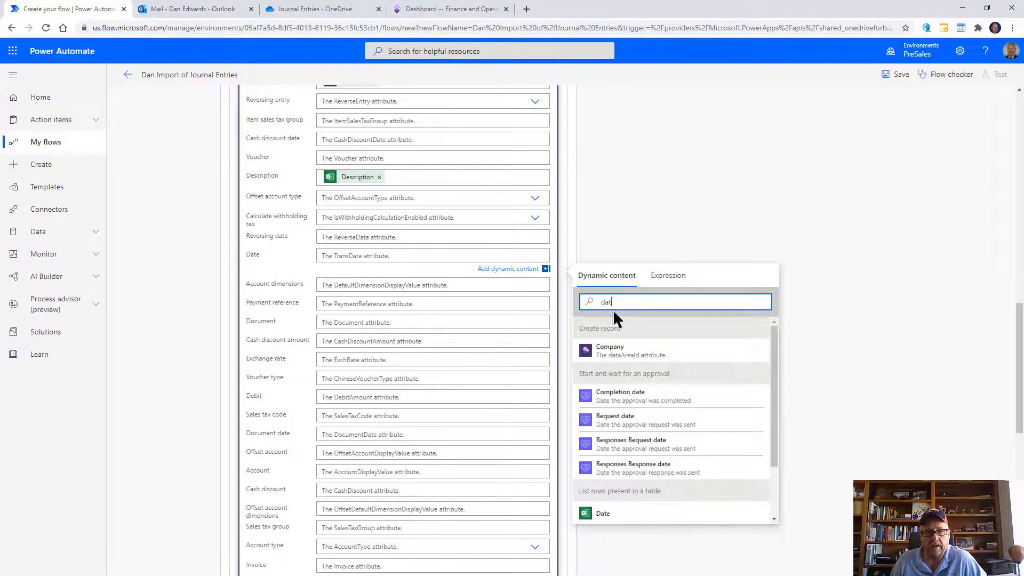
pyautogui.write('e')
pyautogui.click(601, 472)
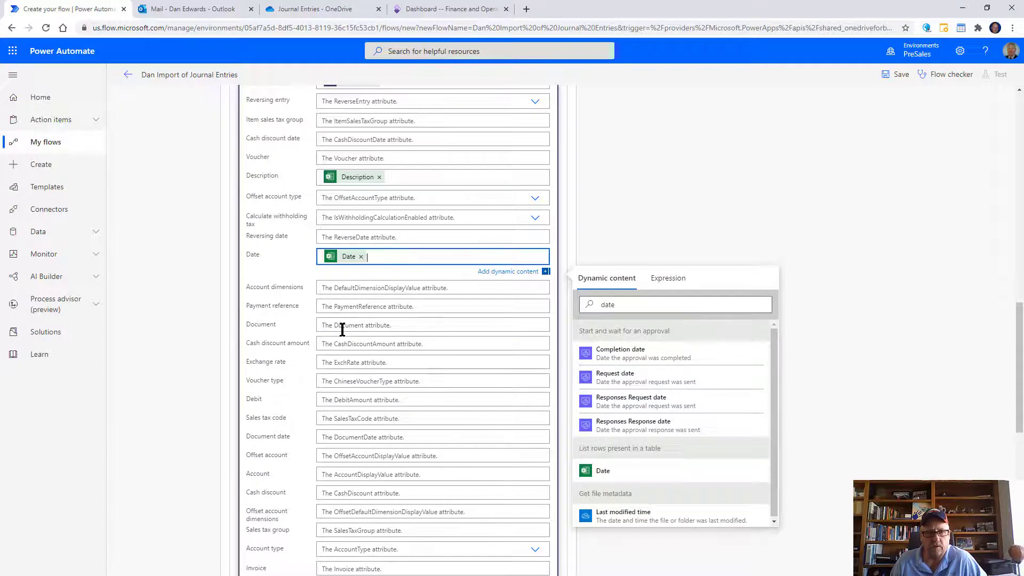
# Step: Fill Debit with the Compose step's output
pyautogui.click(328, 399)
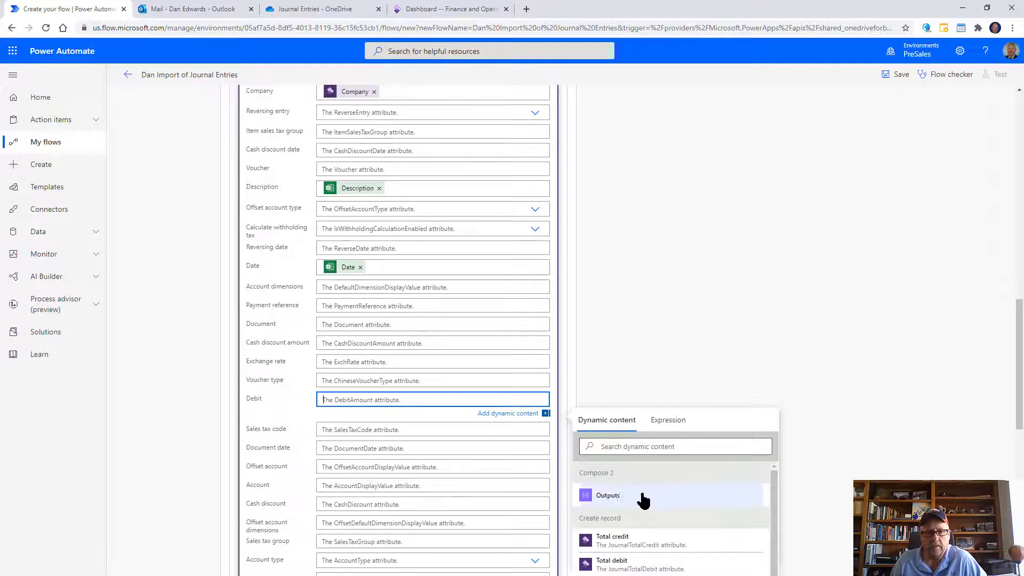
pyautogui.scroll(-2, 650, 498)
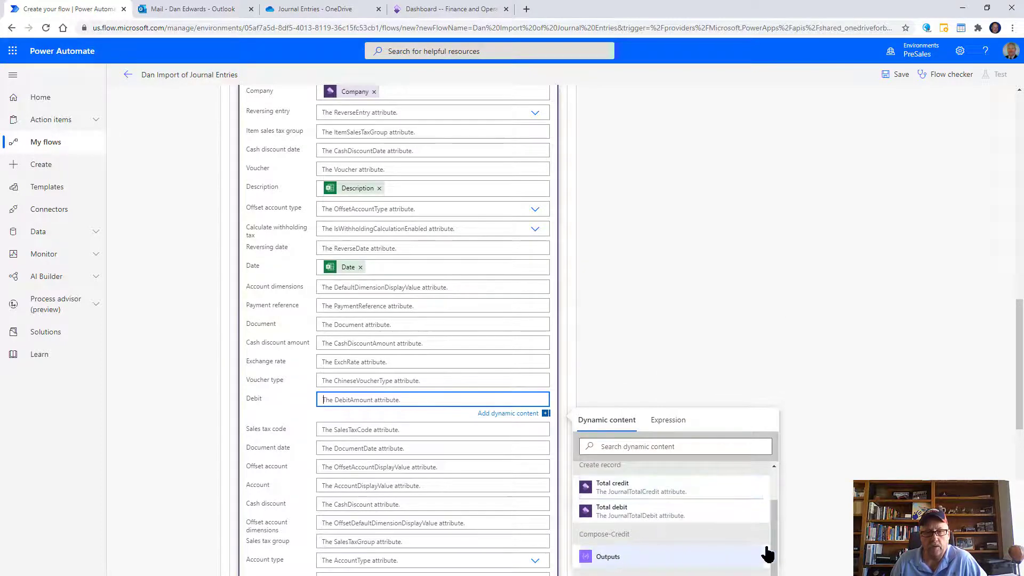
pyautogui.scroll(-2, 650, 495)
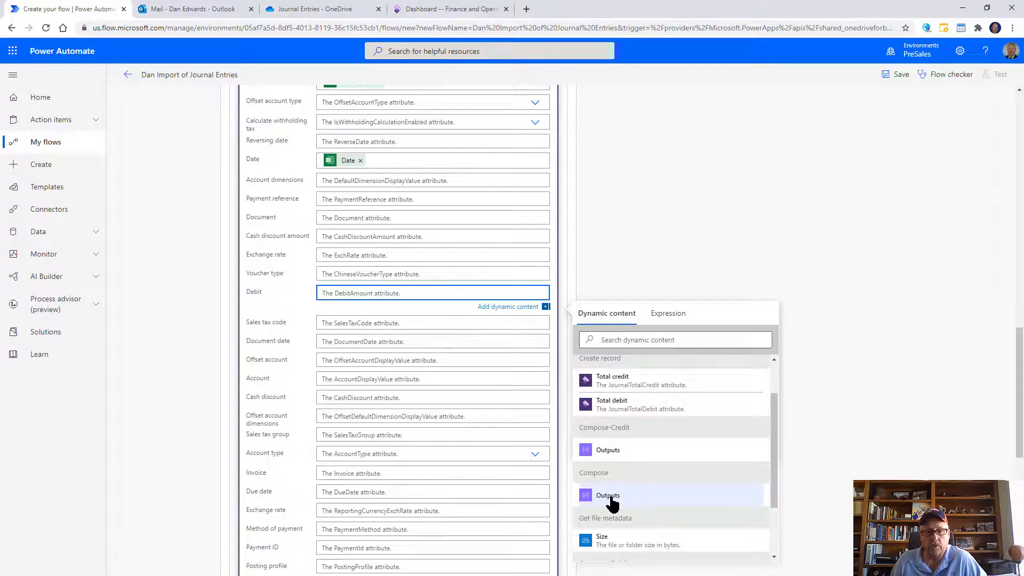
pyautogui.scroll(1, 646, 479)
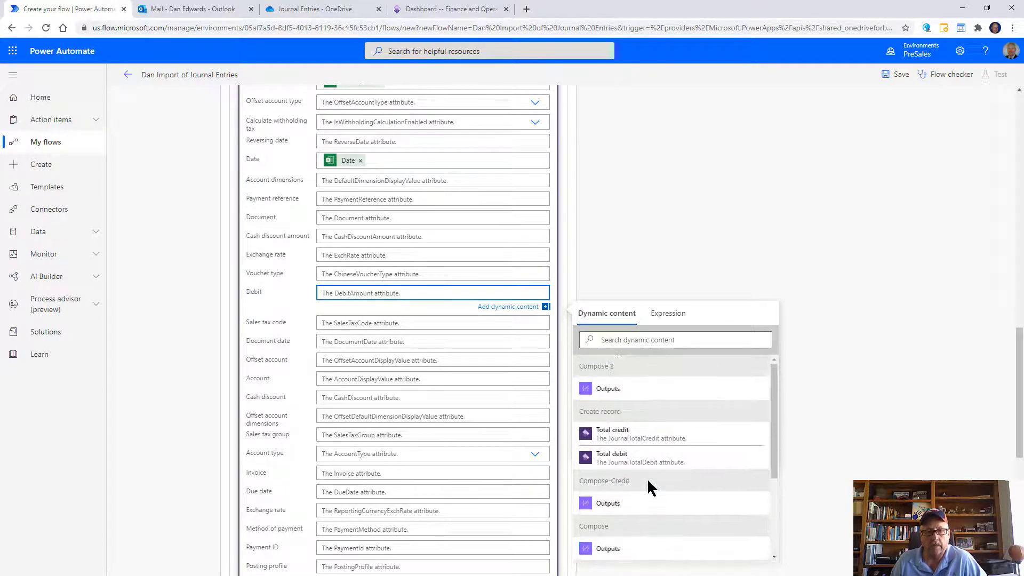
pyautogui.scroll(1, 647, 479)
pyautogui.scroll(-1, 643, 485)
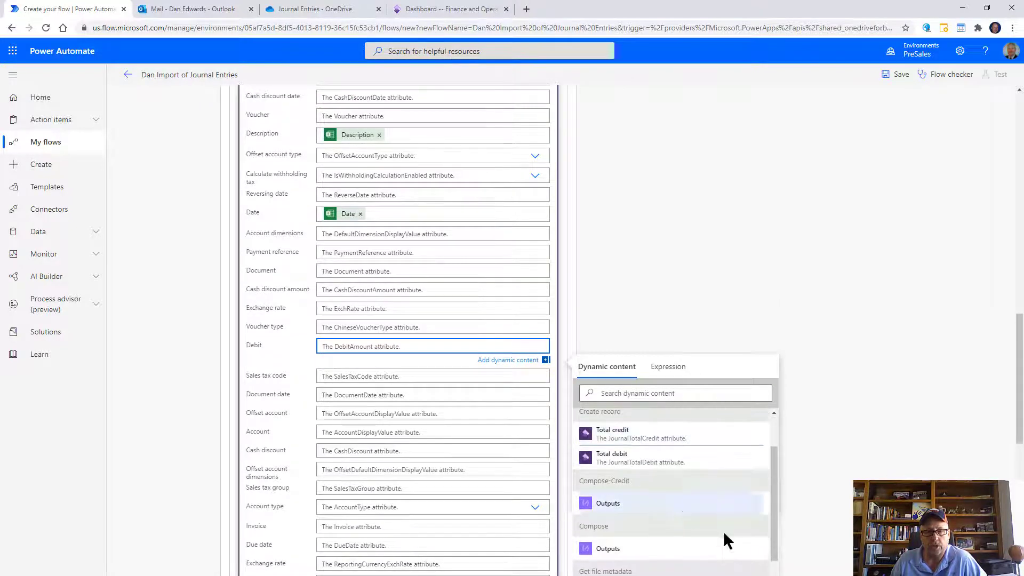
pyautogui.scroll(-1, 798, 546)
pyautogui.click(617, 501)
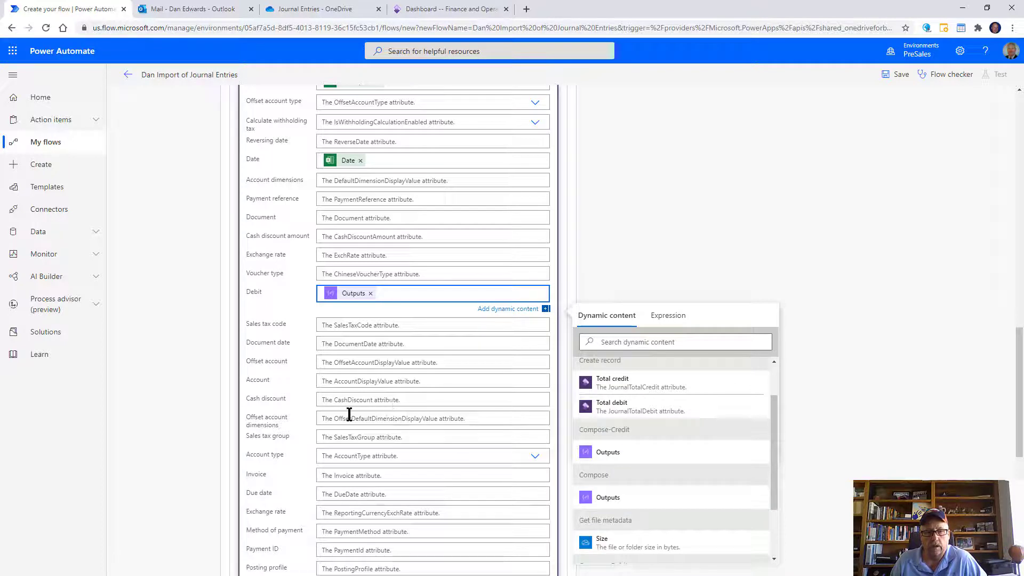
# Step: Map Account to Account Number and Document date to the spreadsheet's Date
pyautogui.click(344, 380)
pyautogui.click(613, 426)
pyautogui.write('ac')
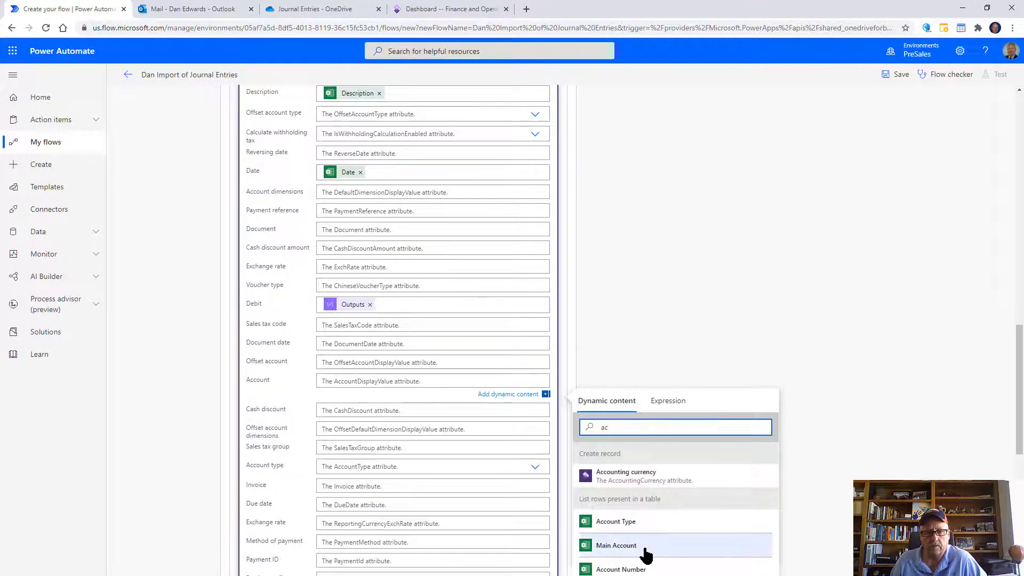
pyautogui.scroll(-1, 677, 531)
pyautogui.click(637, 519)
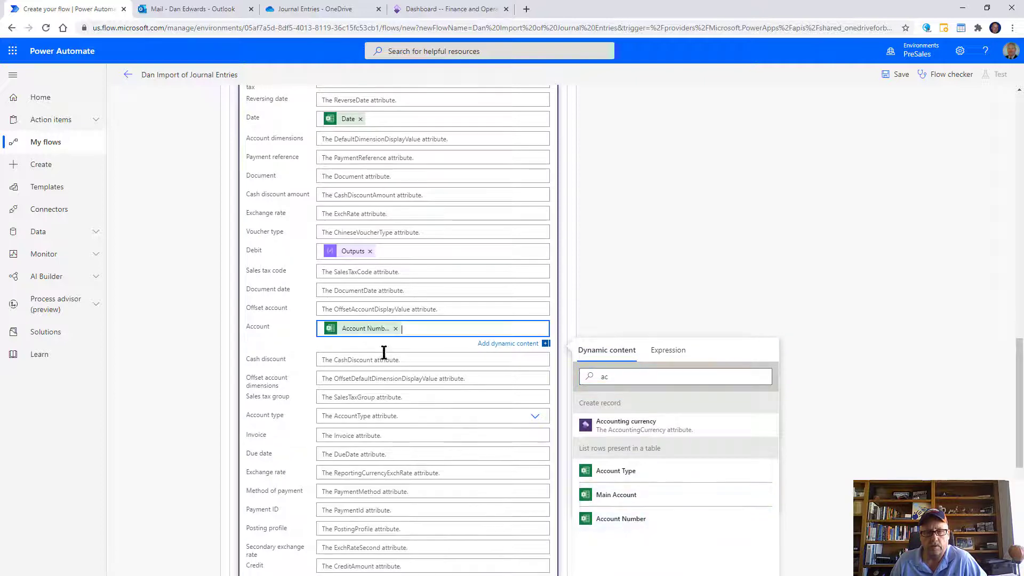
pyautogui.click(358, 293)
pyautogui.click(613, 337)
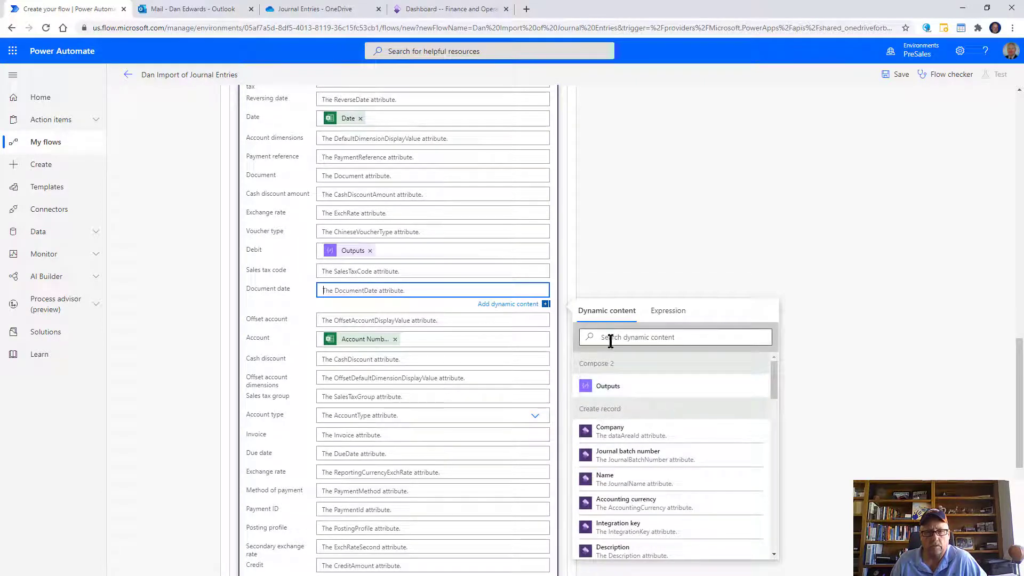
pyautogui.write('date')
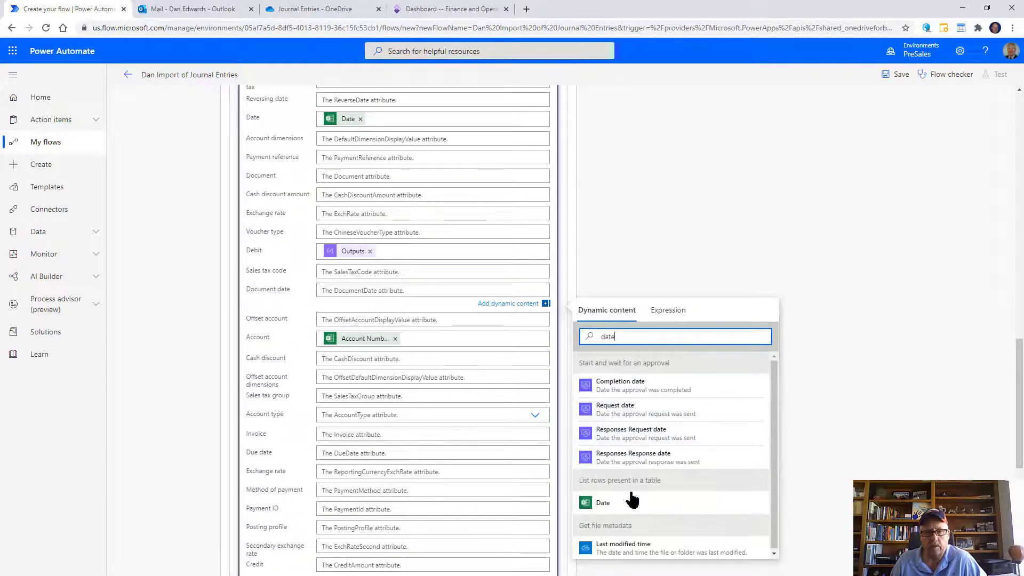
pyautogui.click(606, 502)
# Step: Fill Credit with the Compose 2 output
pyautogui.scroll(-1, 373, 408)
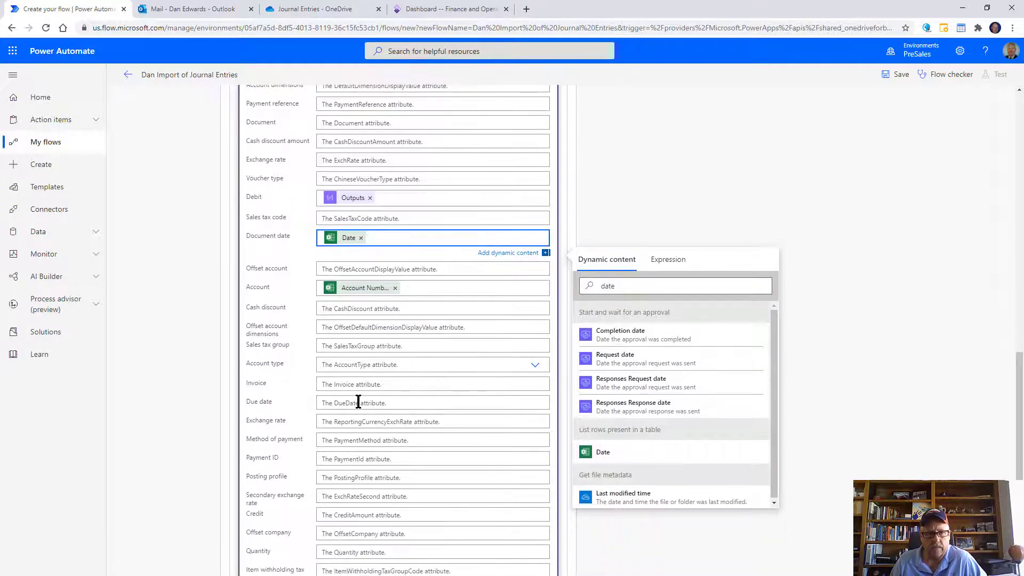
pyautogui.scroll(-1, 347, 434)
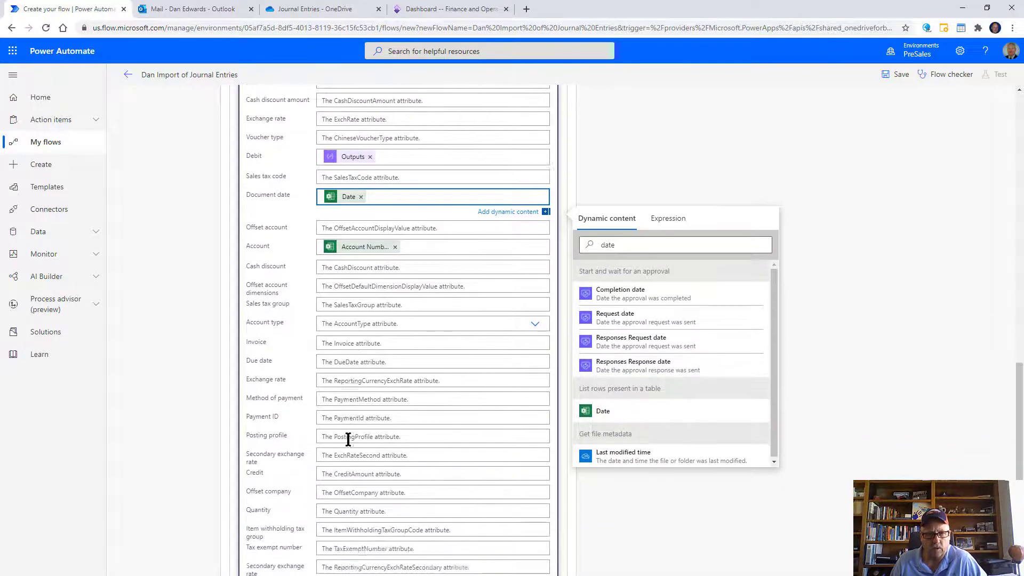
pyautogui.click(344, 464)
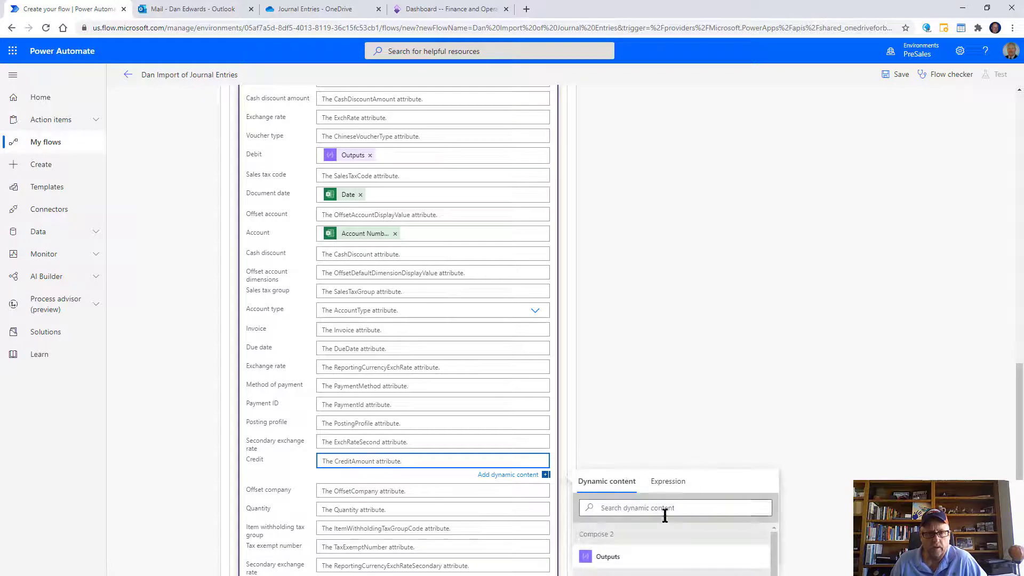
pyautogui.click(608, 556)
# Step: Set the account type to Ledger and collapse the Create record 2 card
pyautogui.scroll(-4, 564, 459)
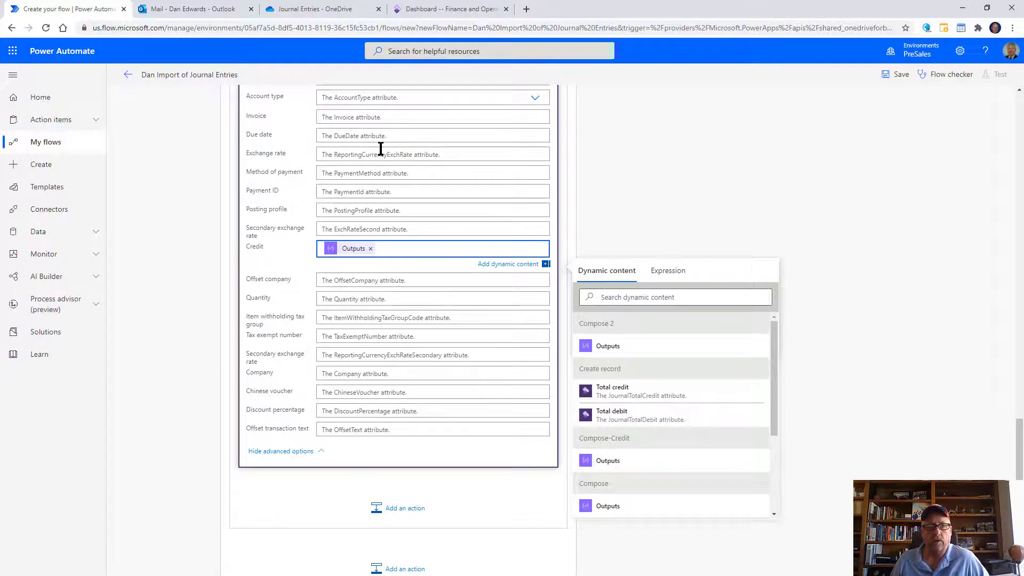
pyautogui.scroll(1, 438, 170)
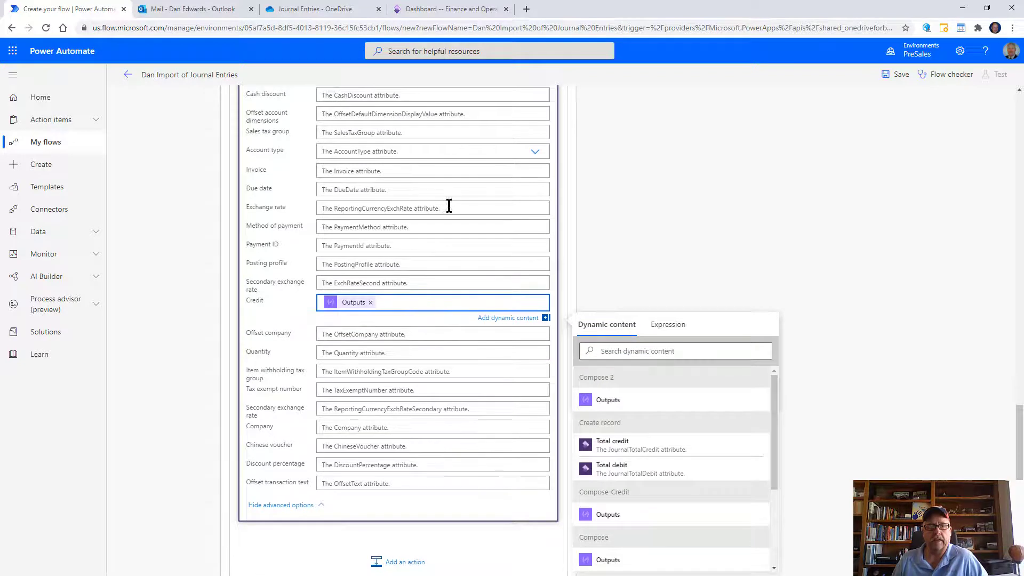
pyautogui.scroll(3, 449, 206)
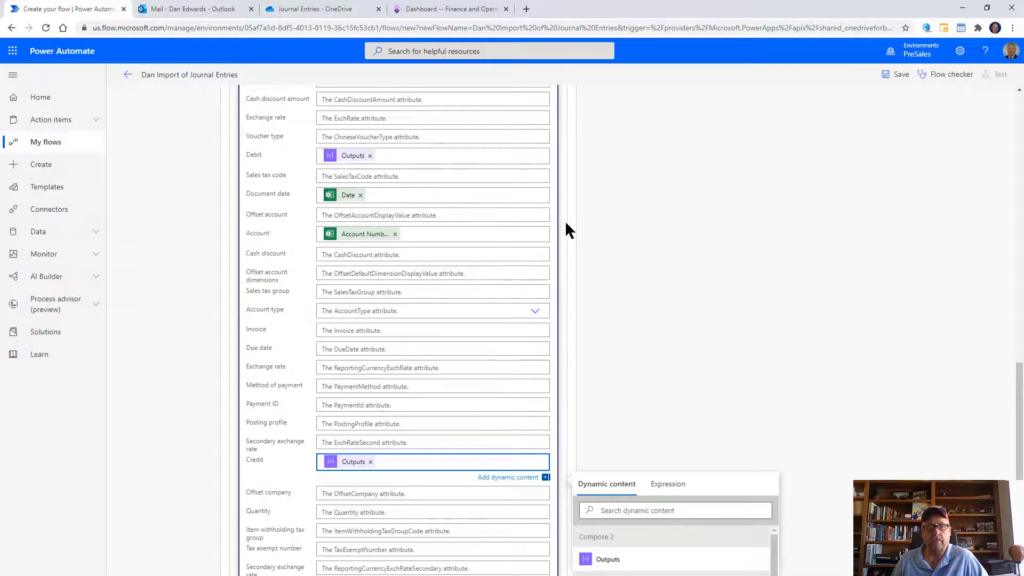
pyautogui.click(534, 314)
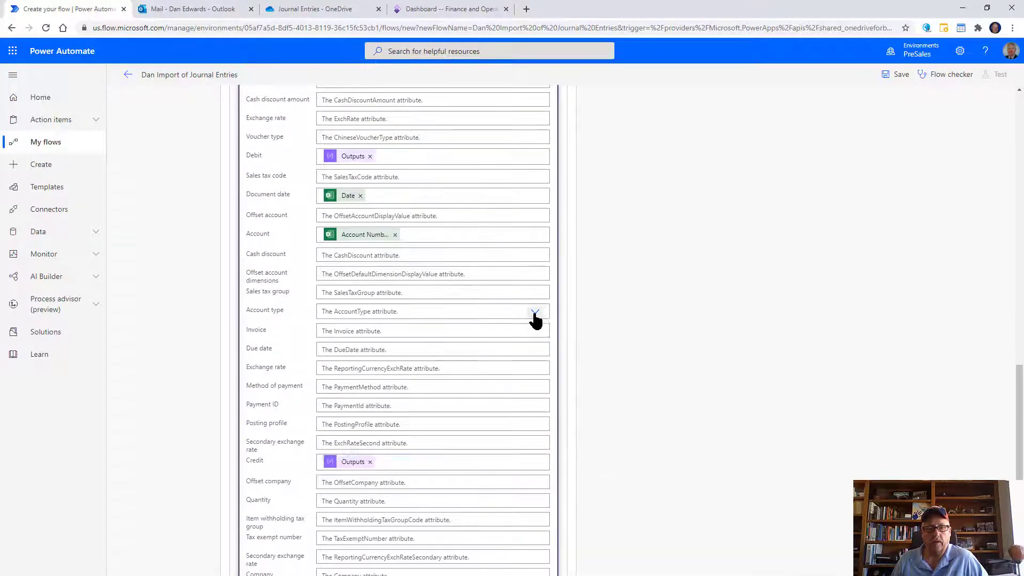
pyautogui.click(418, 327)
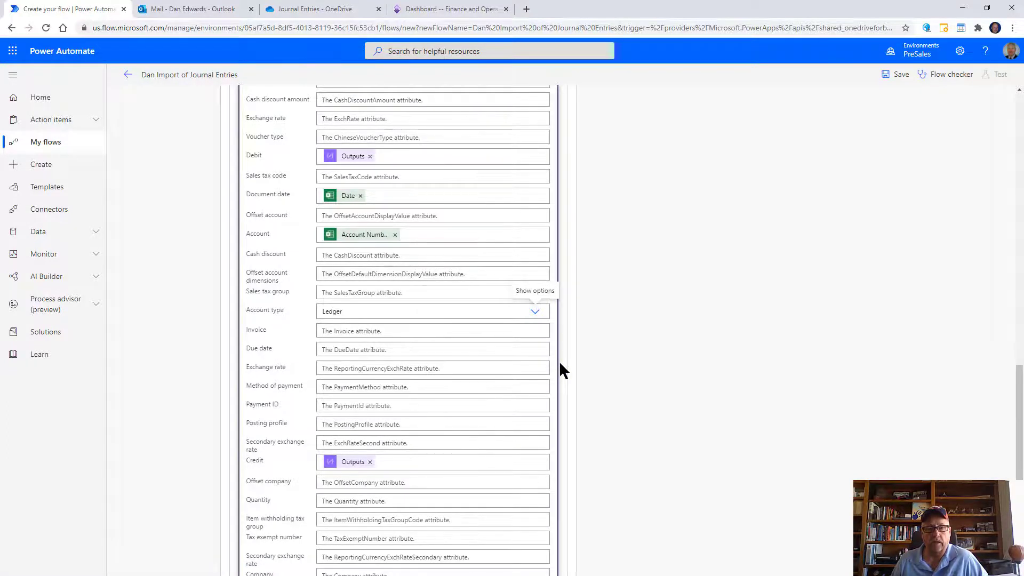
pyautogui.scroll(-5, 560, 363)
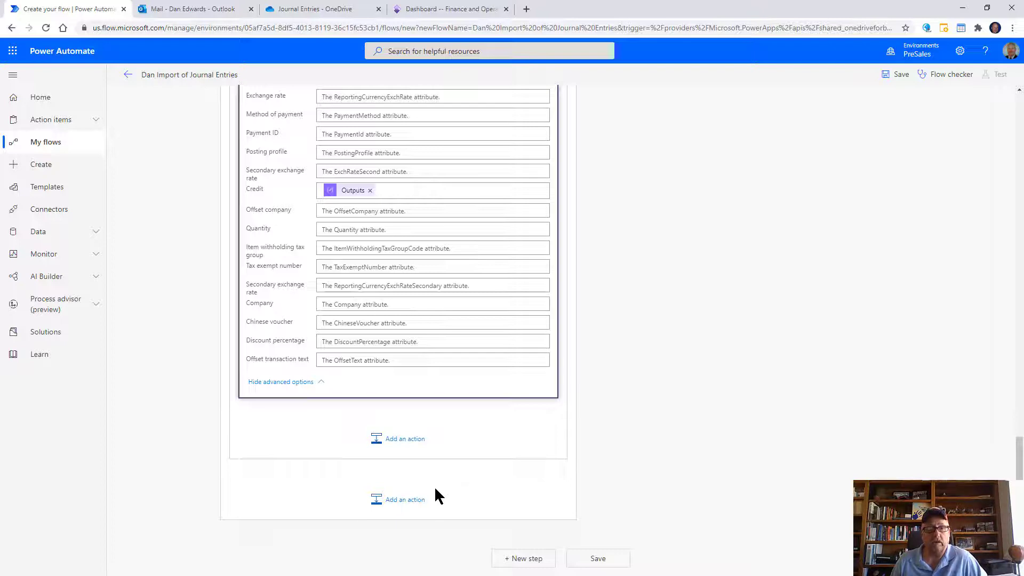
pyautogui.scroll(15, 425, 493)
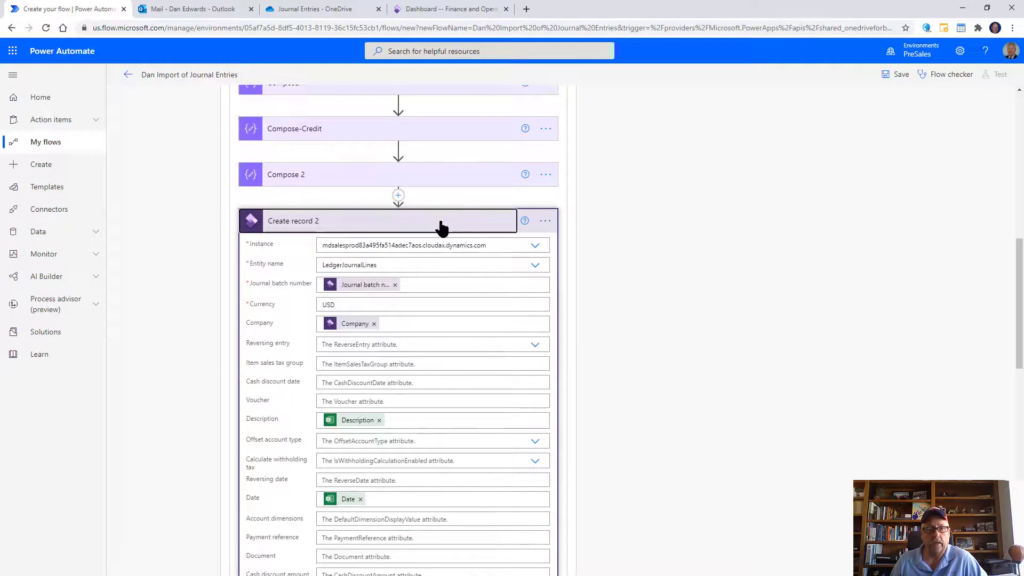
pyautogui.click(505, 224)
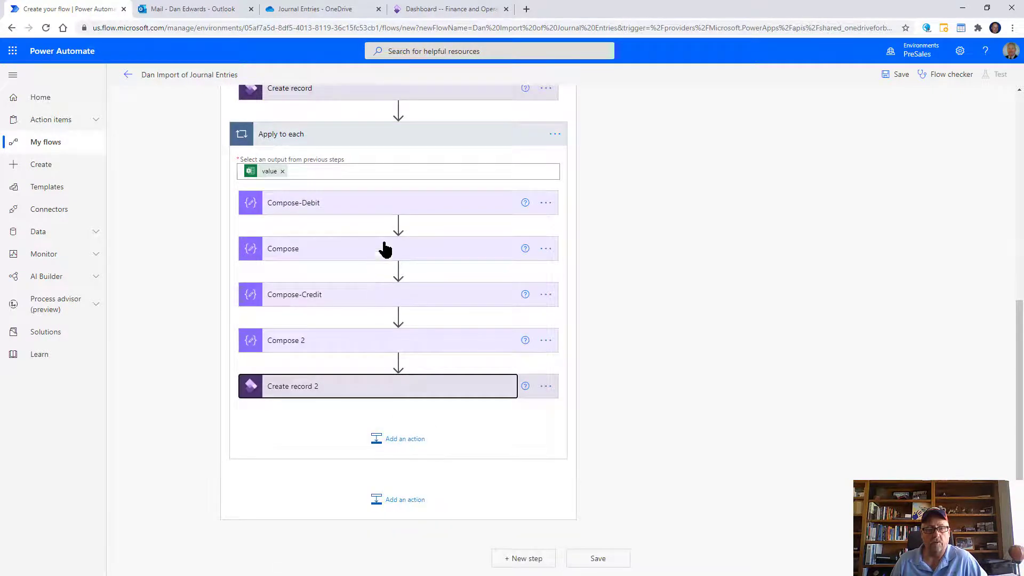
# Step: Collapse the Apply to each loop and start a new action below it
pyautogui.click(389, 133)
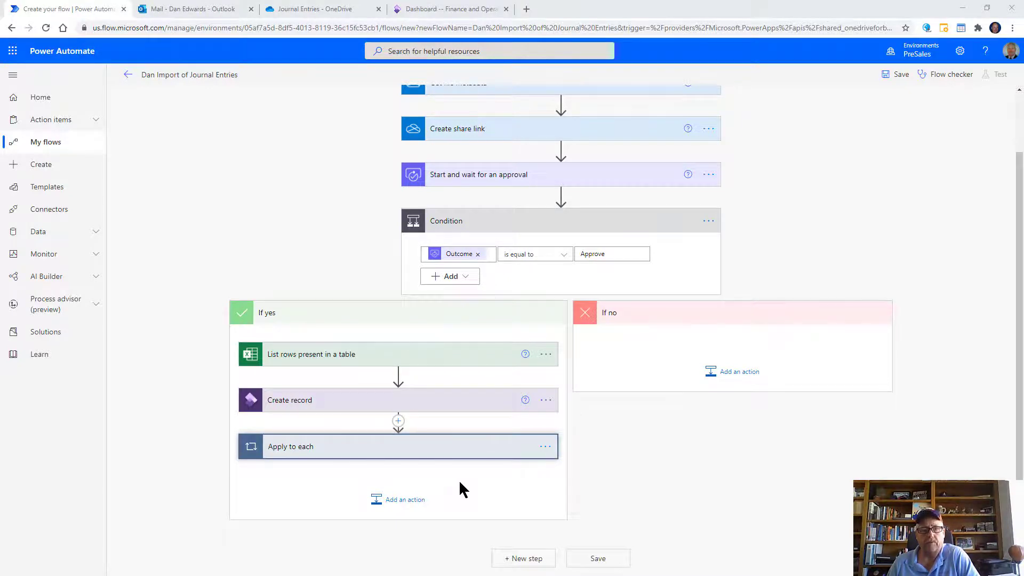
pyautogui.click(408, 503)
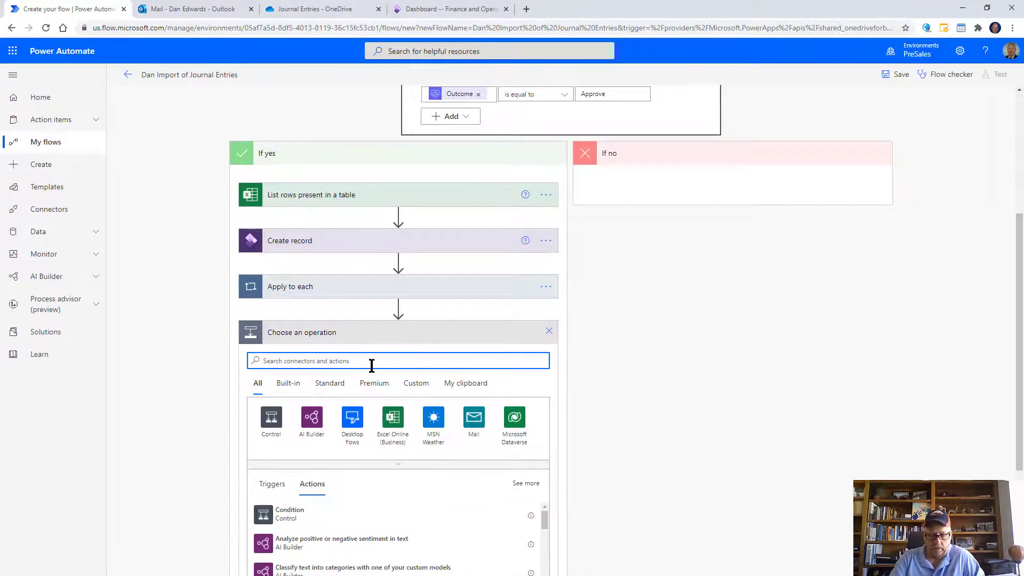
# Step: Add a OneDrive for Business Create file action targeting /Journal Entries/Imported
pyautogui.write('onedrive')
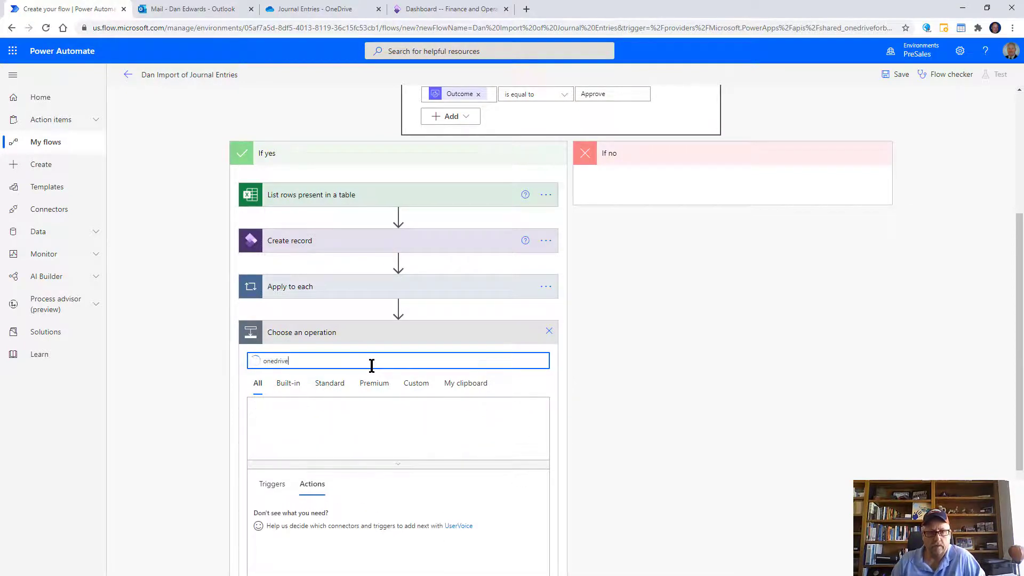
pyautogui.scroll(-2, 363, 495)
pyautogui.scroll(-1, 362, 494)
pyautogui.scroll(4, 555, 503)
pyautogui.scroll(-4, 583, 498)
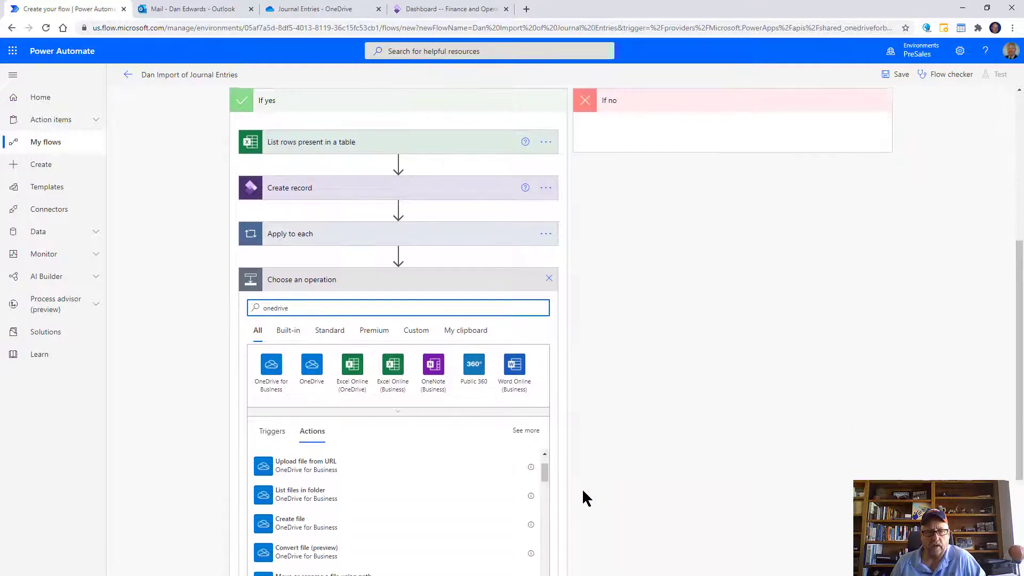
pyautogui.click(274, 376)
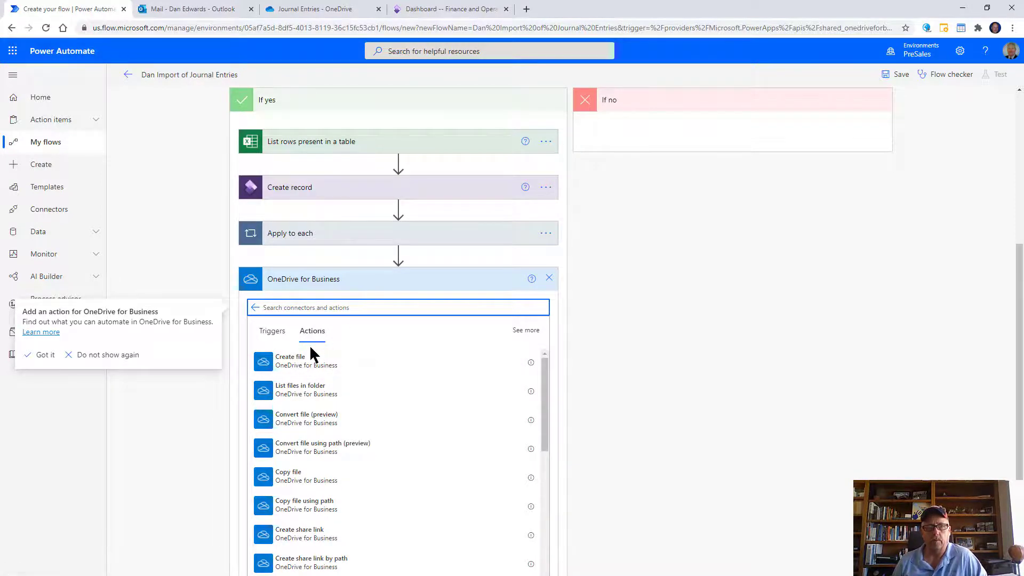
pyautogui.click(329, 368)
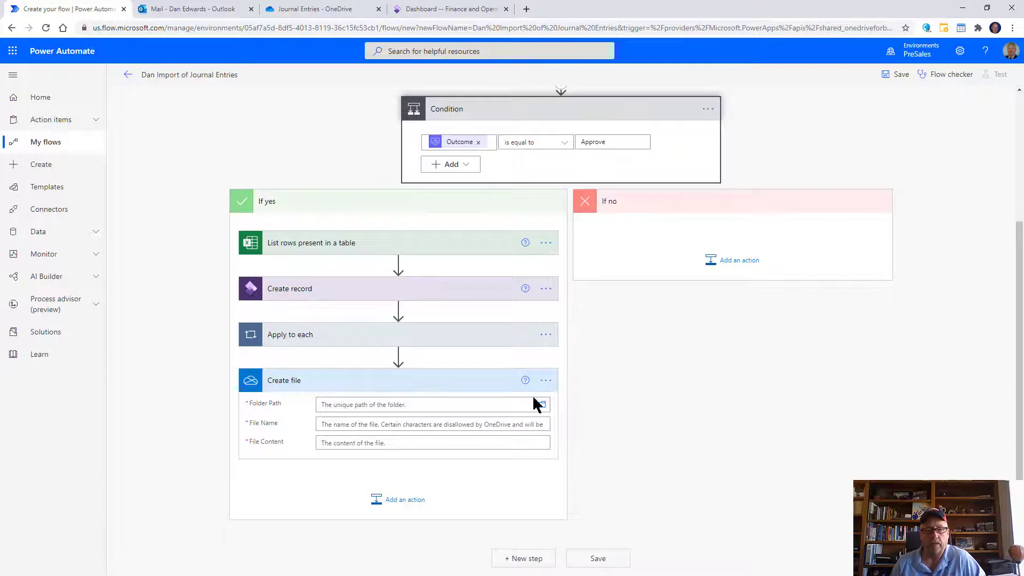
pyautogui.click(541, 405)
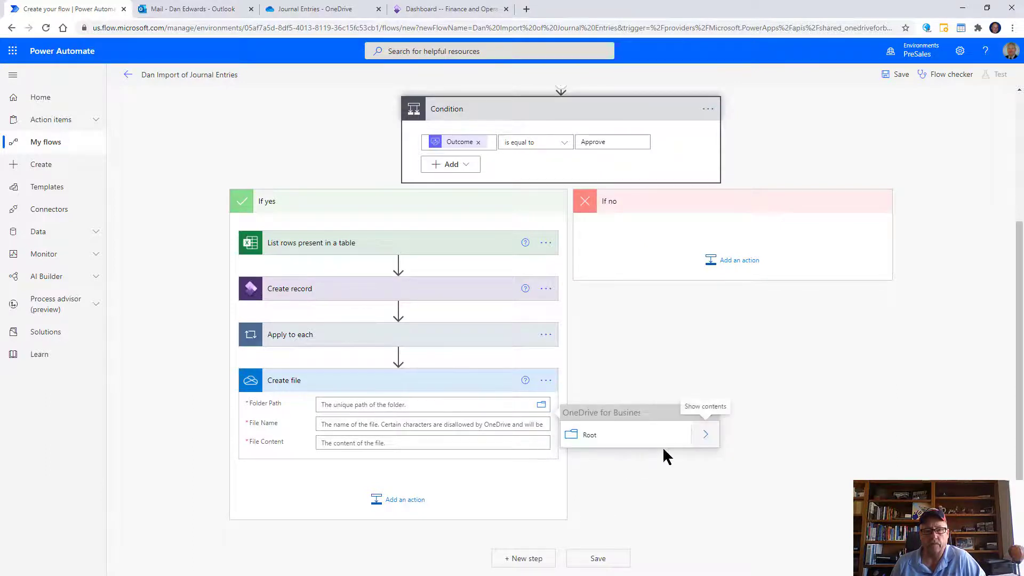
pyautogui.click(705, 435)
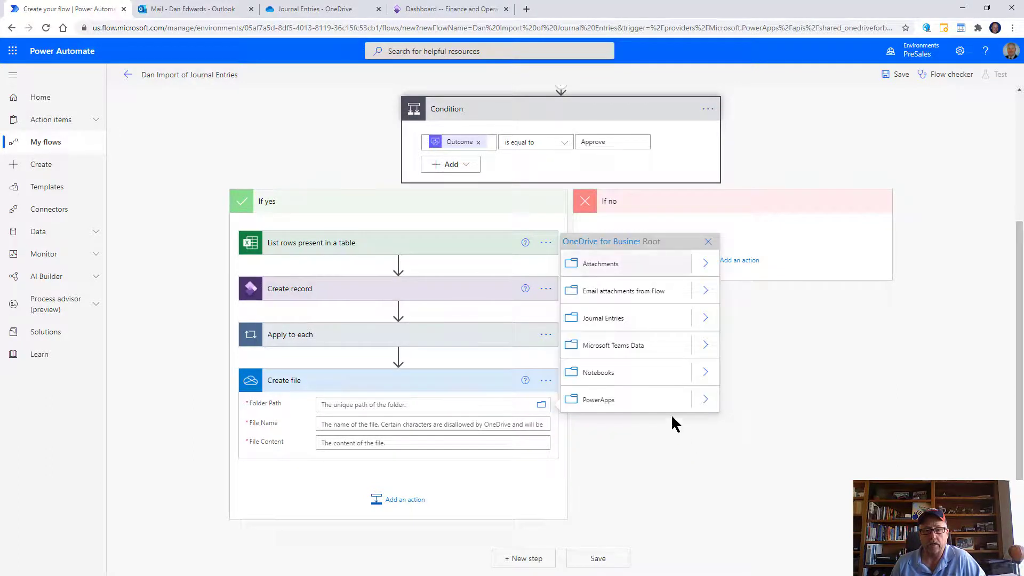
pyautogui.click(705, 318)
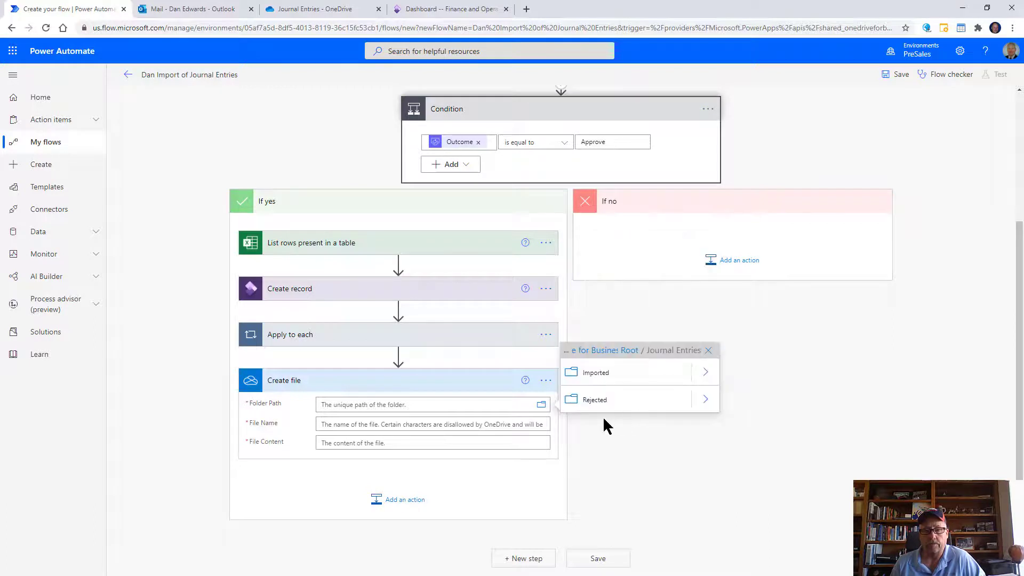
pyautogui.click(650, 381)
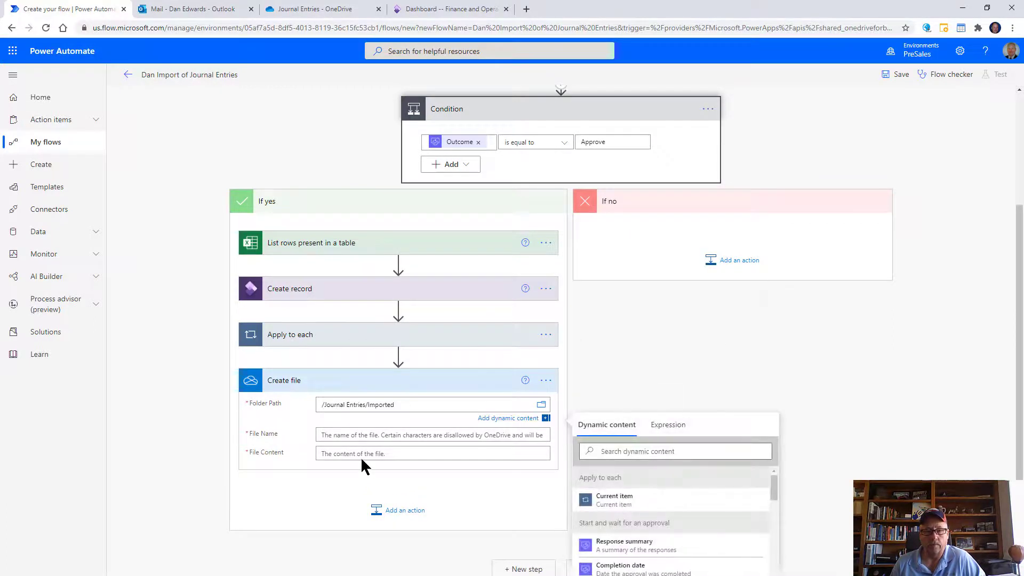
# Step: Build the File Name from Last modified by, Last modified time and File name
pyautogui.click(349, 436)
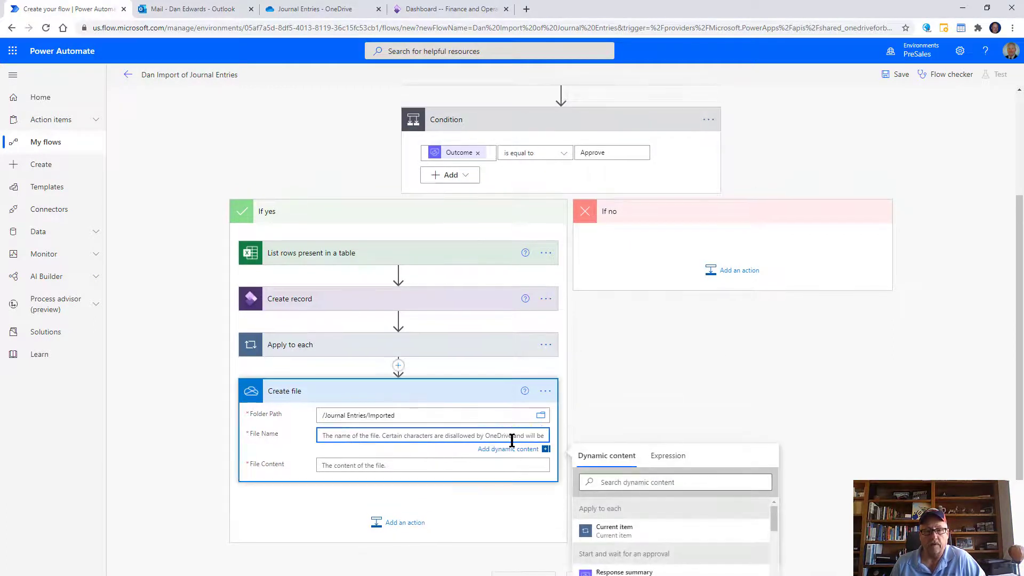
pyautogui.click(626, 481)
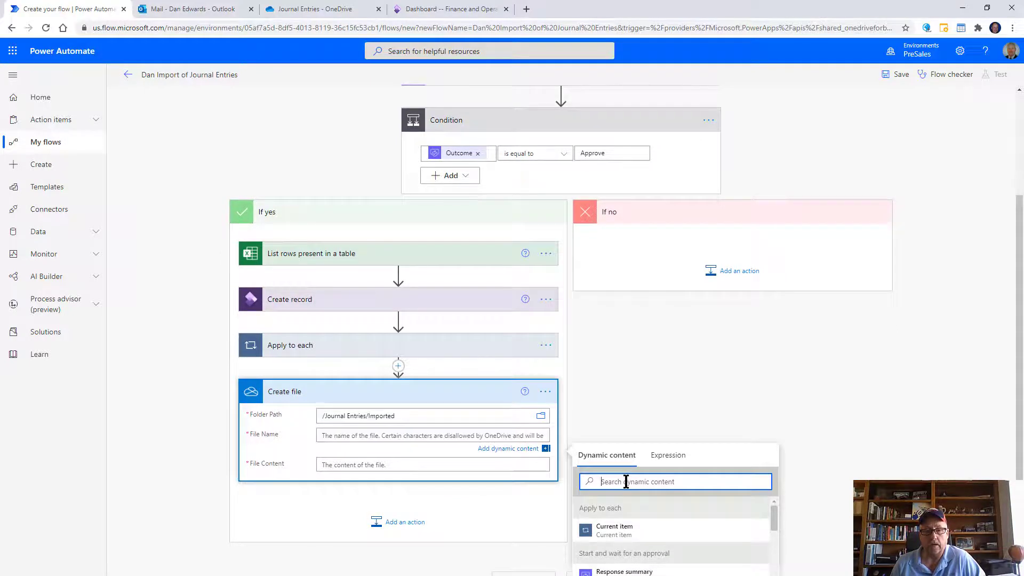
pyautogui.write('las')
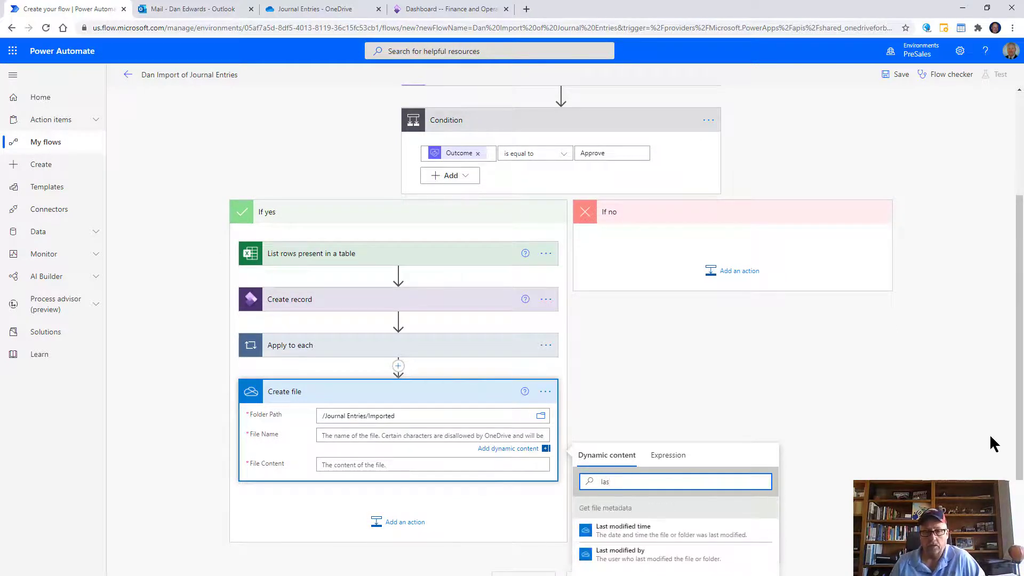
pyautogui.scroll(-2, 839, 396)
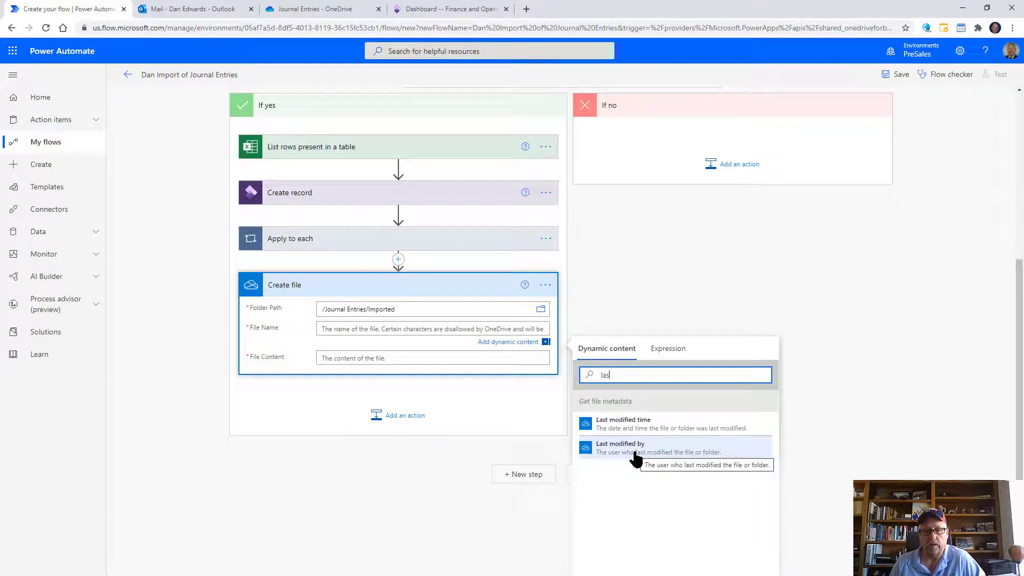
pyautogui.click(634, 453)
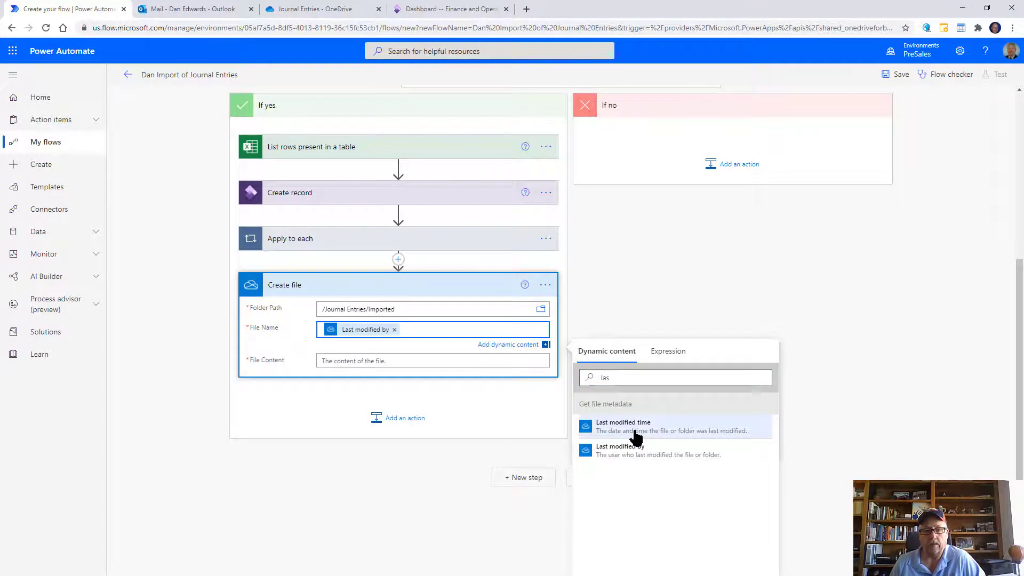
pyautogui.click(636, 438)
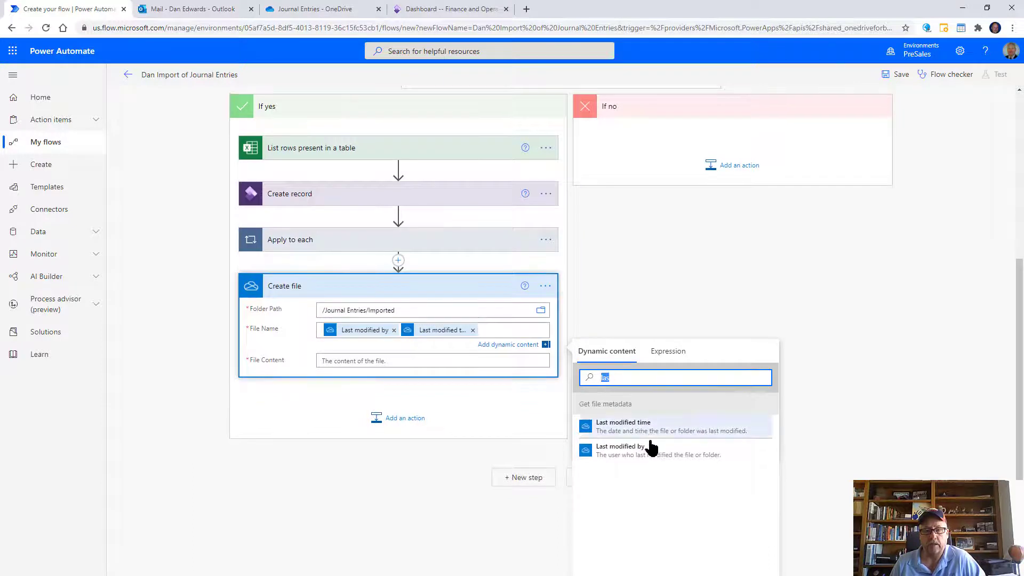
pyautogui.write('file')
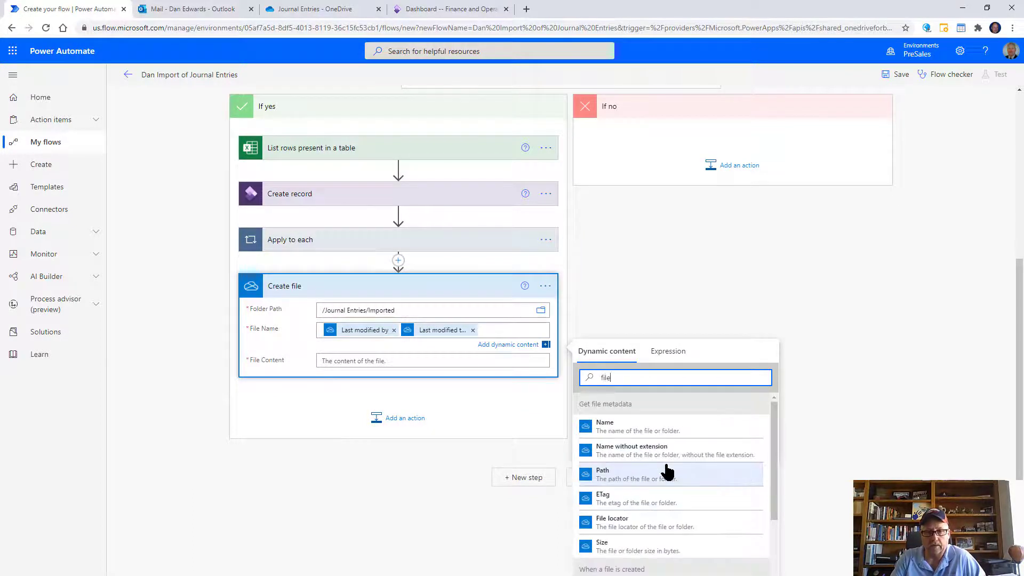
pyautogui.scroll(-1, 688, 476)
pyautogui.scroll(-1, 690, 481)
pyautogui.click(651, 511)
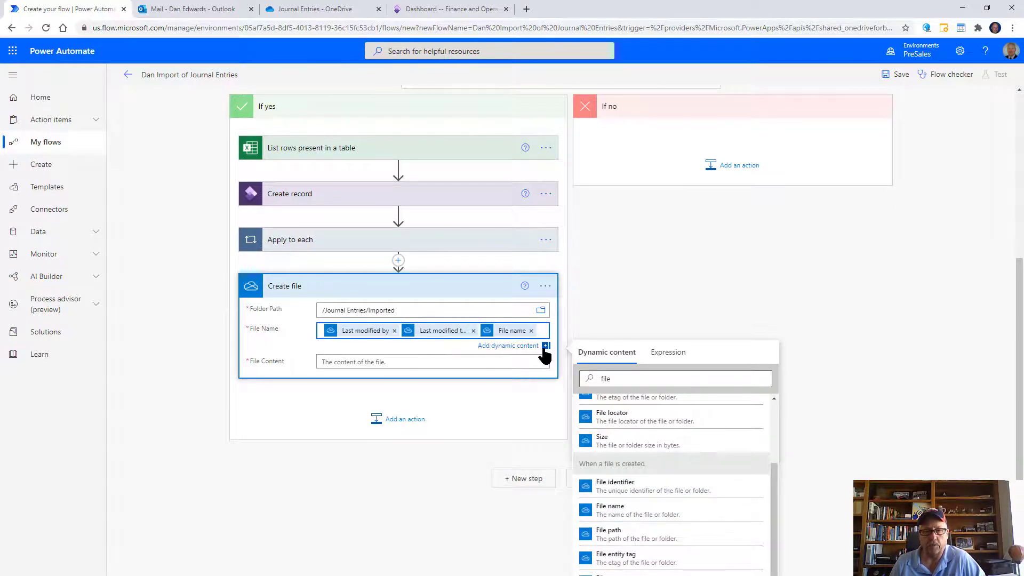
# Step: Set File Content to the original file's File content
pyautogui.click(520, 363)
pyautogui.click(632, 407)
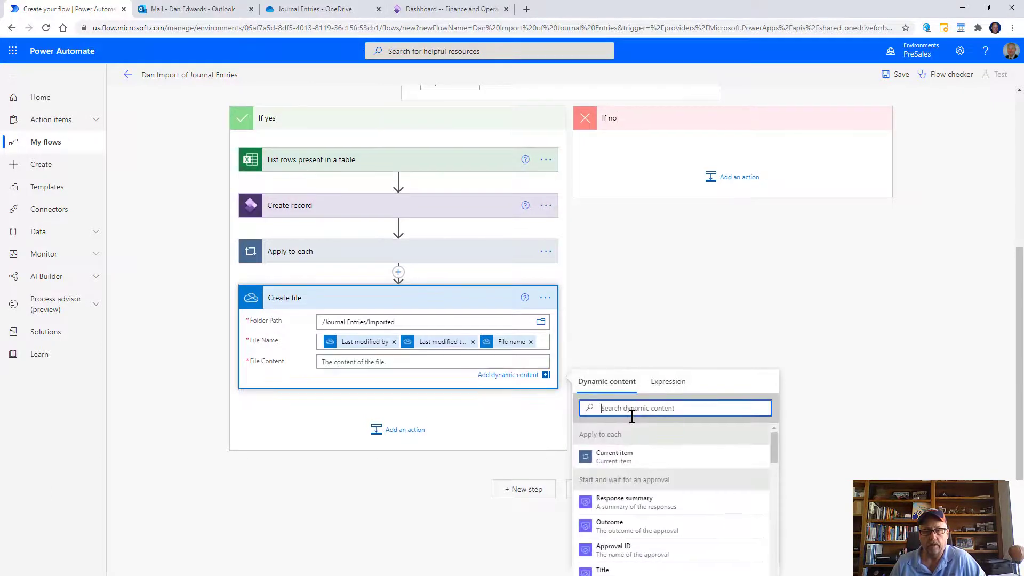
pyautogui.write('file co')
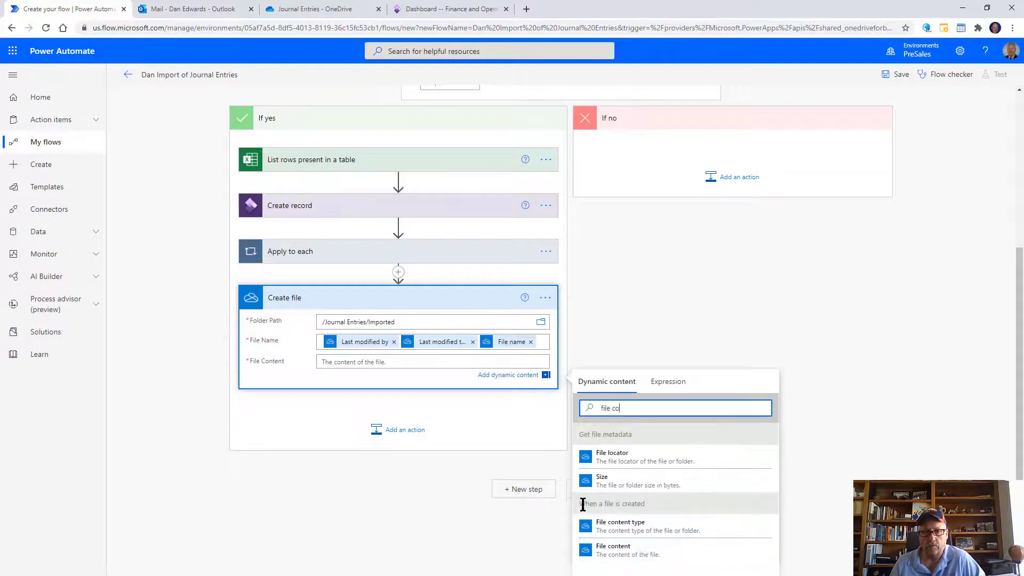
pyautogui.click(642, 564)
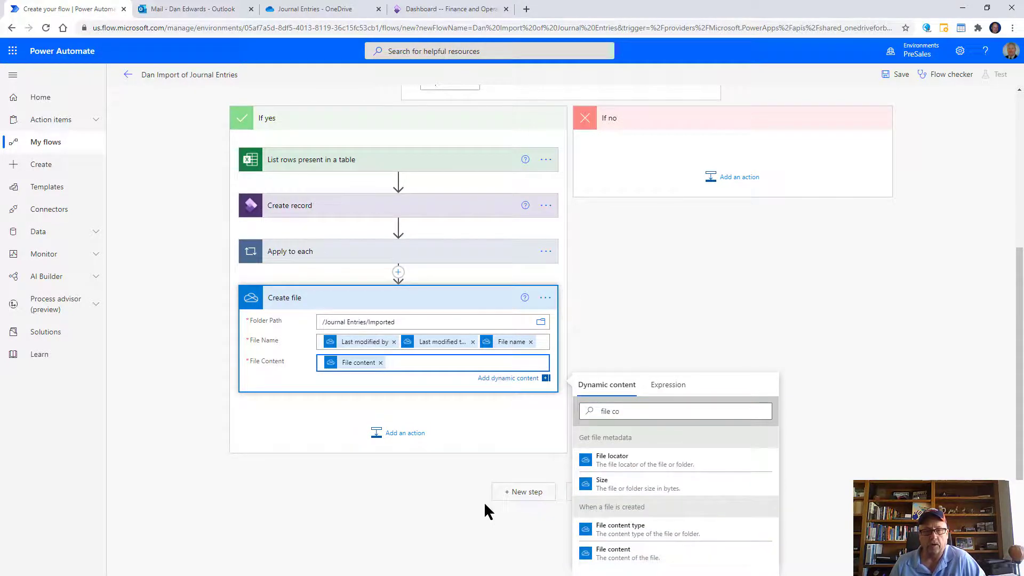
pyautogui.click(411, 444)
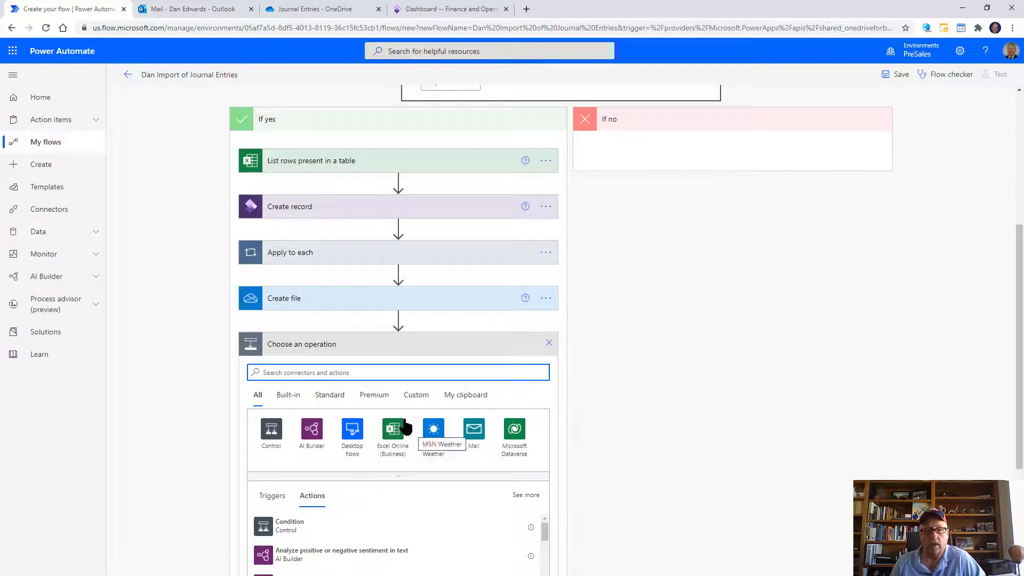
# Step: Add a OneDrive Create share link for the created file's Id, with Edit type and Organization scope
pyautogui.write('onedrive')
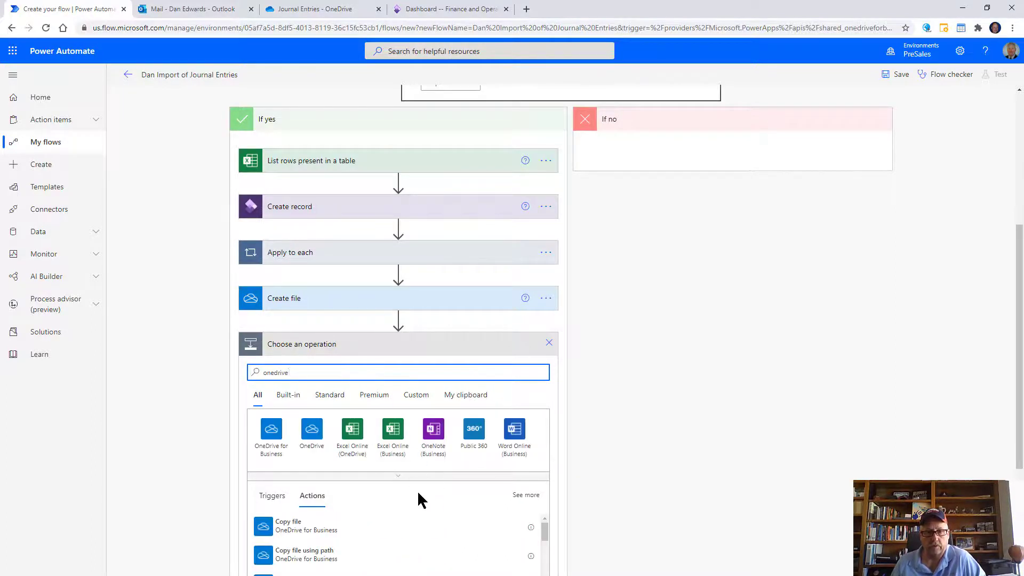
pyautogui.scroll(-3, 418, 491)
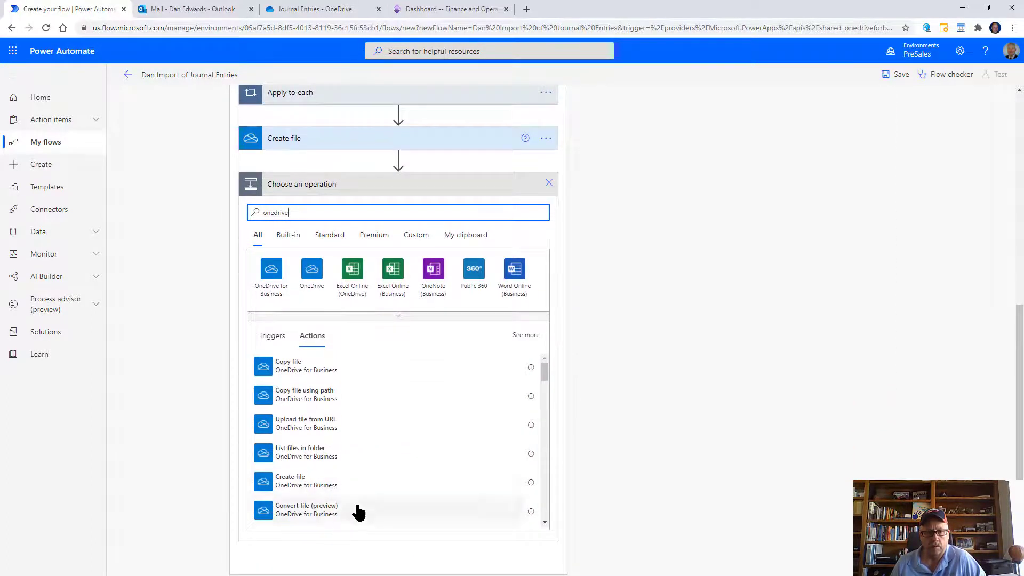
pyautogui.scroll(-1, 368, 451)
pyautogui.scroll(-3, 374, 454)
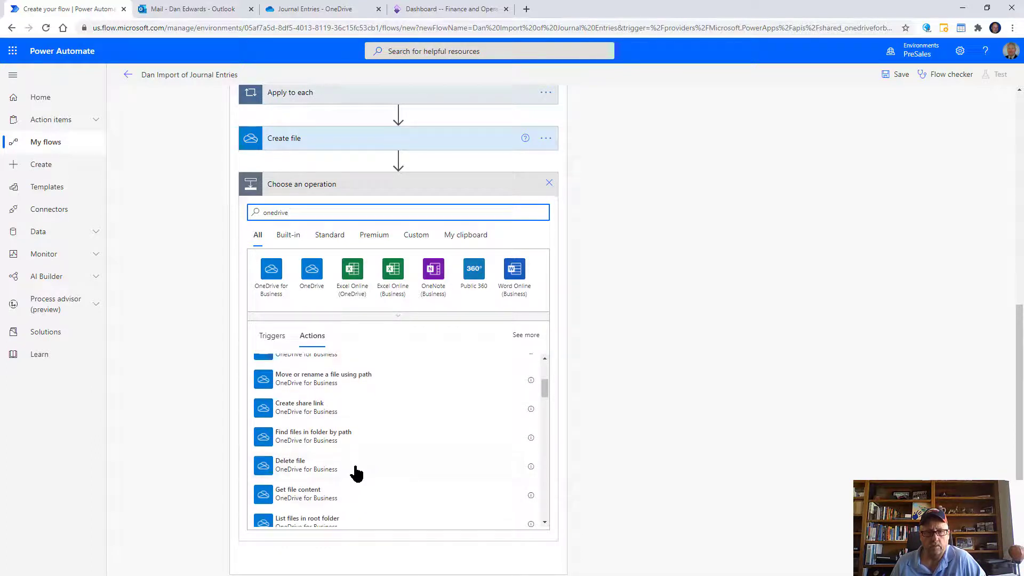
pyautogui.click(330, 416)
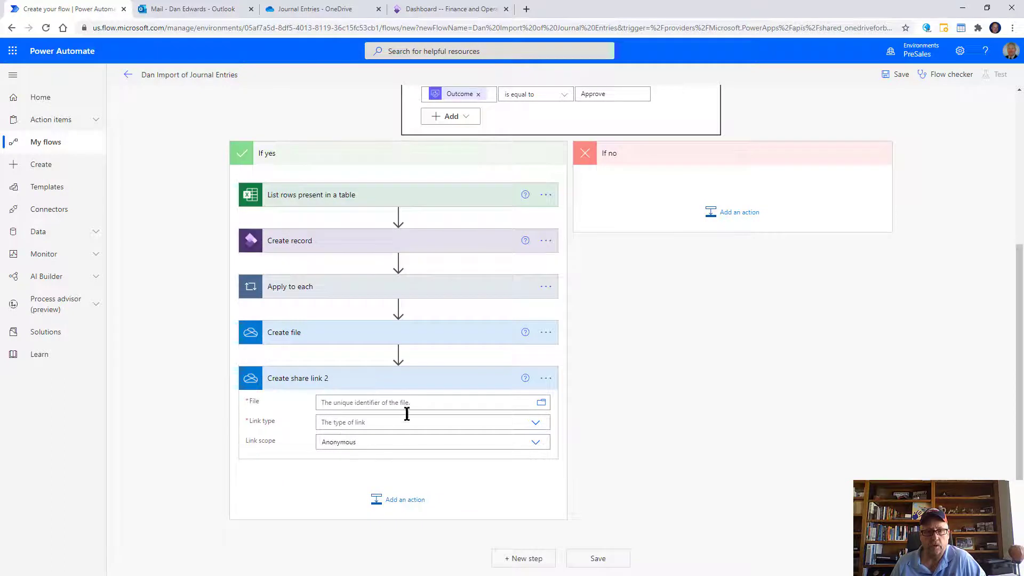
pyautogui.click(422, 405)
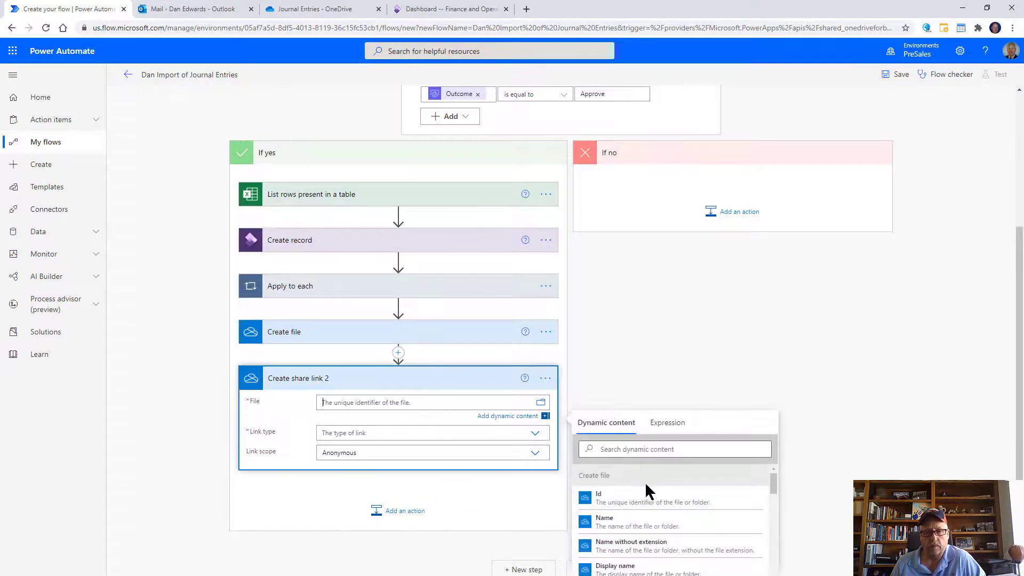
pyautogui.click(623, 501)
pyautogui.click(388, 434)
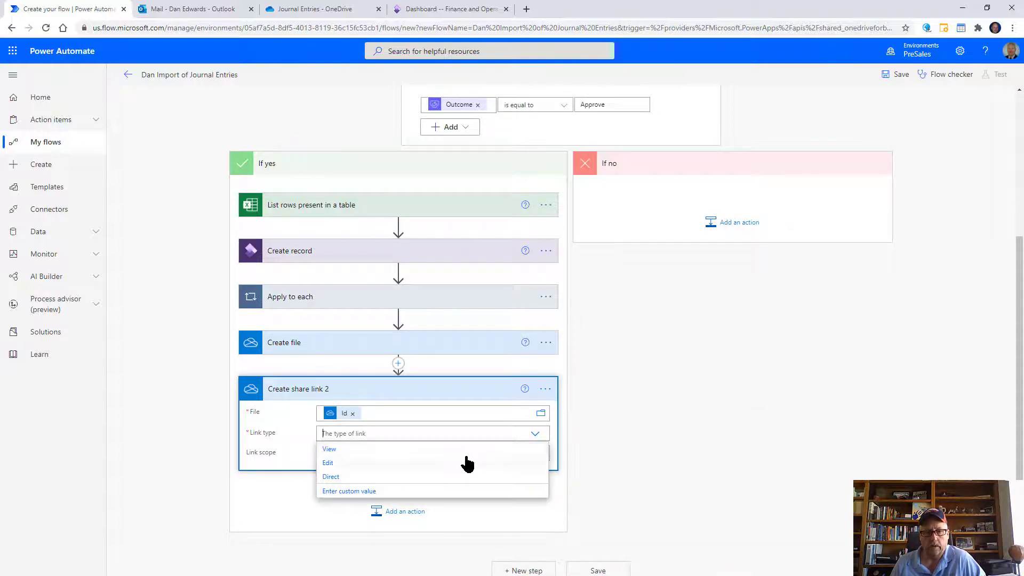
pyautogui.click(376, 470)
pyautogui.click(389, 453)
pyautogui.click(363, 483)
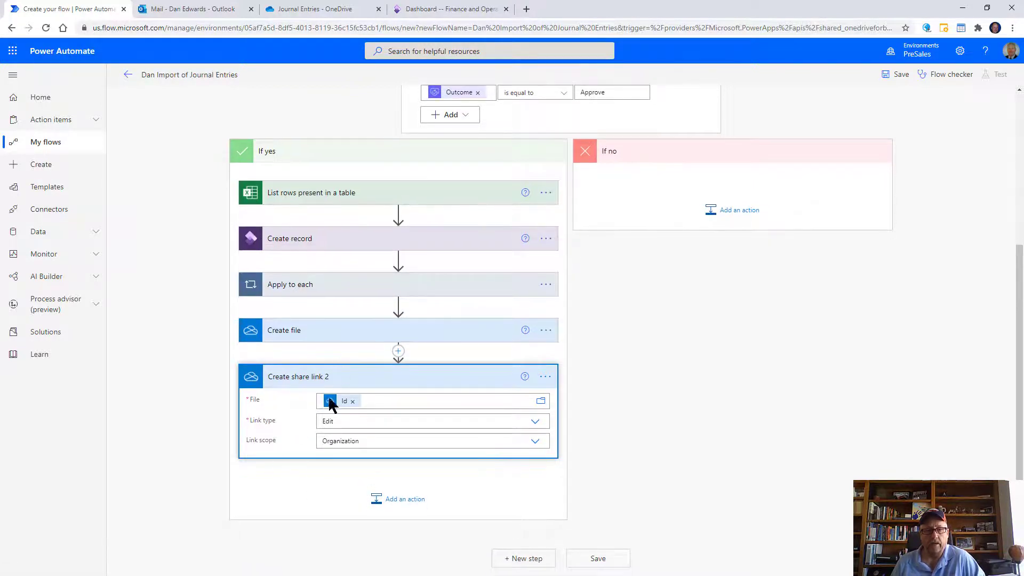
# Step: Add a Search for users (V2) action after the share link
pyautogui.click(392, 503)
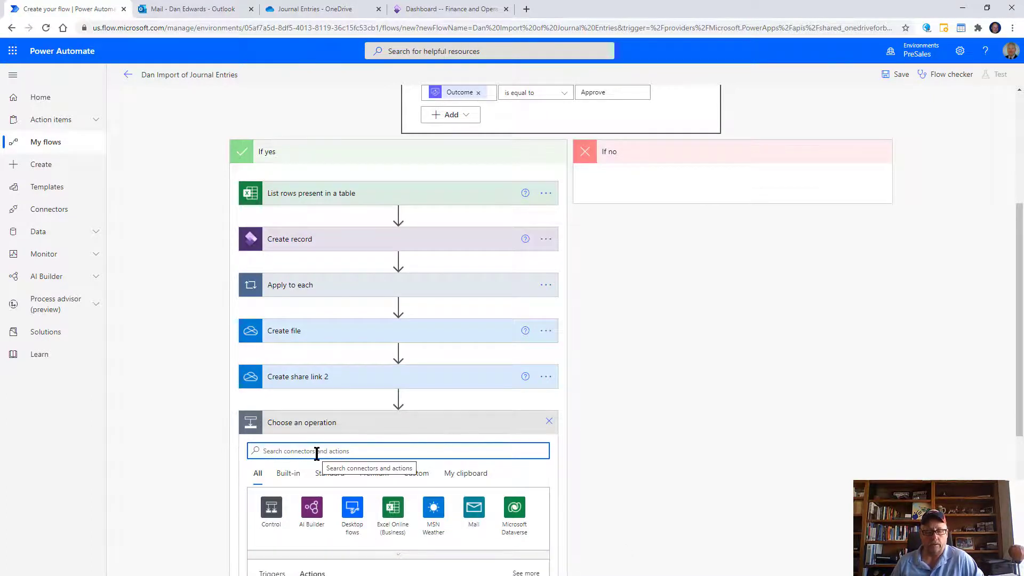
pyautogui.write('user')
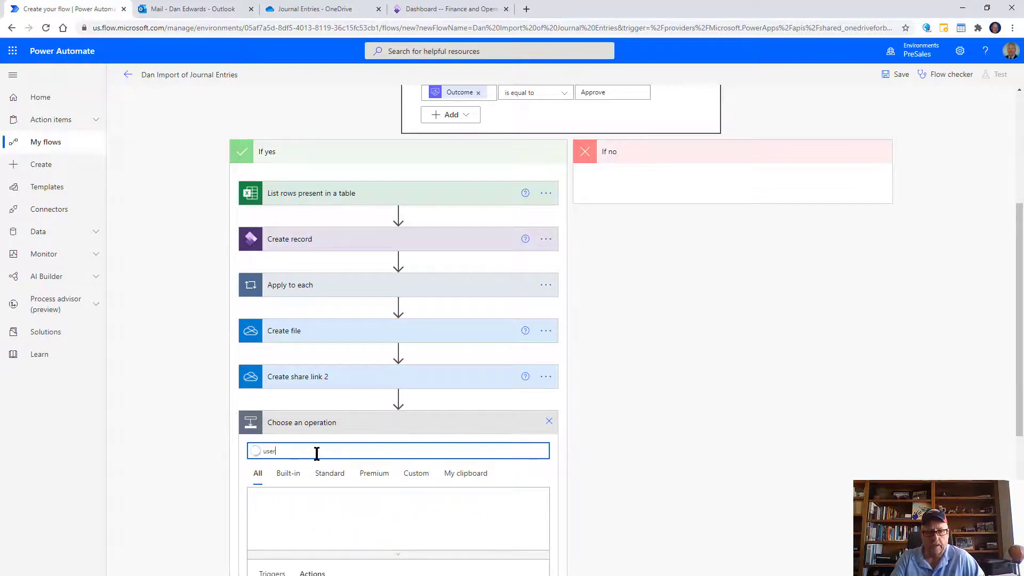
pyautogui.scroll(-2, 480, 496)
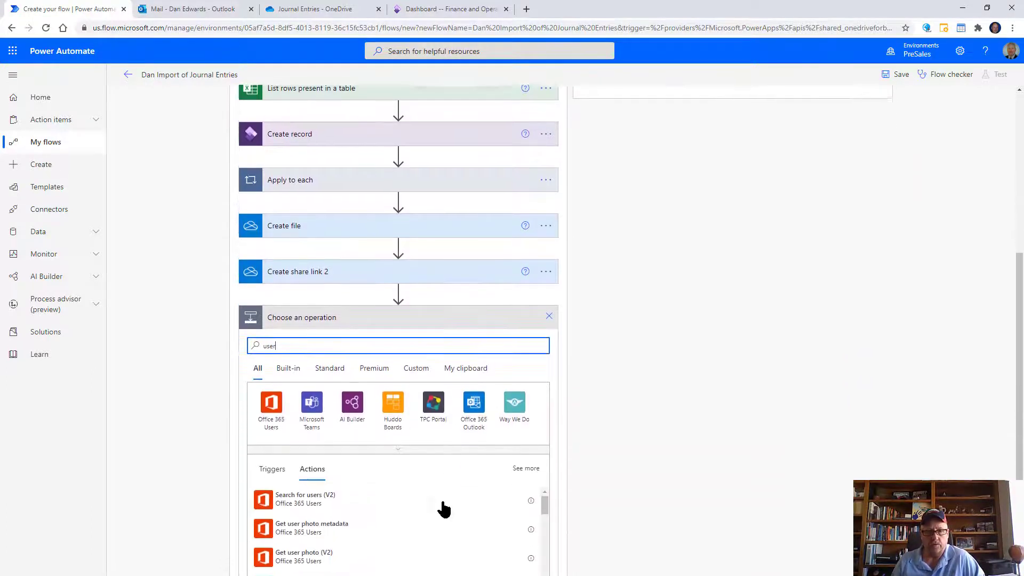
pyautogui.scroll(-1, 358, 512)
pyautogui.scroll(1, 358, 512)
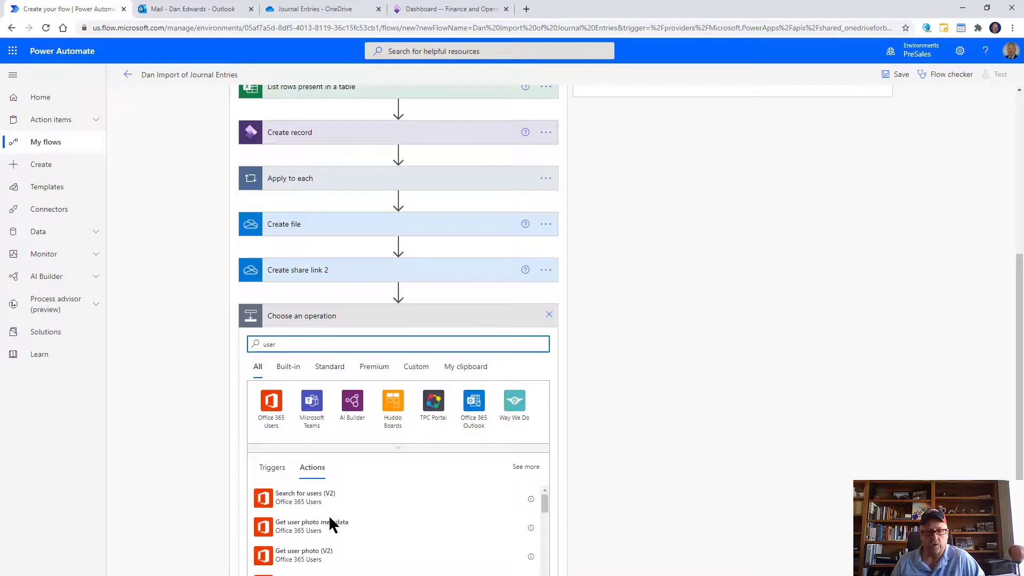
pyautogui.click(300, 502)
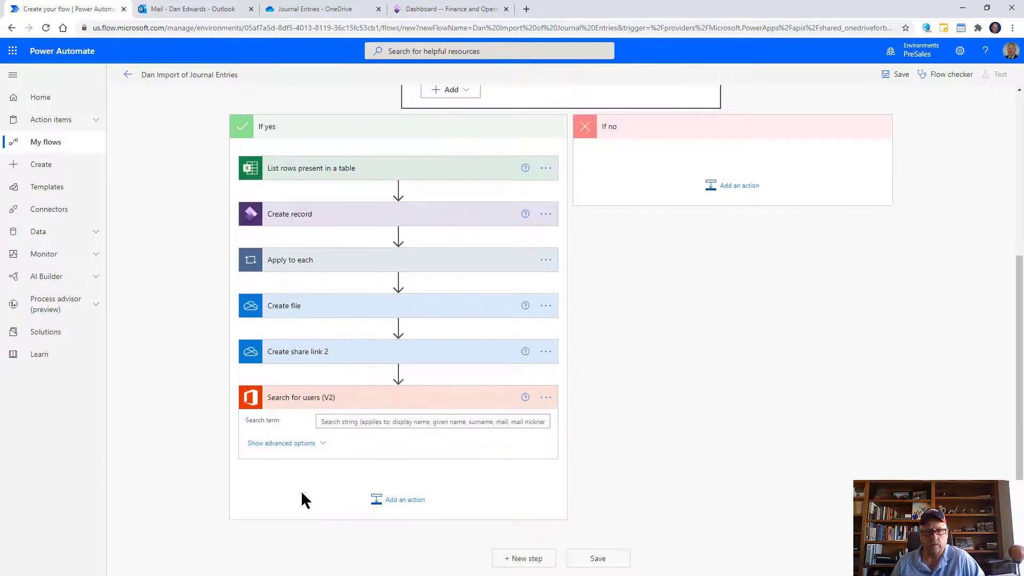
# Step: Set the Search term to Last modified by from Get file metadata
pyautogui.click(384, 424)
pyautogui.click(617, 468)
pyautogui.write('last')
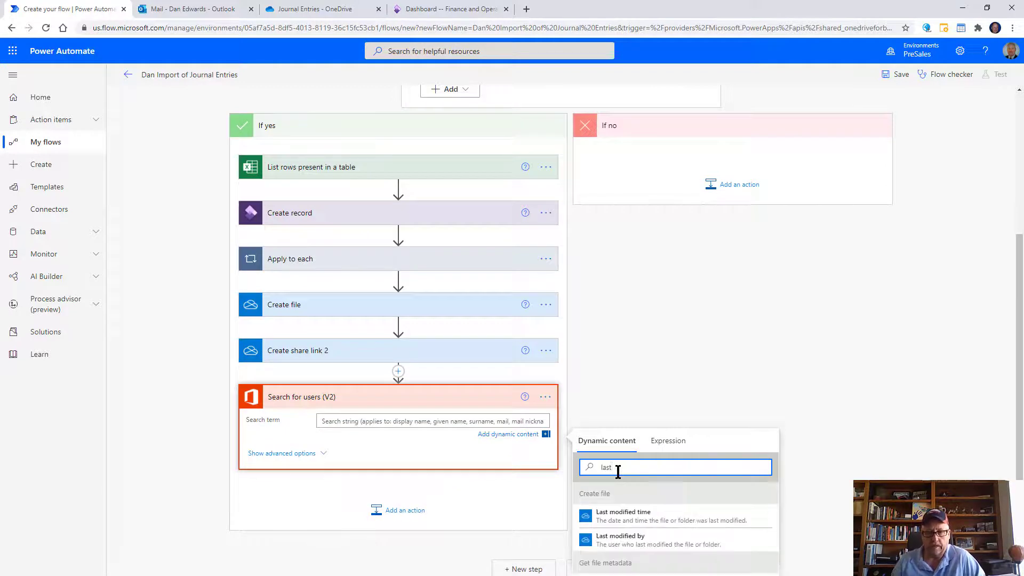
pyautogui.scroll(-2, 649, 490)
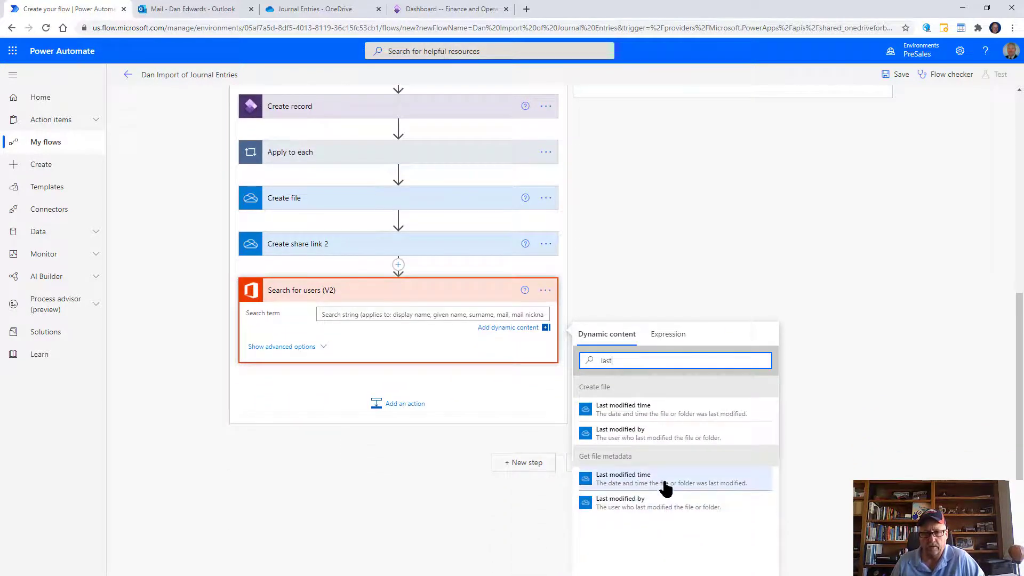
pyautogui.click(637, 508)
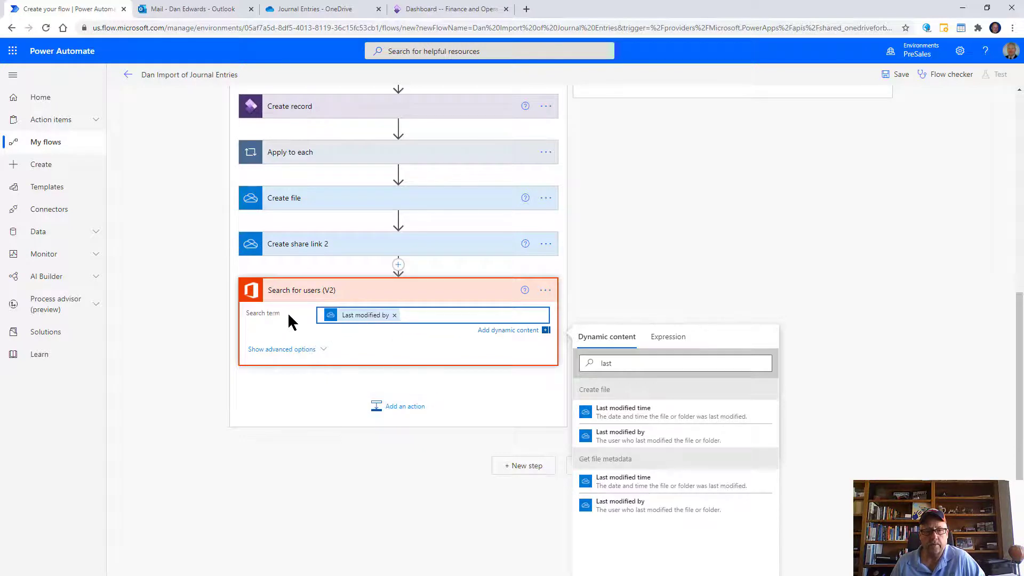
pyautogui.click(399, 415)
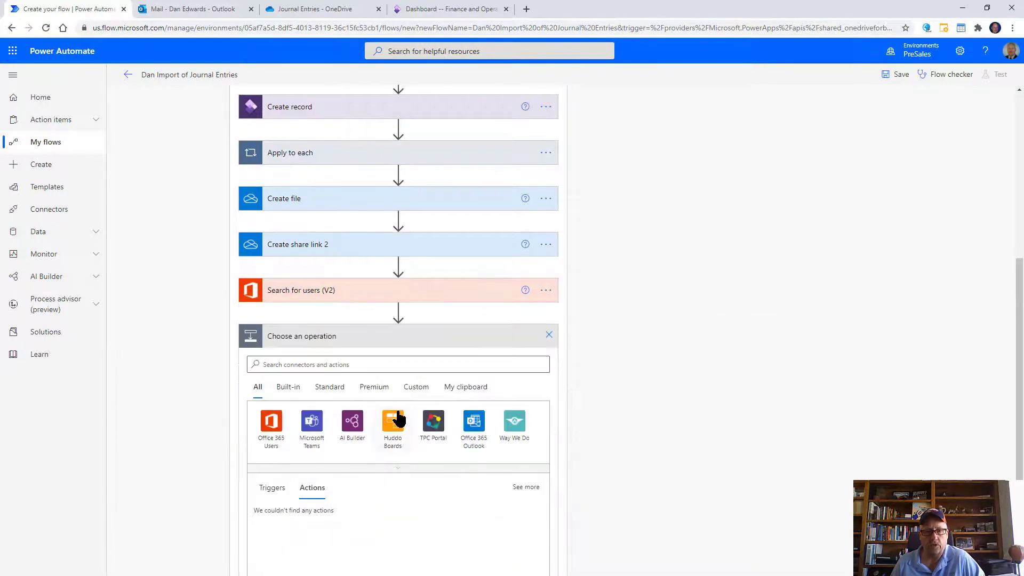
pyautogui.write('email')
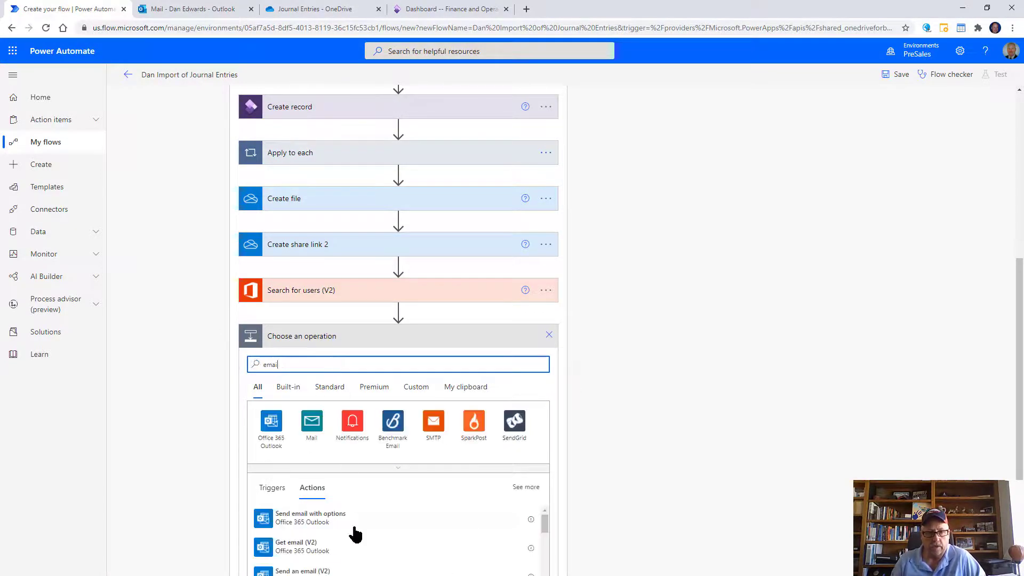
# Step: Add a Send an email (V2) action sent to the found user's Email, wrapped in Apply to each 2
pyautogui.scroll(-3, 594, 504)
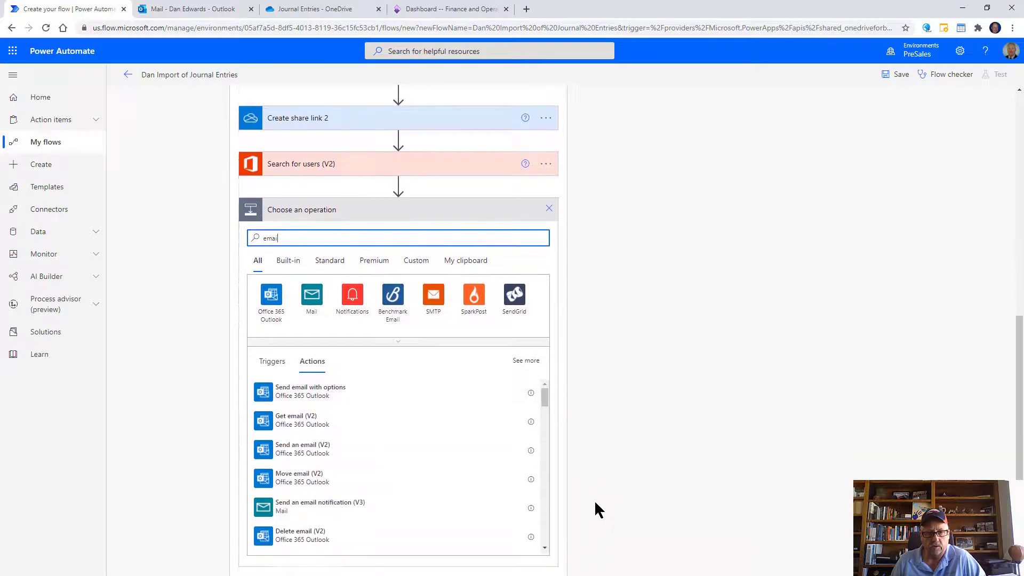
pyautogui.click(316, 423)
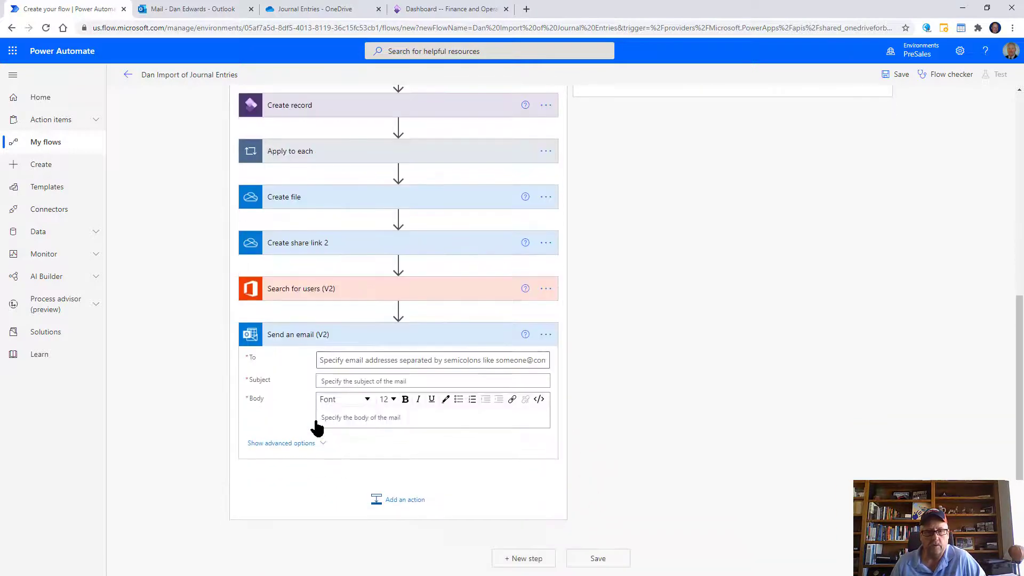
pyautogui.click(361, 360)
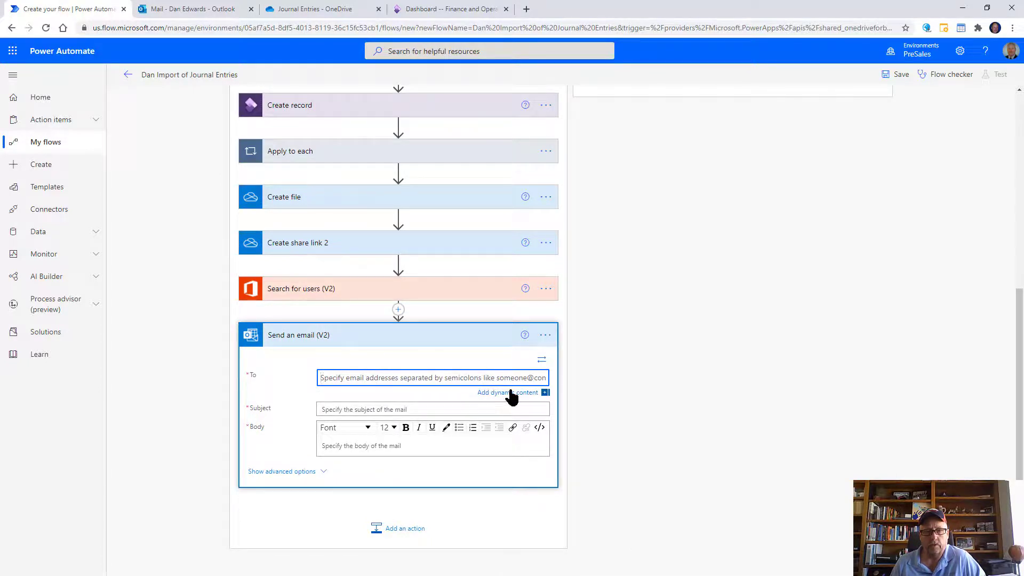
pyautogui.click(509, 392)
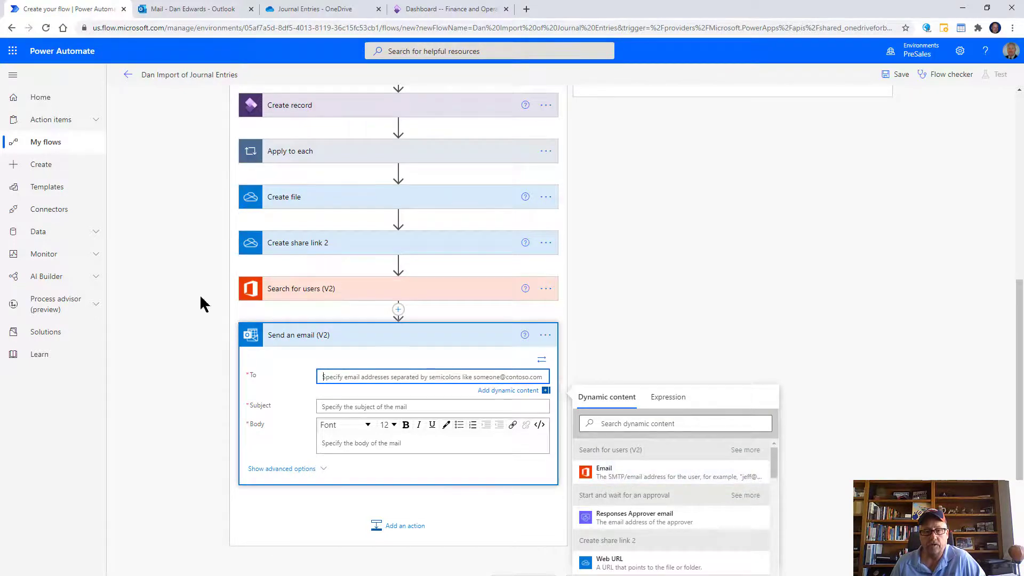
pyautogui.click(600, 472)
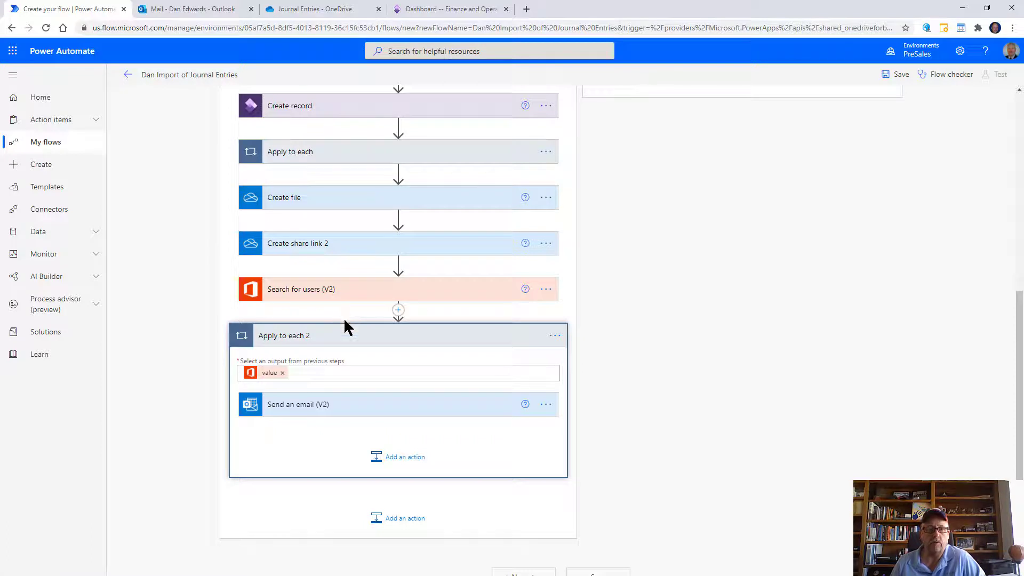
pyautogui.click(368, 411)
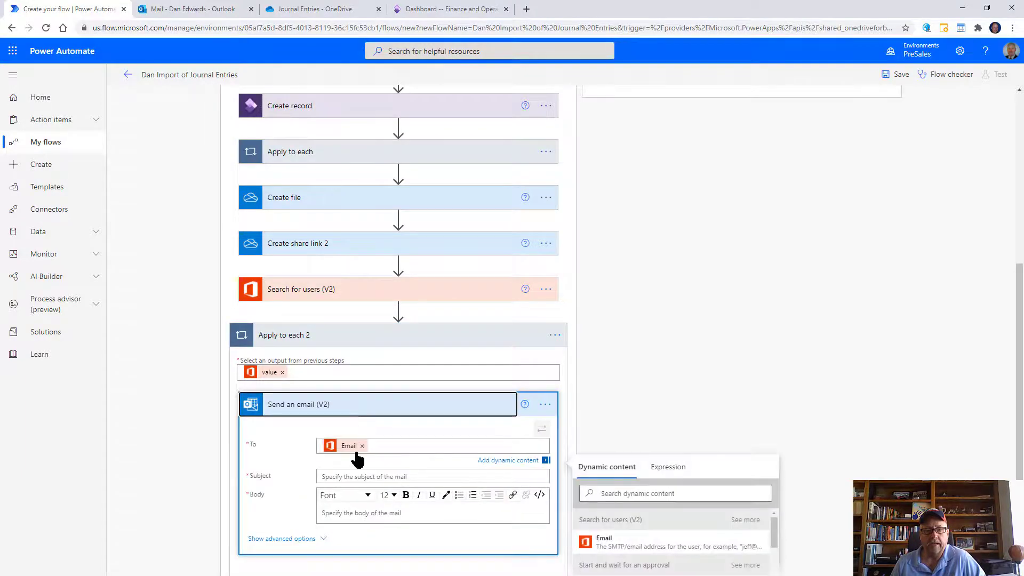
# Step: Give the email the subject 'Your spreadhseet has been approved and entered into D365' and start the body with 'Your'
pyautogui.click(371, 477)
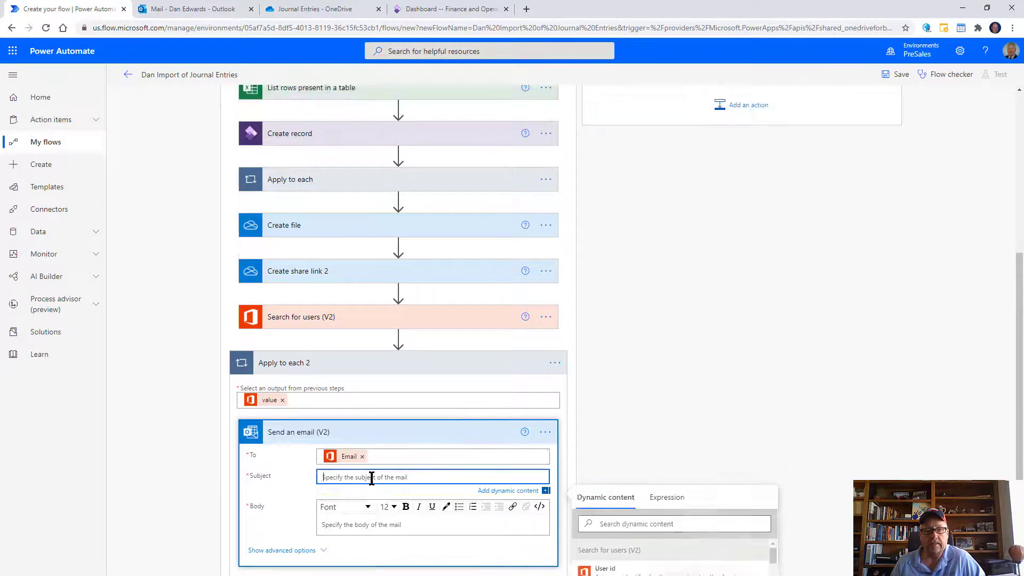
pyautogui.scroll(-3, 613, 454)
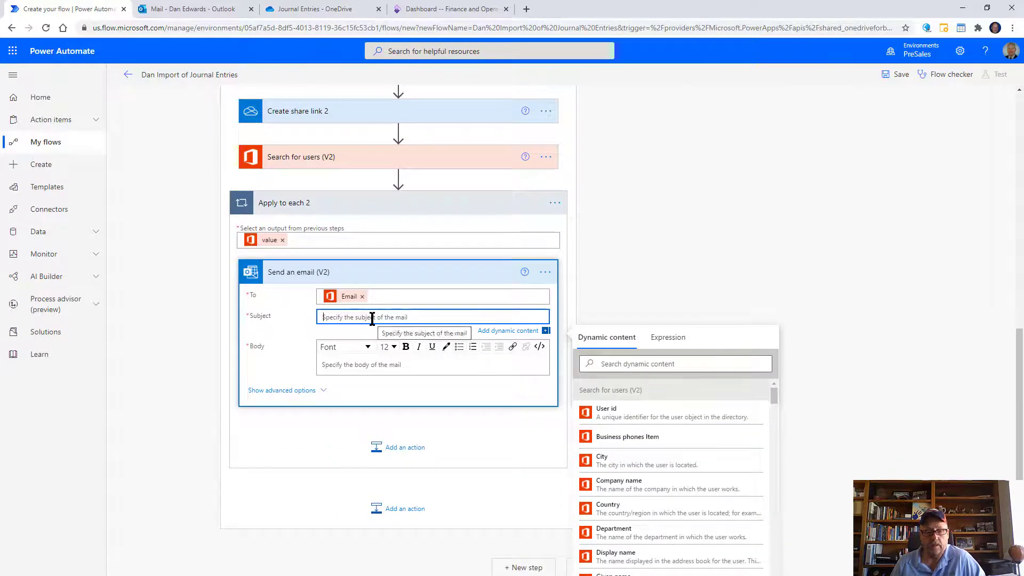
pyautogui.write('Your')
pyautogui.write(' sp')
pyautogui.write('readhs')
pyautogui.write('eet has been ap')
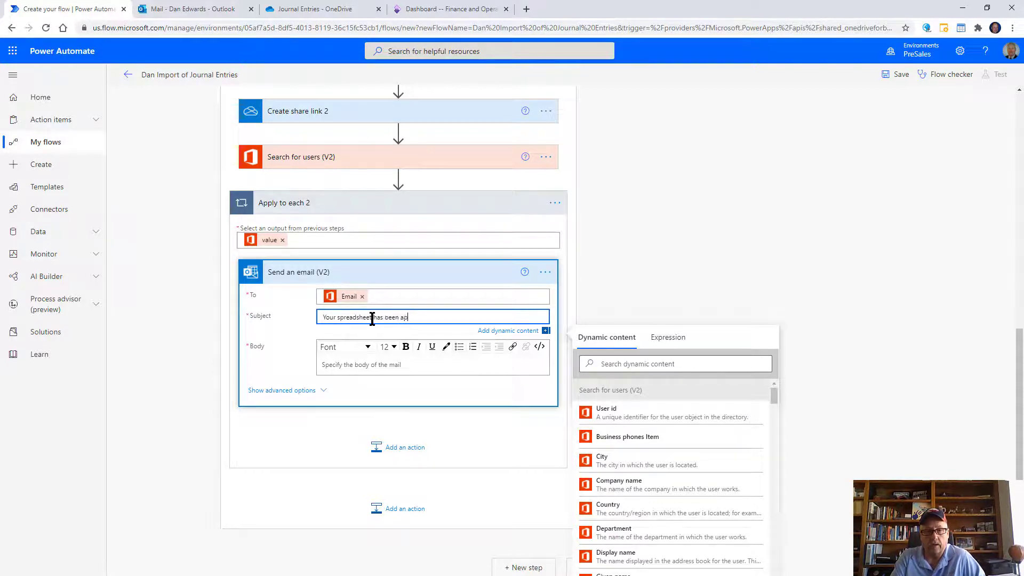
pyautogui.write('proved and entered into D365')
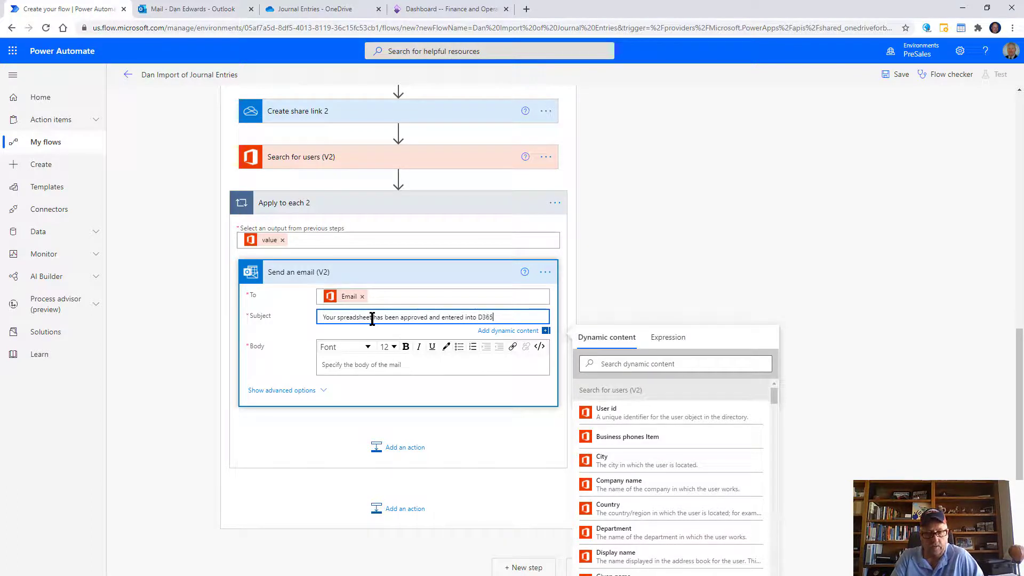
pyautogui.click(347, 362)
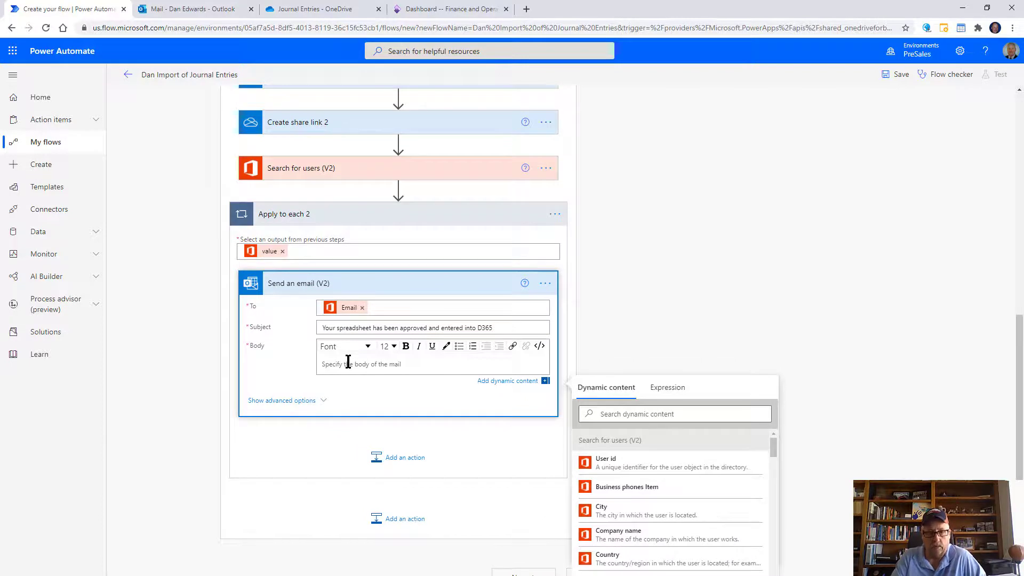
pyautogui.write('Your entry is JE #')
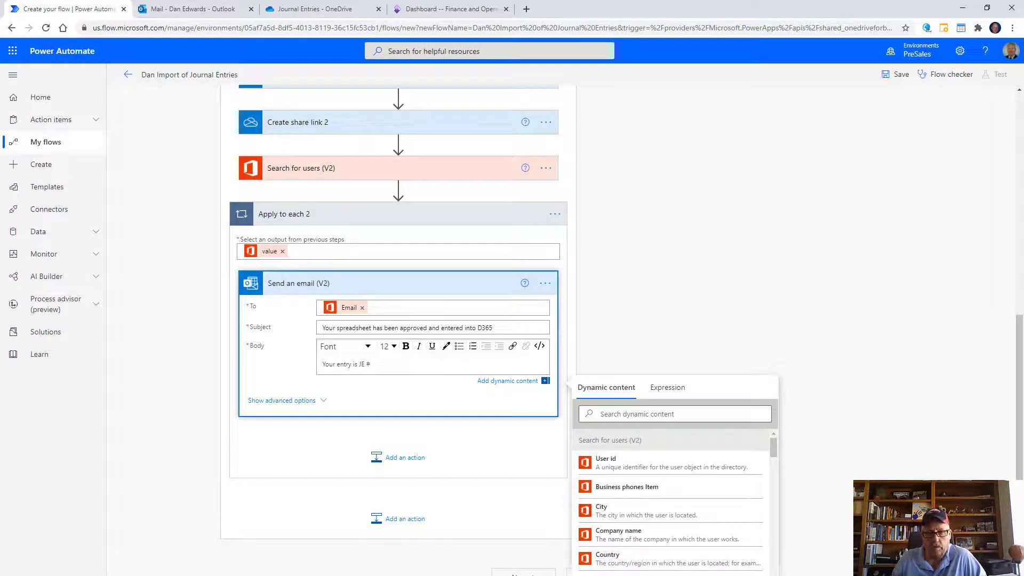
# Step: Insert the Journal batch number after JE # and add the line 'Your file has been moved to the imported file folder and the link is here:'
pyautogui.click(675, 415)
pyautogui.write('Journ')
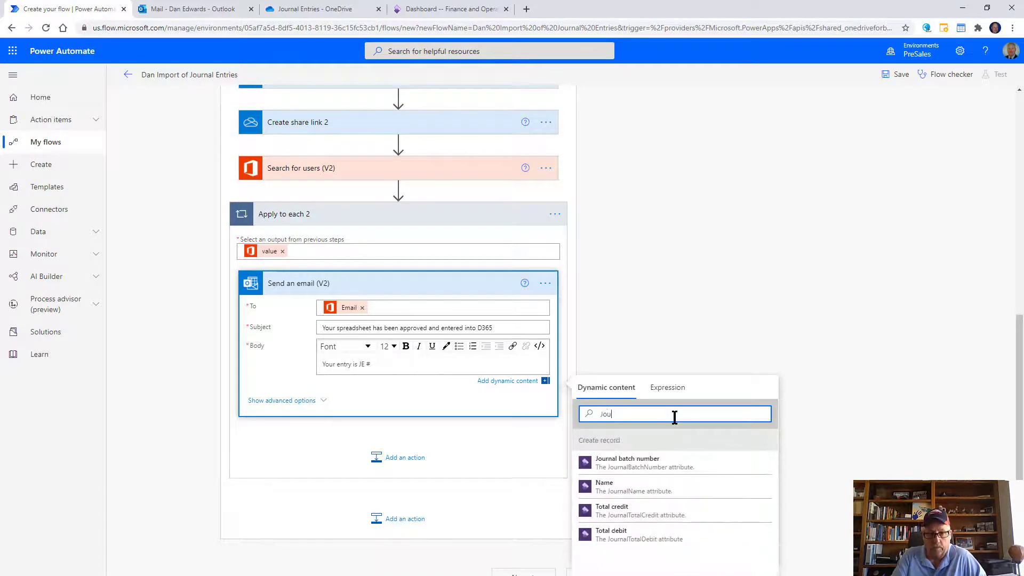
pyautogui.click(637, 464)
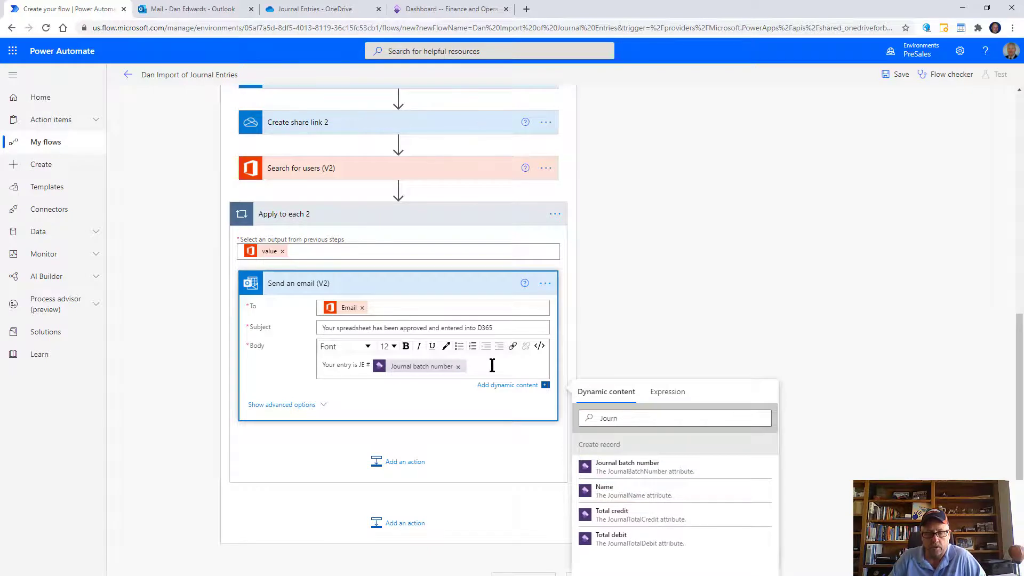
pyautogui.press('Return')
pyautogui.write('Your file has')
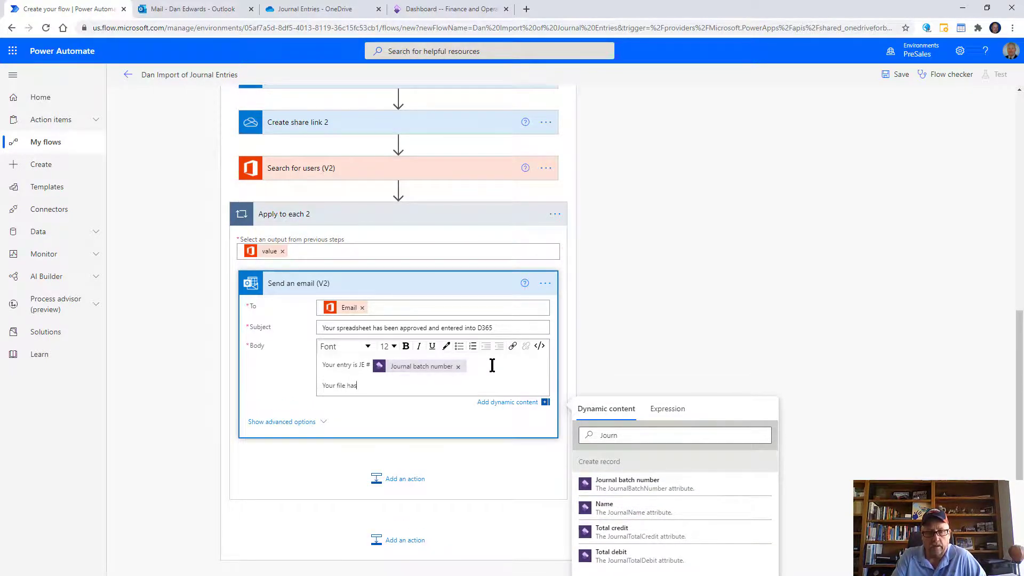
pyautogui.write(' been moved to the import')
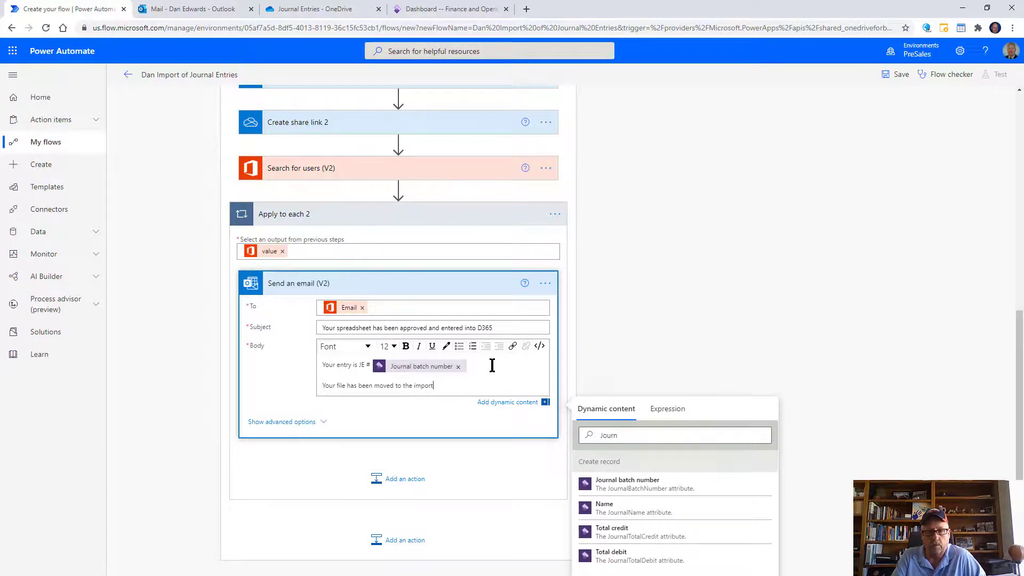
pyautogui.write('ed file folder')
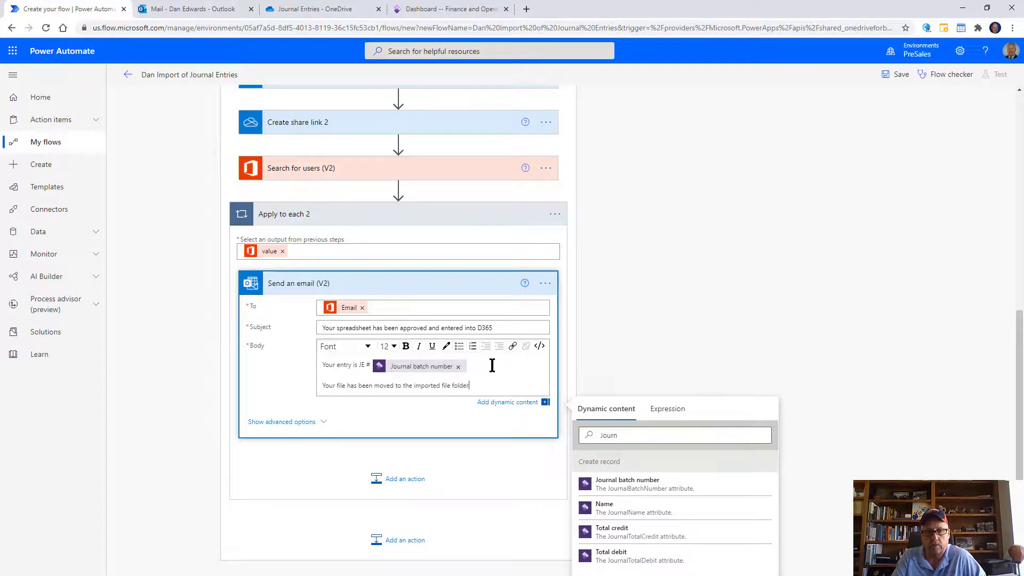
pyautogui.write(' and the link is here:')
pyautogui.press('Return')
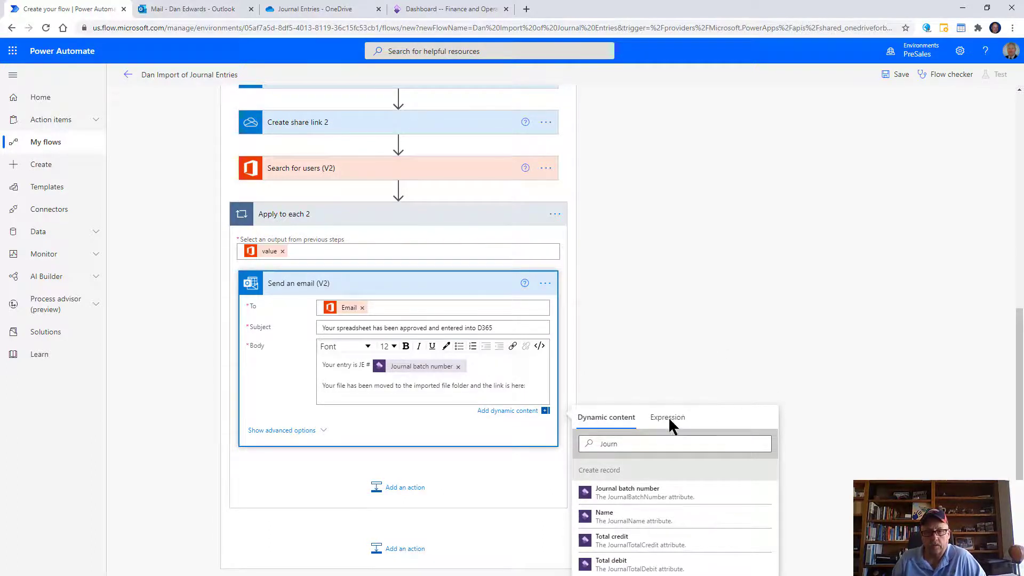
# Step: Insert the share link's Web URL into the email body
pyautogui.click(653, 444)
pyautogui.press('BackSpace')
pyautogui.press('BackSpace')
pyautogui.press('BackSpace')
pyautogui.press('BackSpace')
pyautogui.press('BackSpace')
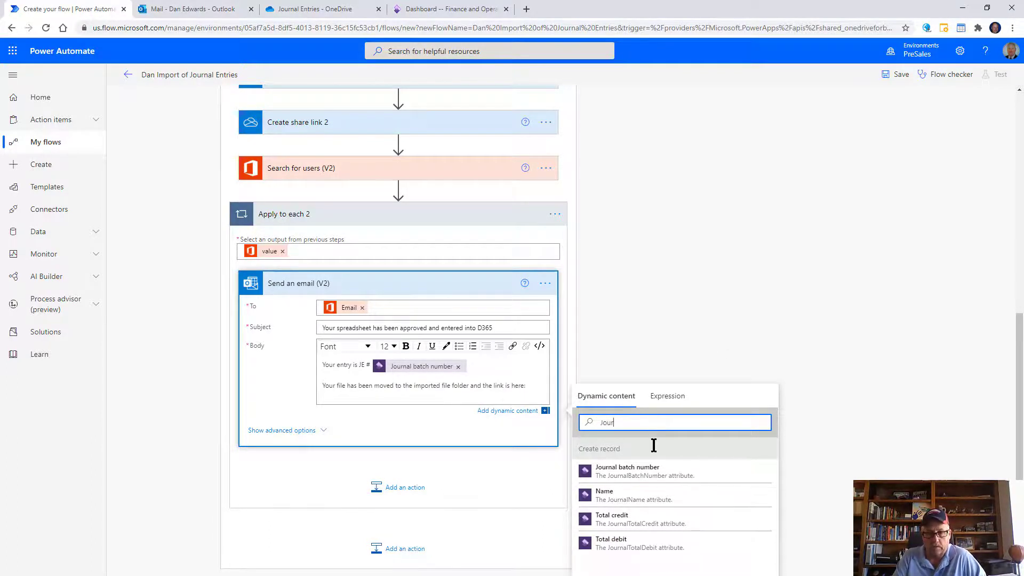
pyautogui.write('url')
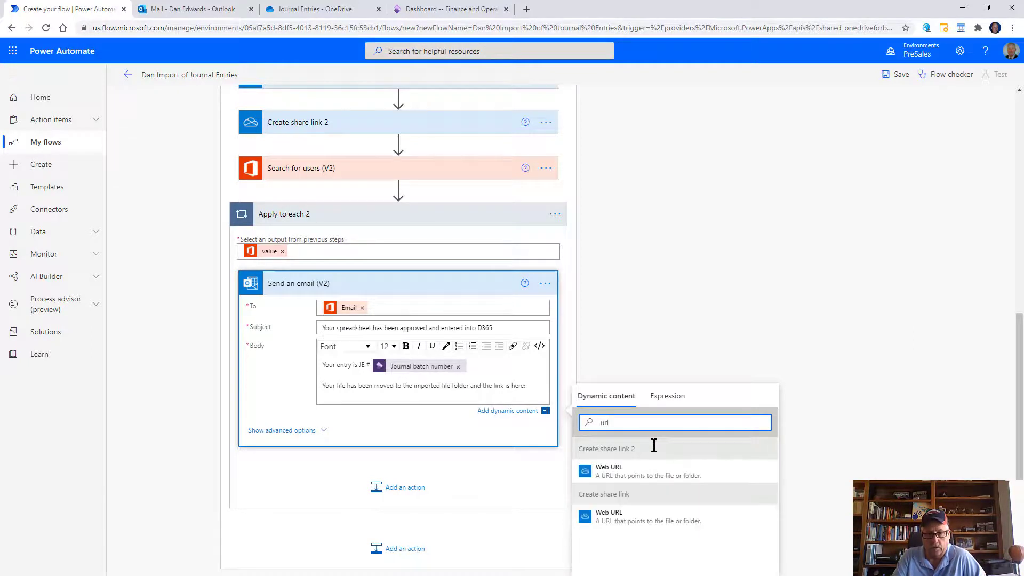
pyautogui.click(627, 471)
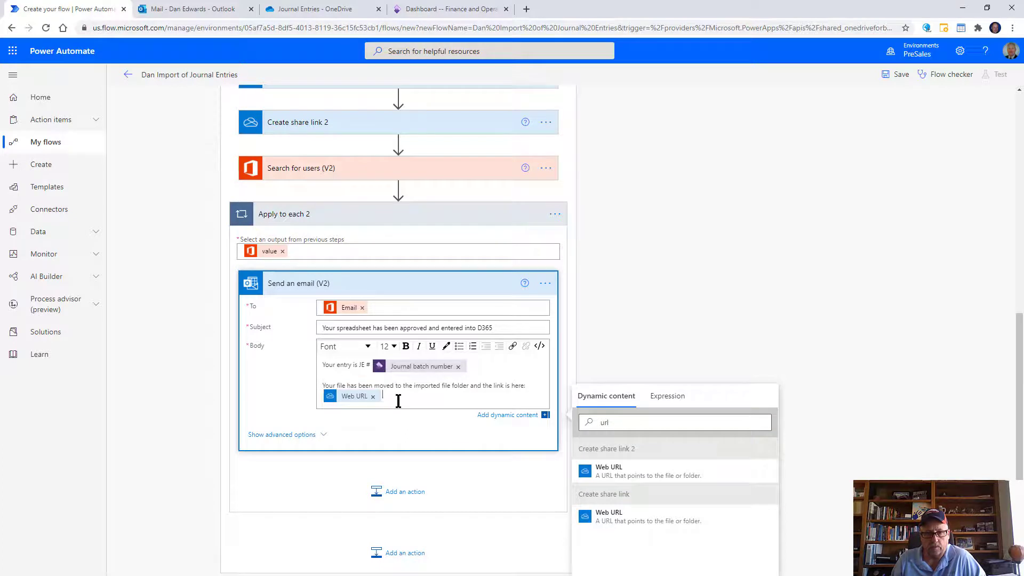
# Step: Insert the created file's Name into the email body, below the link
pyautogui.doubleClick(619, 423)
pyautogui.press('BackSpace')
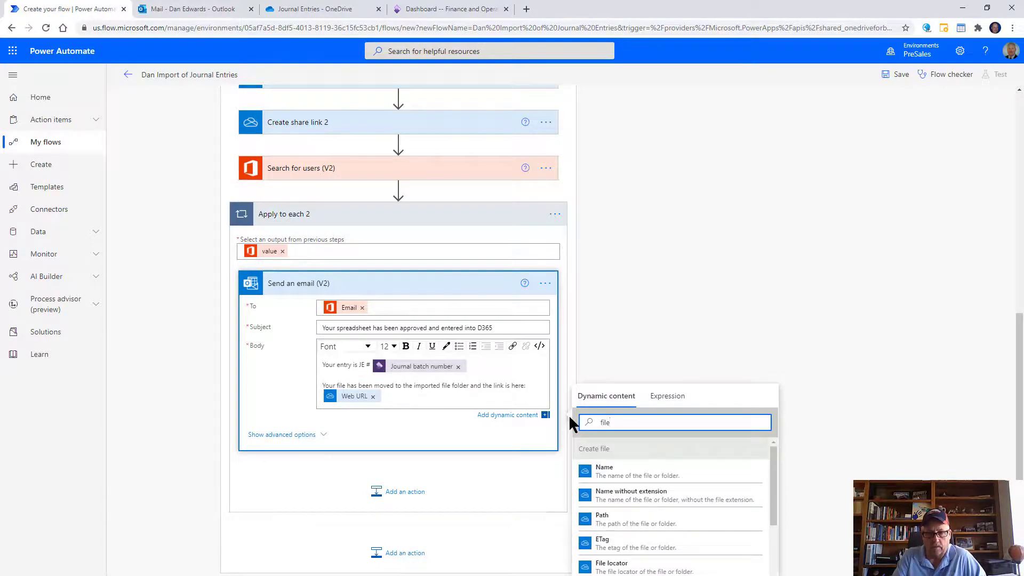
pyautogui.write('name')
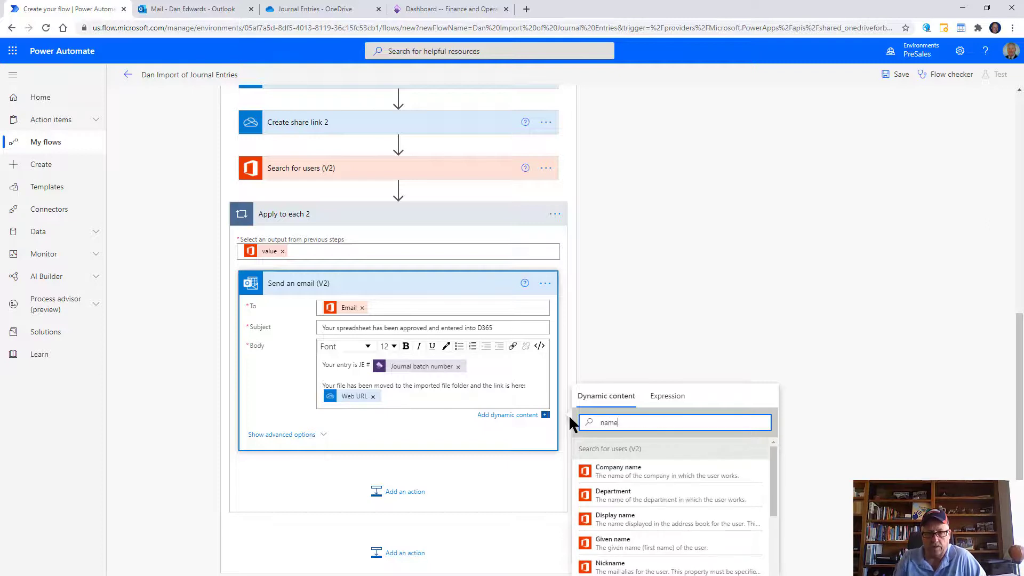
pyautogui.scroll(-6, 652, 468)
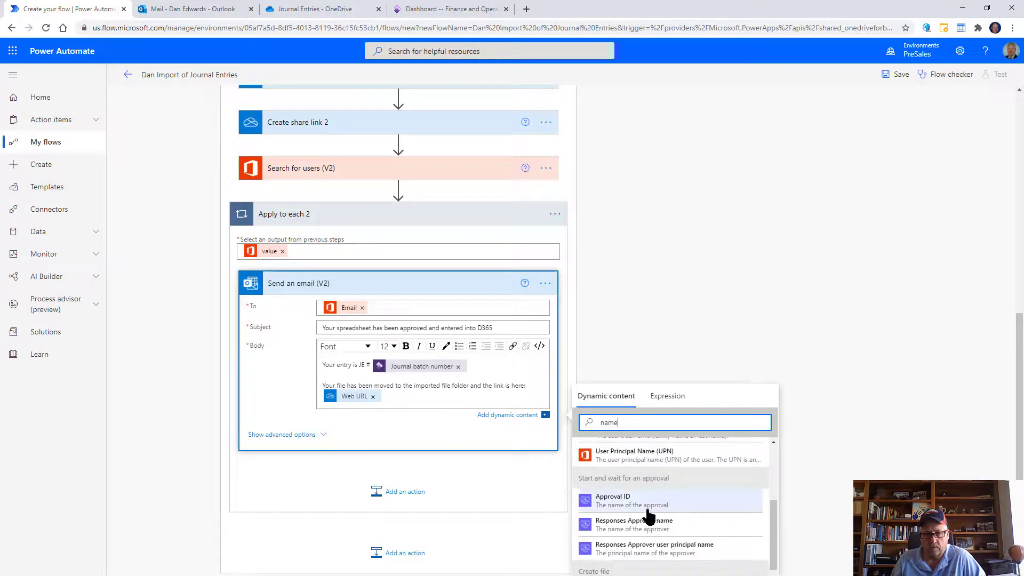
pyautogui.scroll(-3, 634, 499)
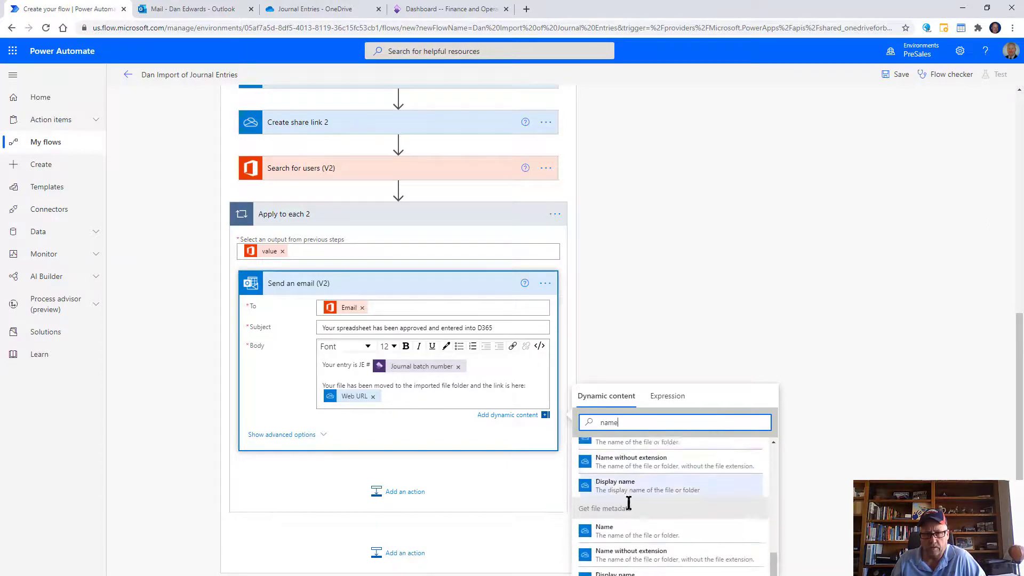
pyautogui.scroll(3, 635, 526)
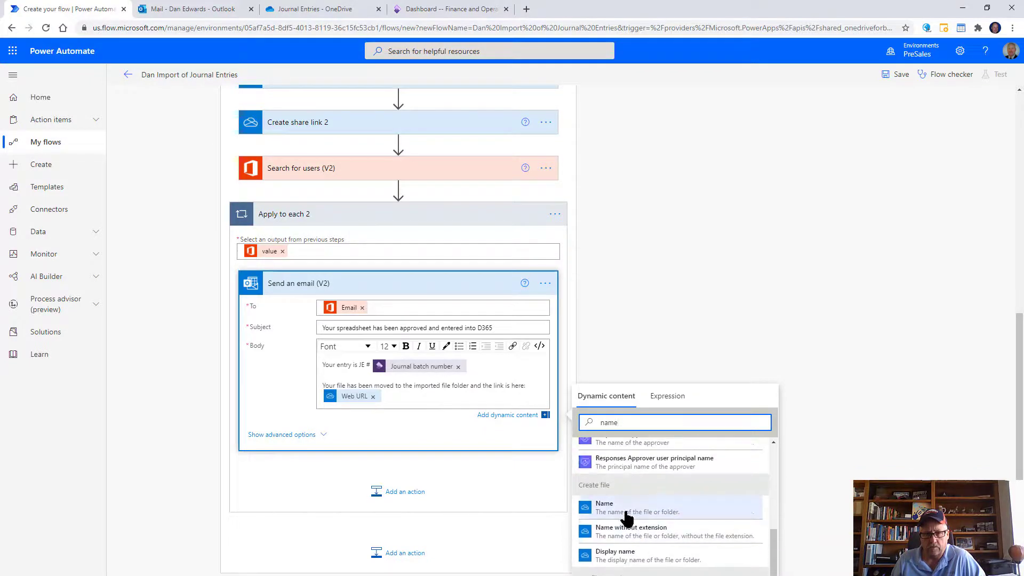
pyautogui.click(624, 511)
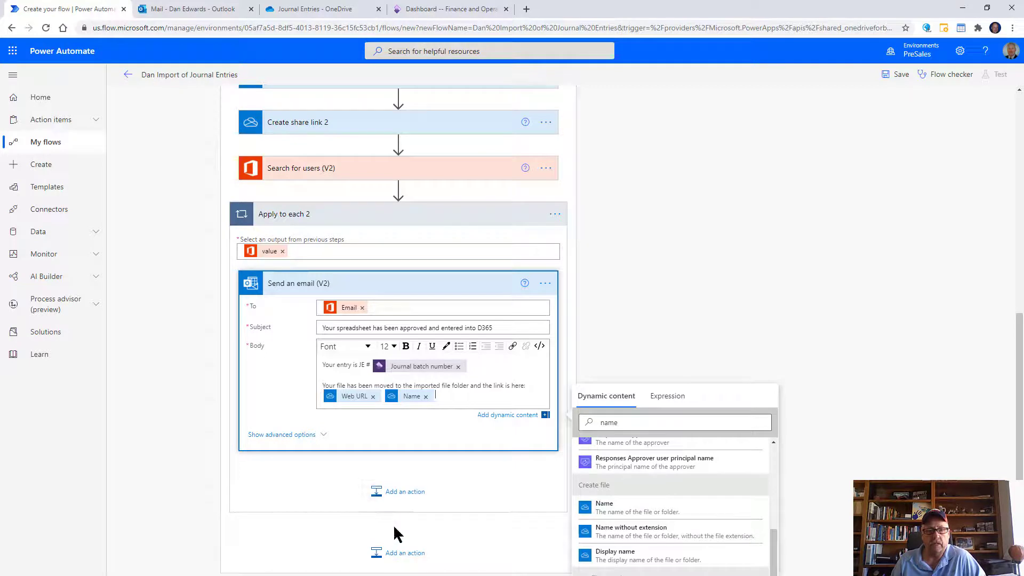
pyautogui.click(395, 554)
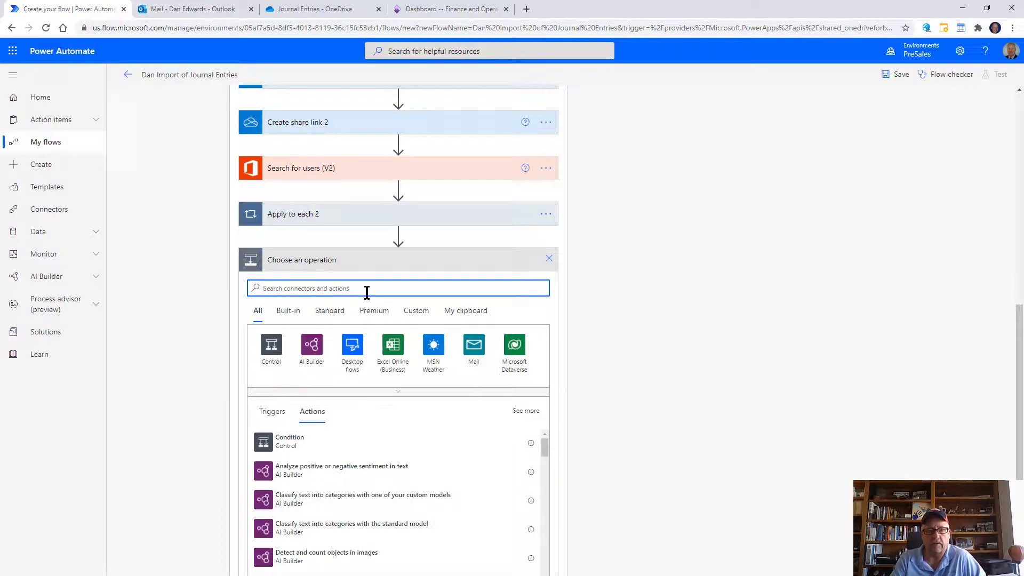
# Step: Add a Delay step with Count 10 and Unit Minute after Apply to each 2
pyautogui.write('delay')
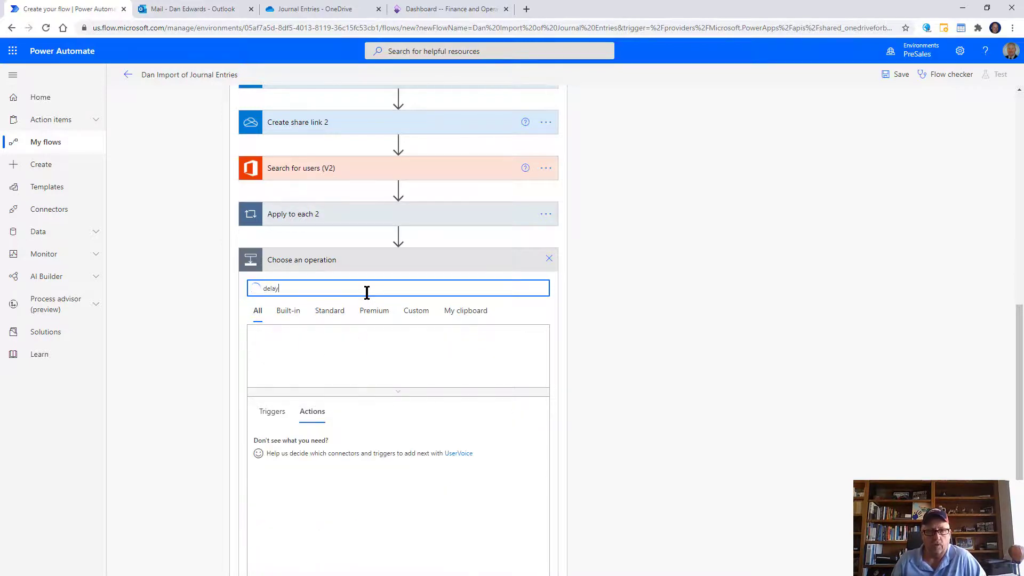
pyautogui.click(278, 445)
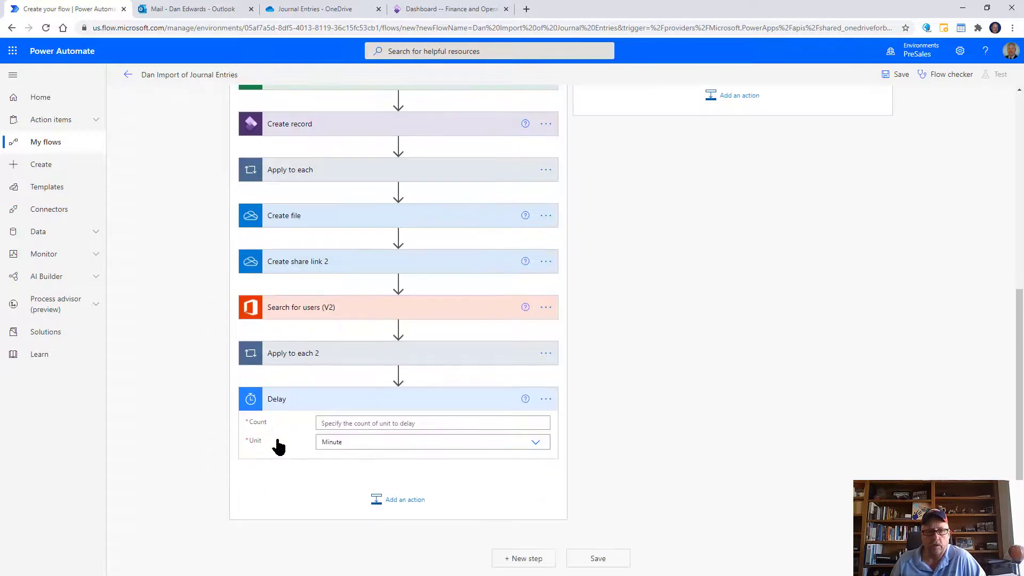
pyautogui.click(377, 424)
pyautogui.write('10')
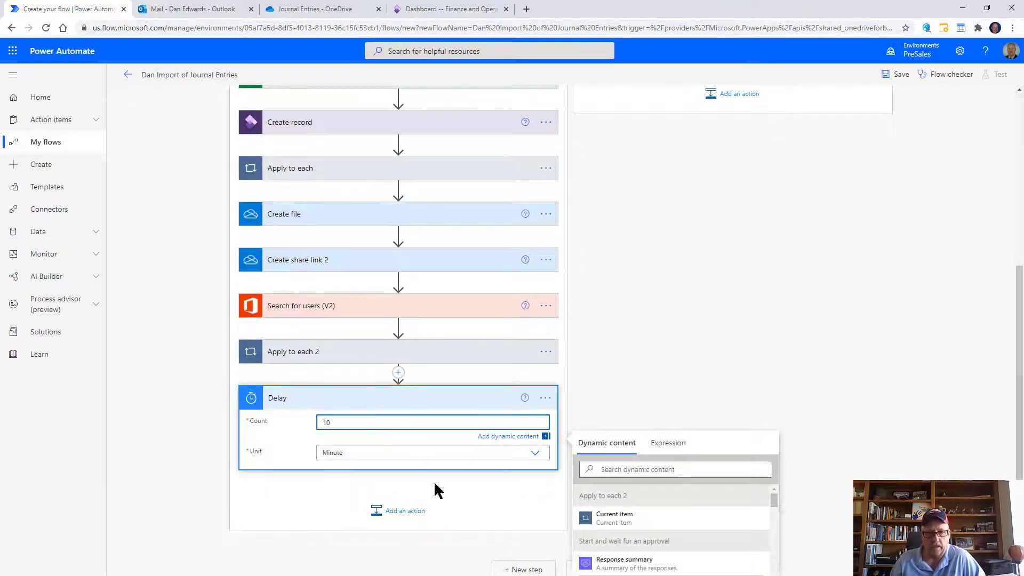
pyautogui.click(401, 510)
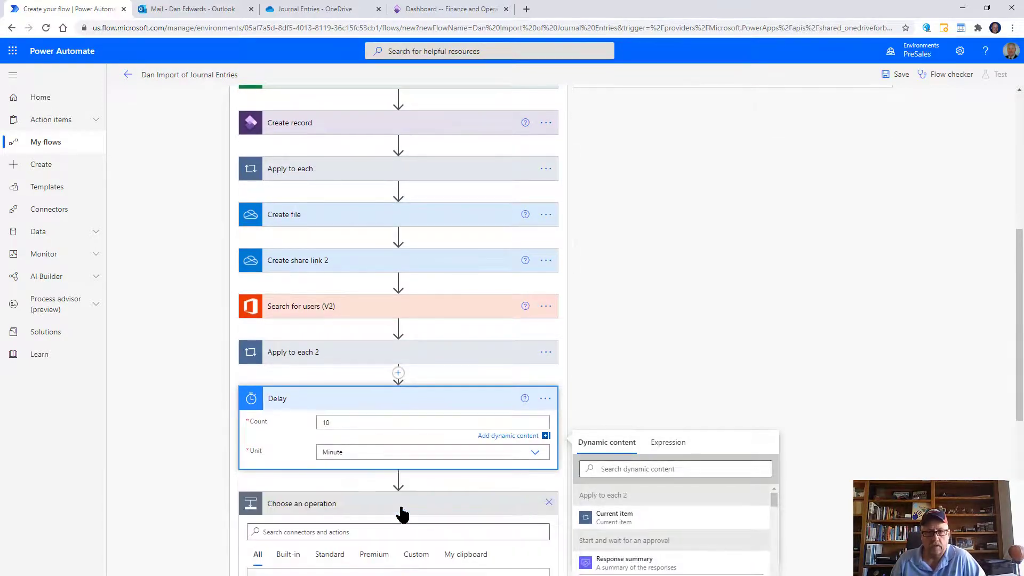
# Step: Add a OneDrive for Business Delete file action after the Delay
pyautogui.write('one')
pyautogui.write('rive')
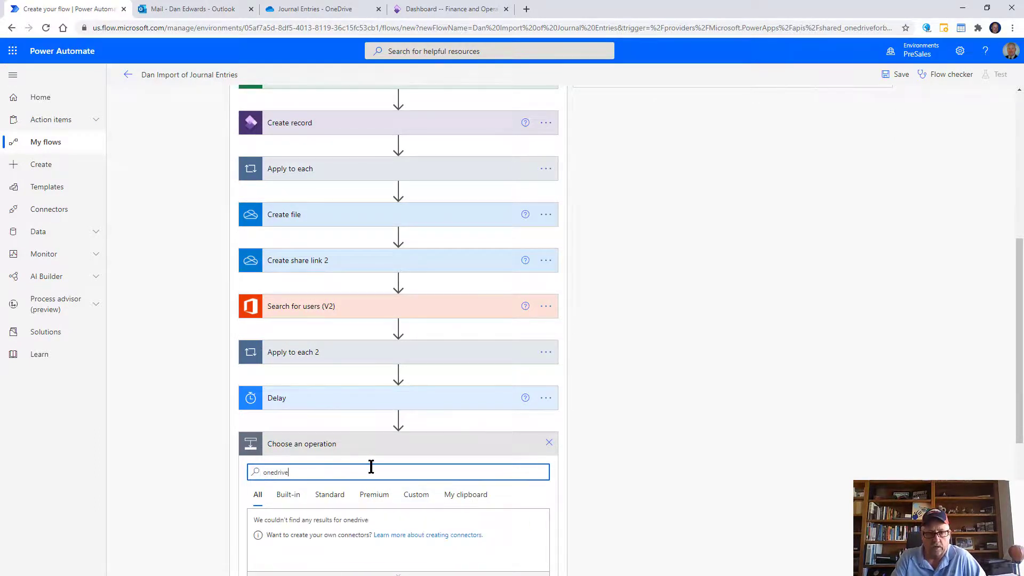
pyautogui.click(272, 529)
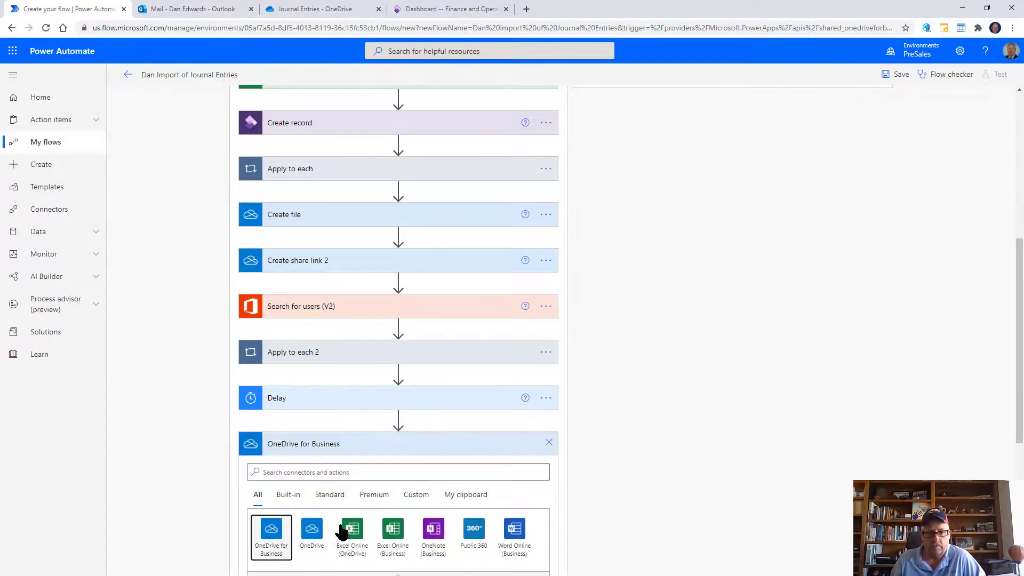
pyautogui.scroll(-5, 493, 498)
pyautogui.scroll(-3, 421, 493)
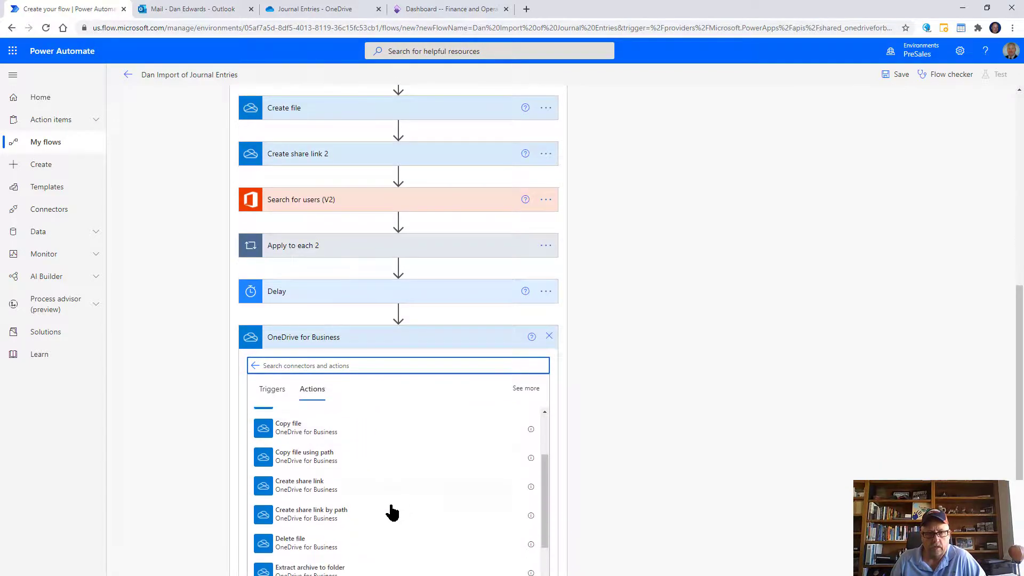
pyautogui.click(324, 495)
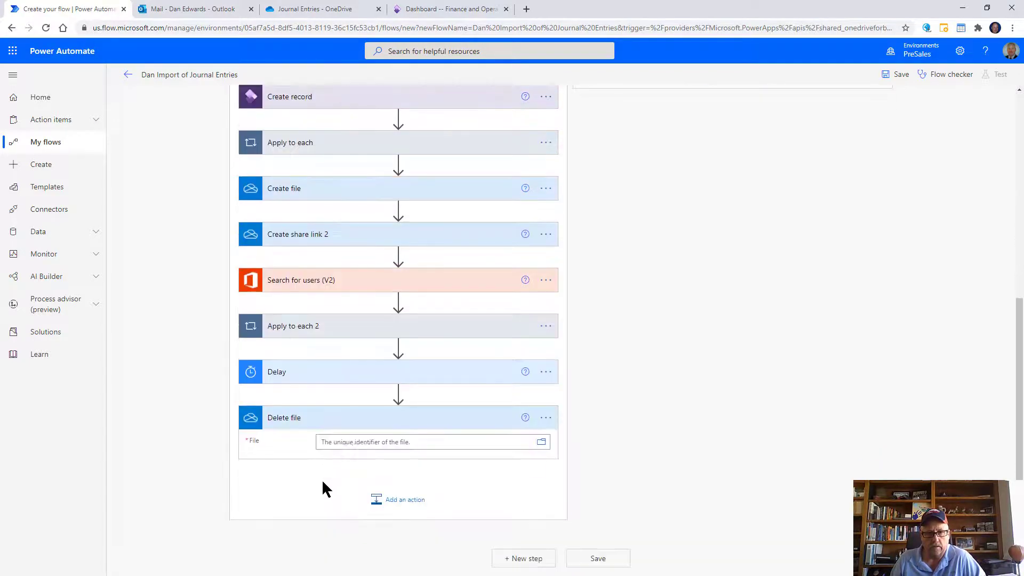
# Step: Set the Delete file's File to the File identifier from When a file is created
pyautogui.click(389, 446)
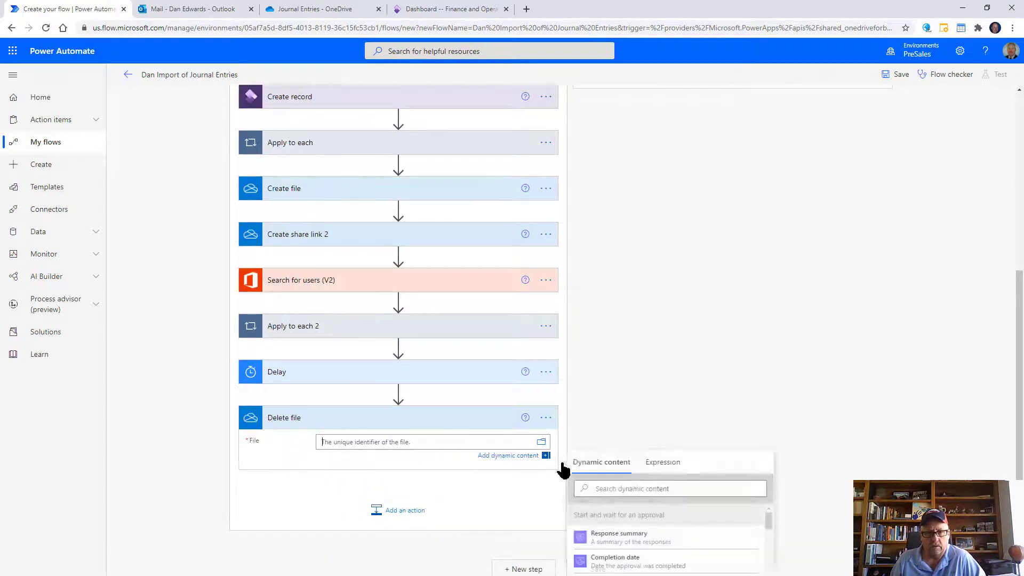
pyautogui.click(634, 487)
pyautogui.write('file')
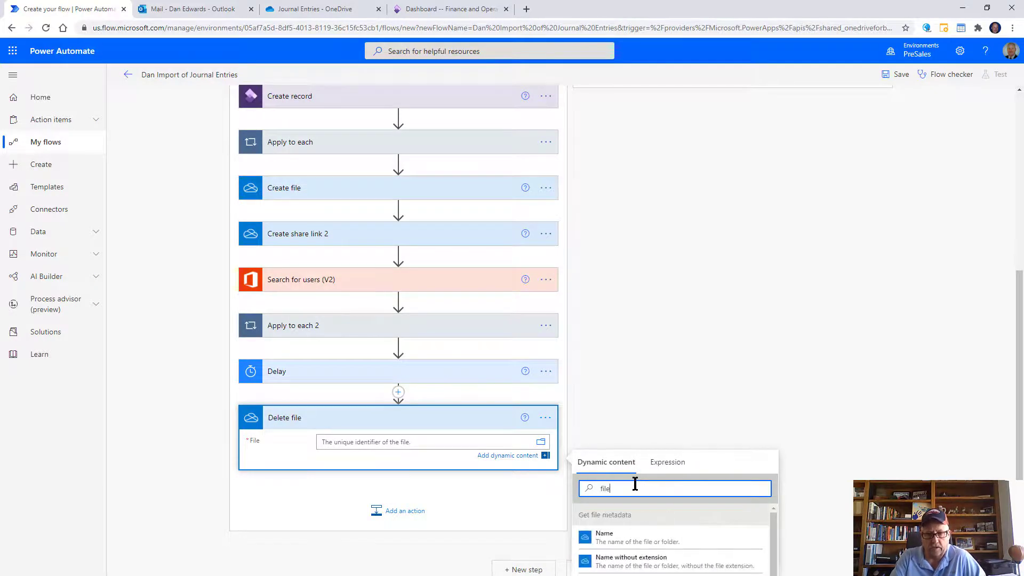
pyautogui.scroll(-3, 683, 498)
pyautogui.scroll(-3, 793, 496)
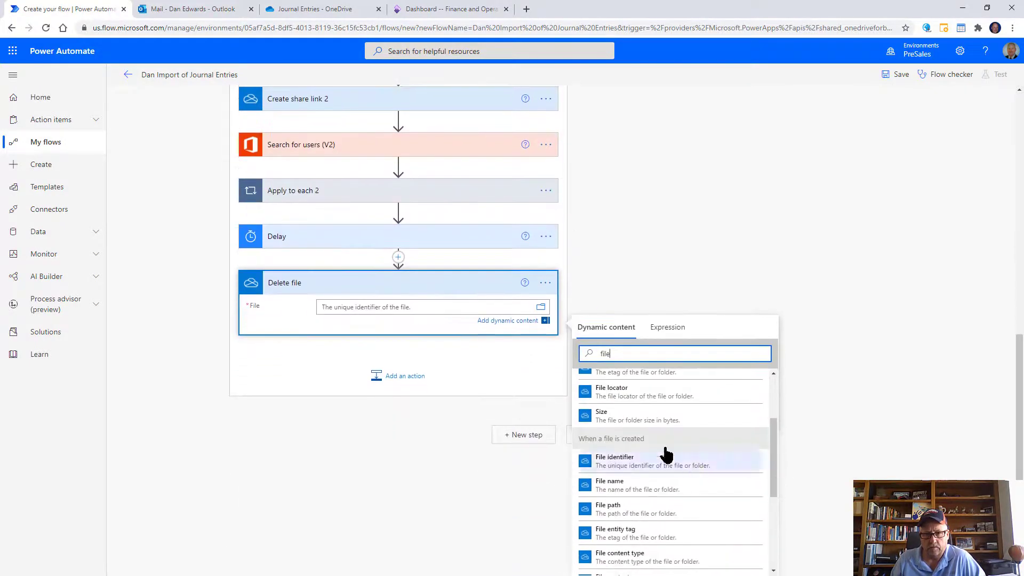
pyautogui.click(636, 463)
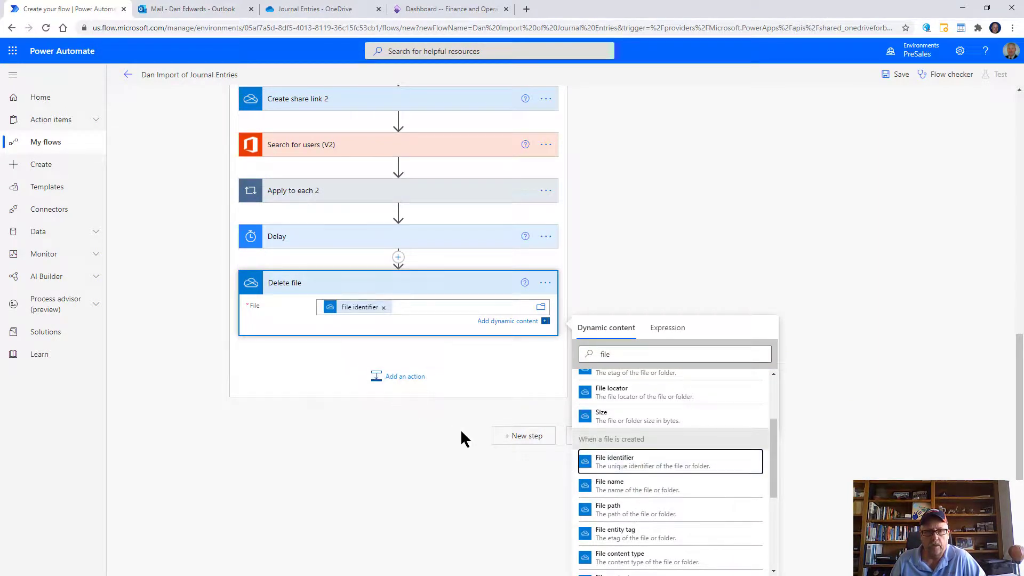
pyautogui.scroll(6, 415, 400)
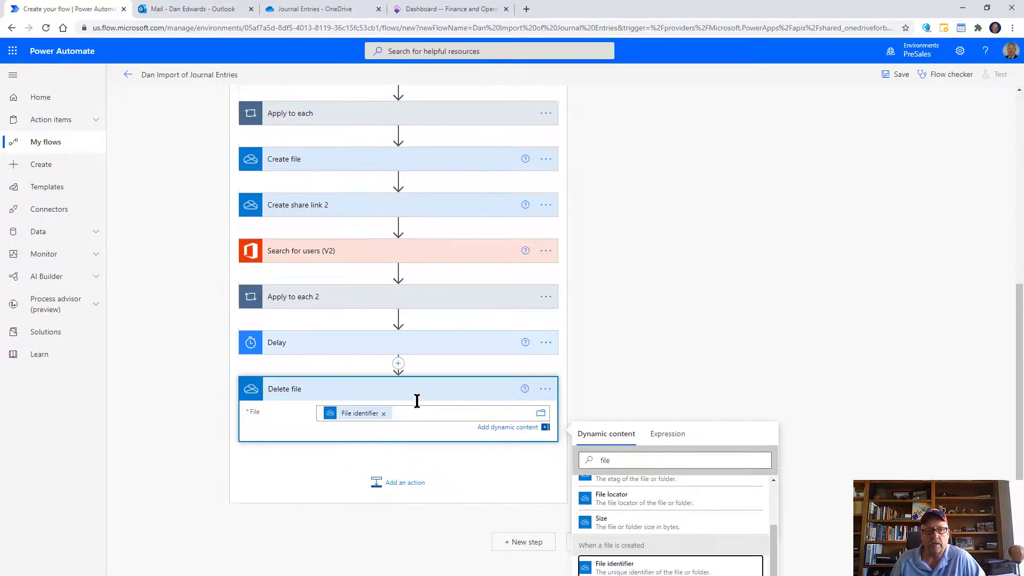
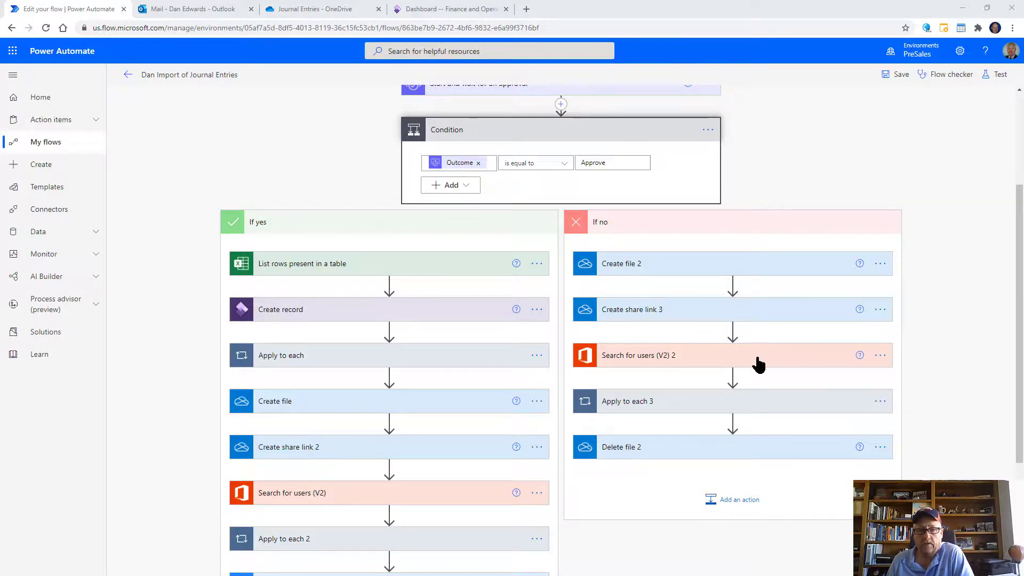
# Step: Review the rejection email in the If no branch, then save the journal-entry import flow
pyautogui.click(744, 413)
pyautogui.click(737, 472)
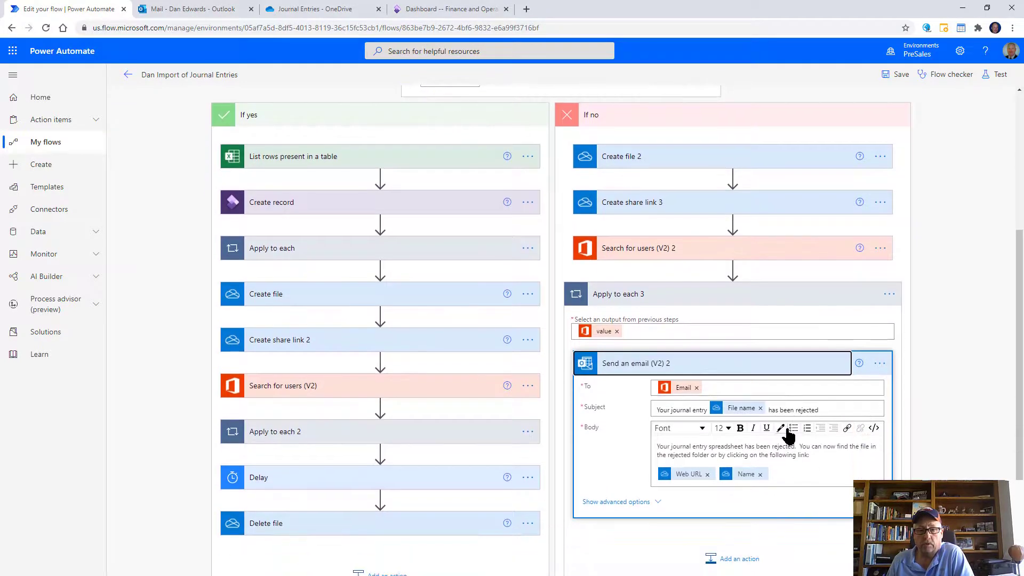
pyautogui.scroll(-1, 826, 423)
pyautogui.scroll(-1, 827, 420)
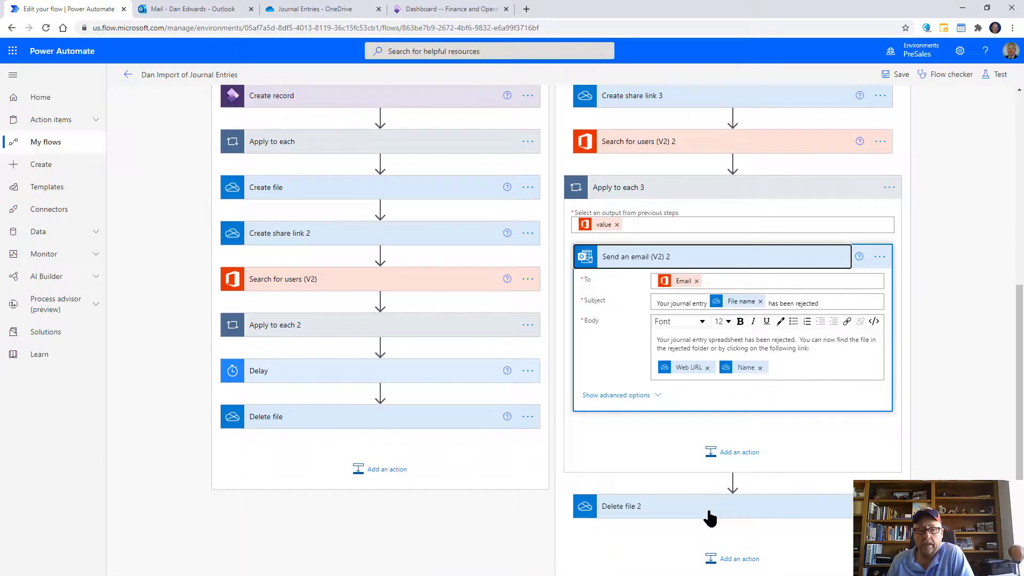
pyautogui.scroll(4, 715, 511)
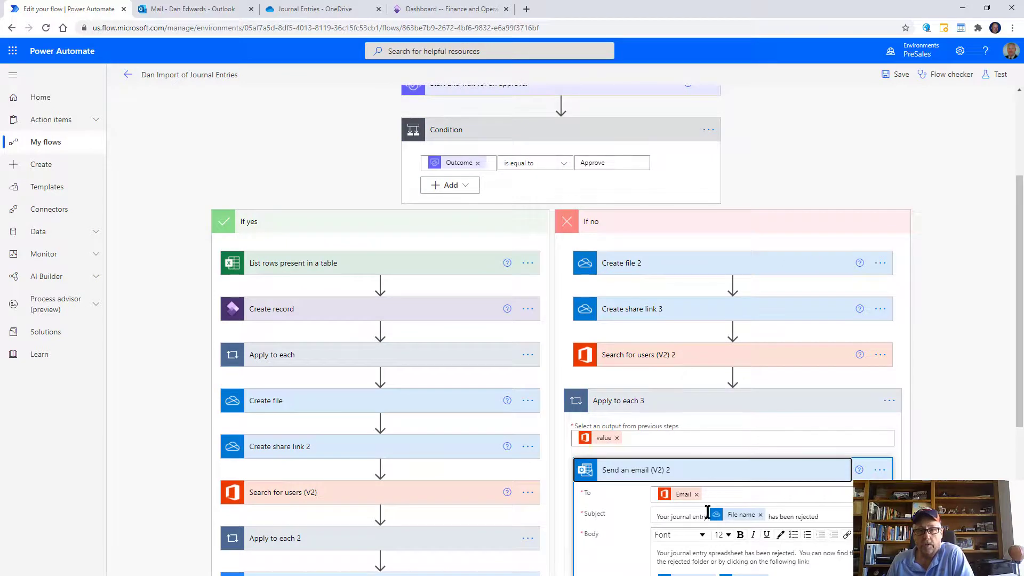
pyautogui.scroll(-1, 706, 379)
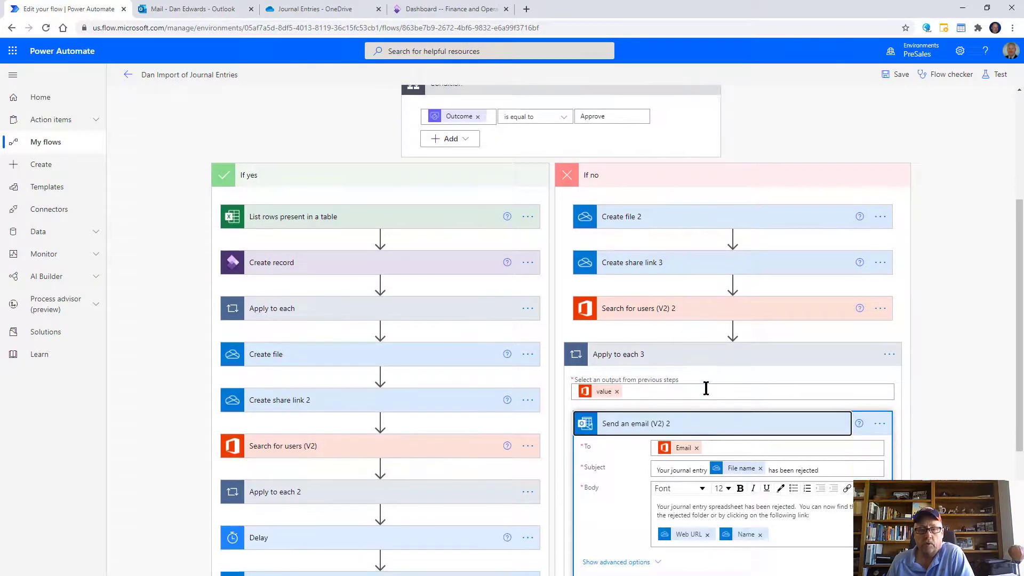
pyautogui.click(896, 77)
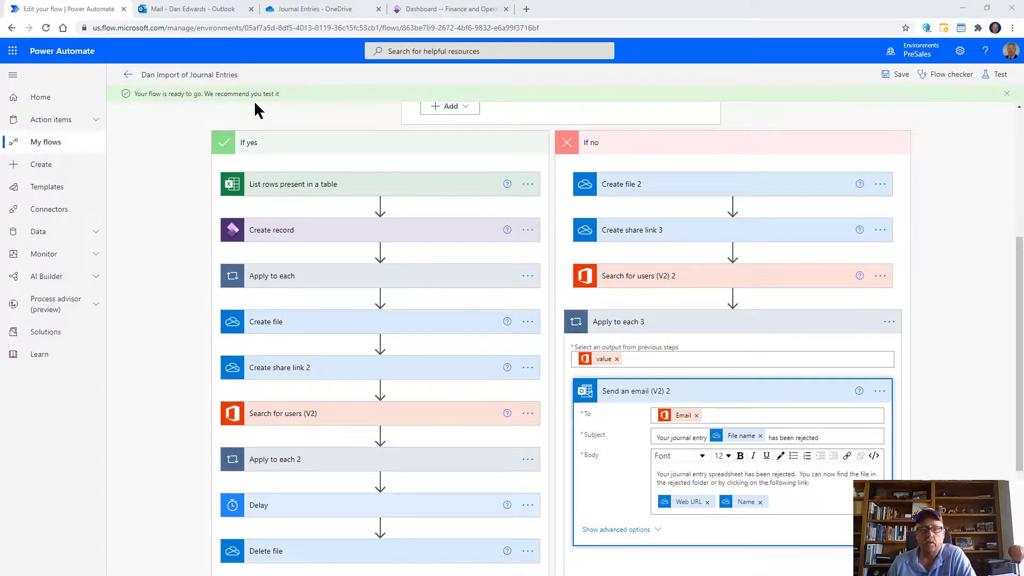
pyautogui.click(128, 75)
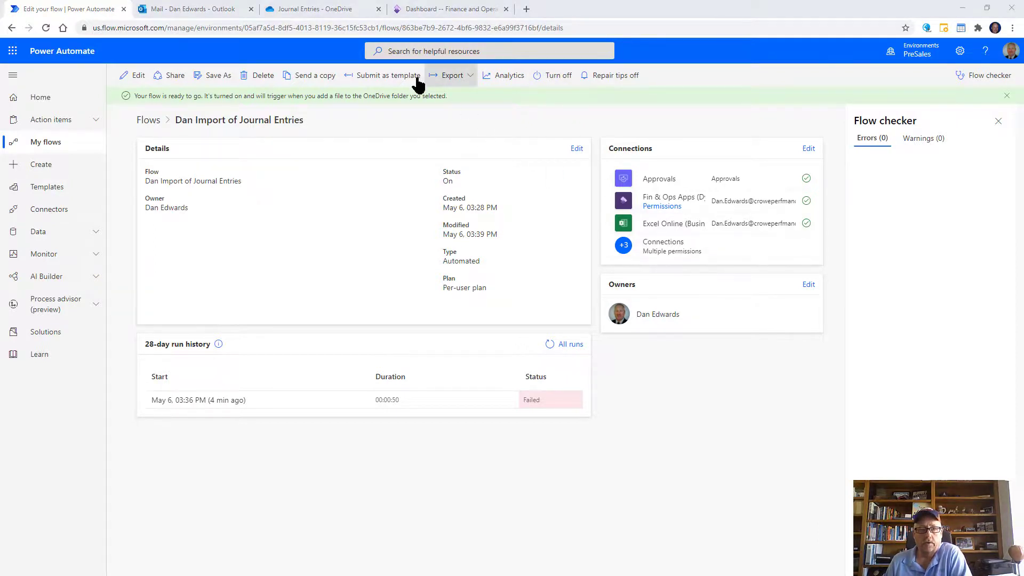
# Step: Upload JE.xlsx from the Desktop into OneDrive's Journal Entries folder
pyautogui.click(331, 10)
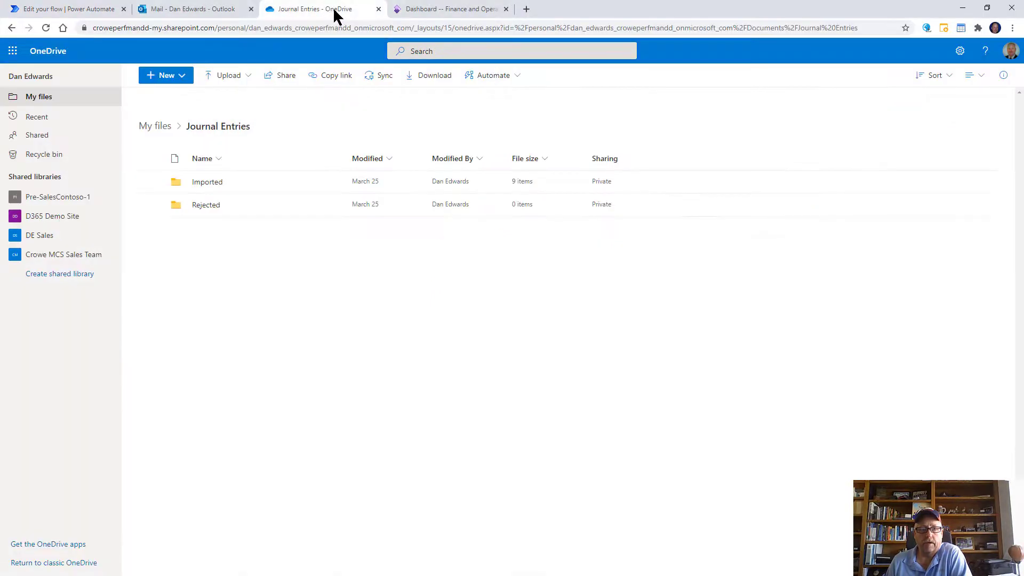
pyautogui.click(251, 79)
pyautogui.click(230, 94)
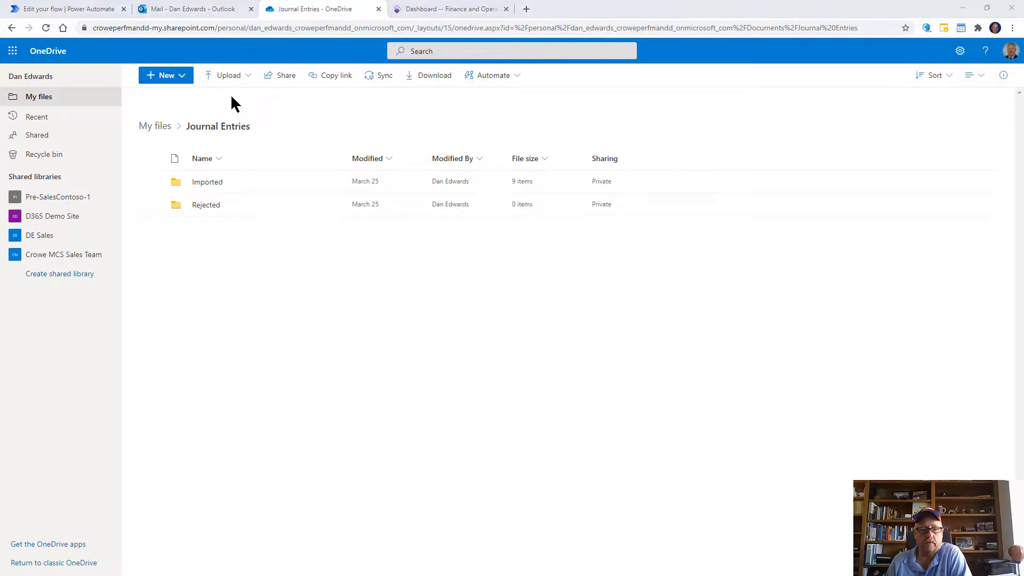
pyautogui.click(120, 78)
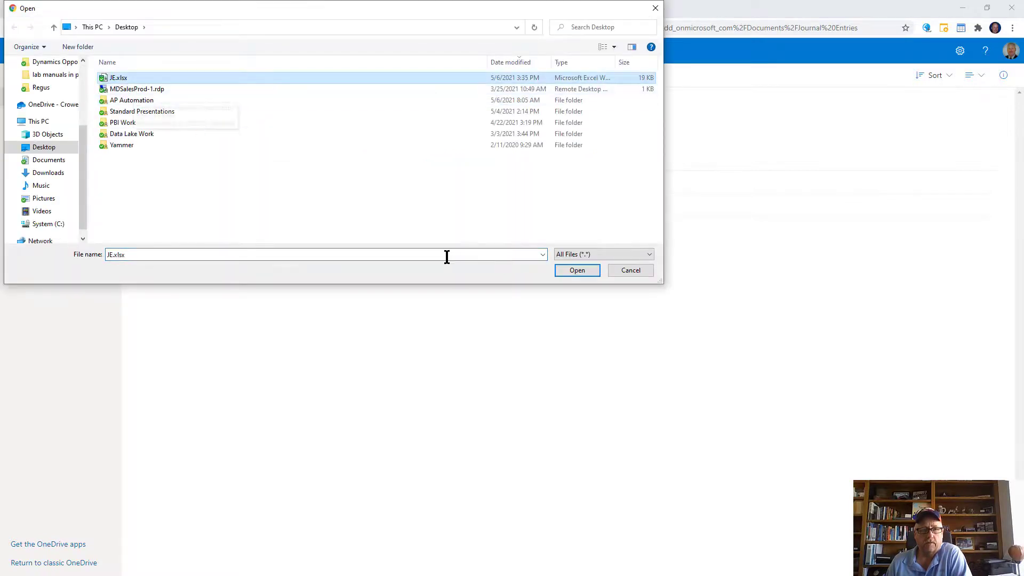
pyautogui.click(583, 271)
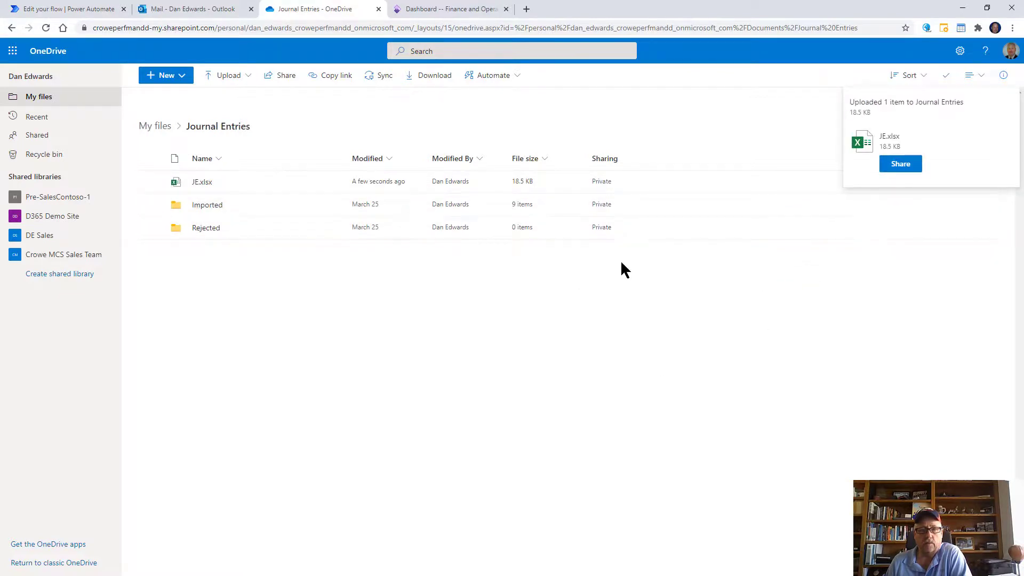
pyautogui.click(102, 7)
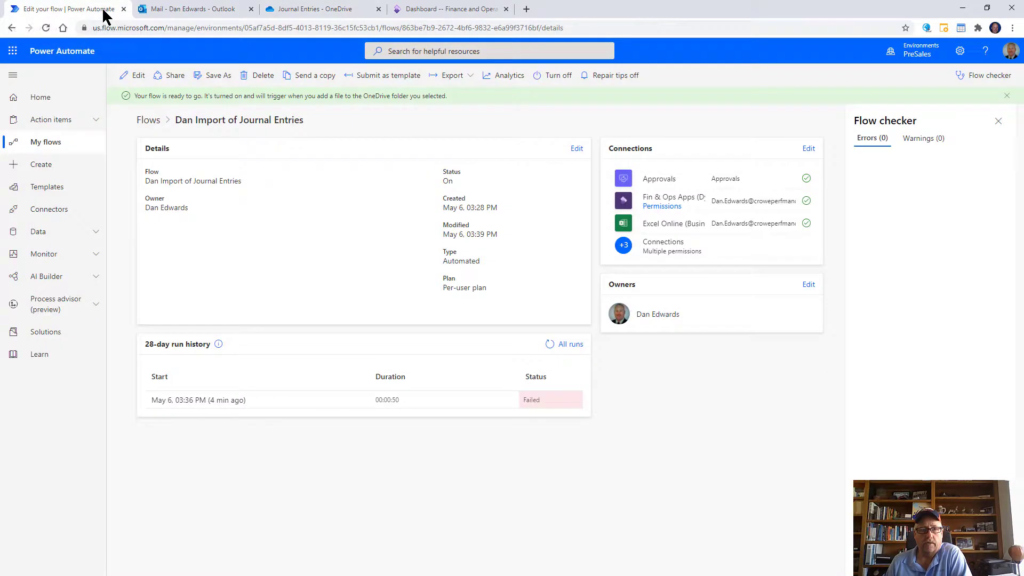
# Step: Refresh run history and open the new 3:43 PM run, confirming it awaits approval
pyautogui.click(551, 346)
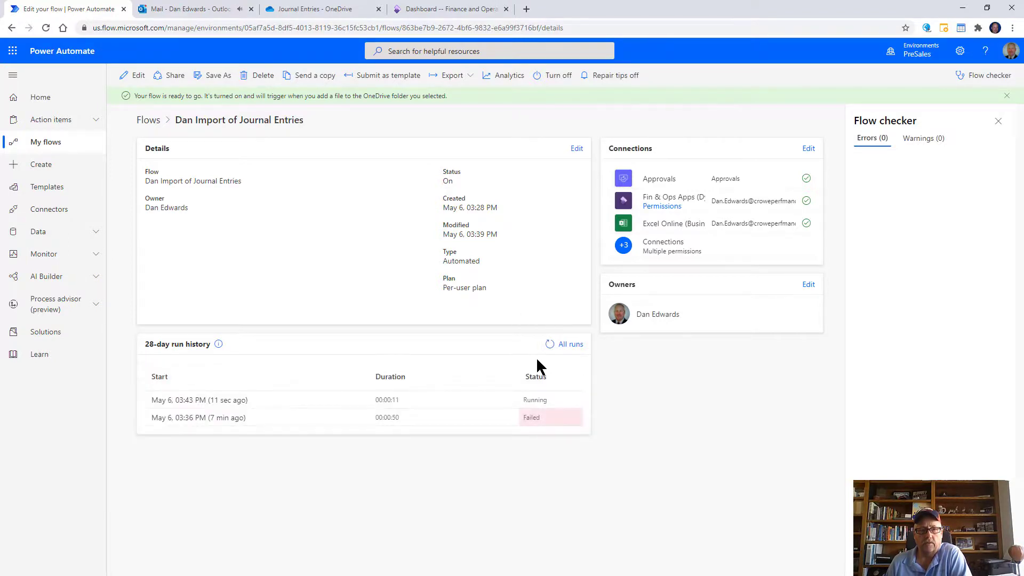
pyautogui.click(213, 404)
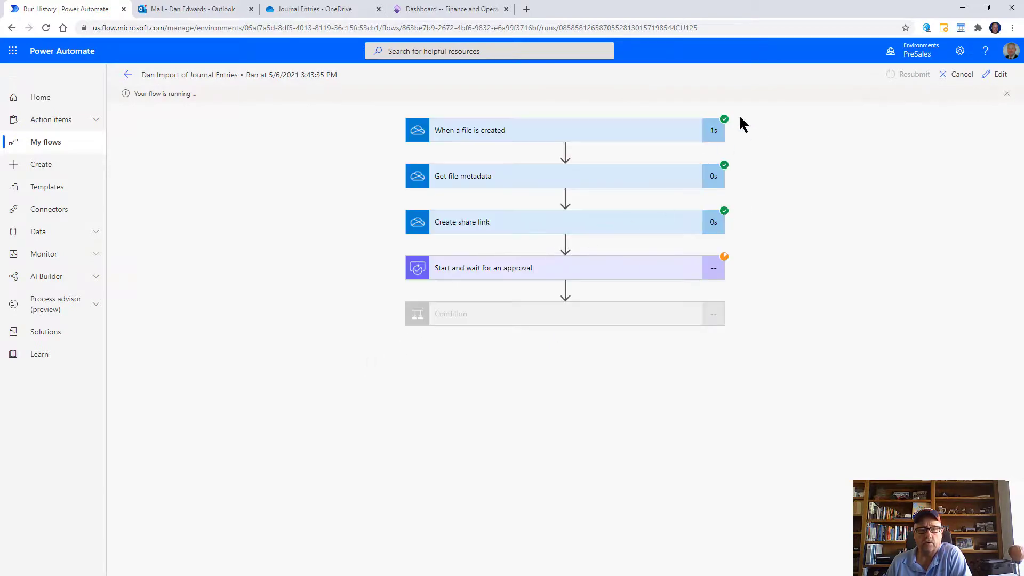
pyautogui.click(676, 271)
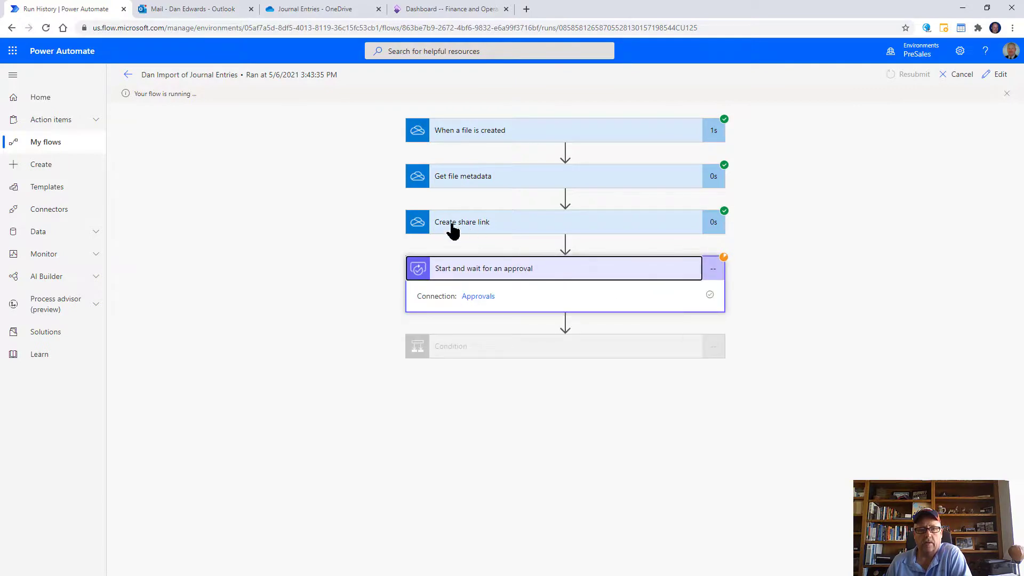
pyautogui.click(215, 12)
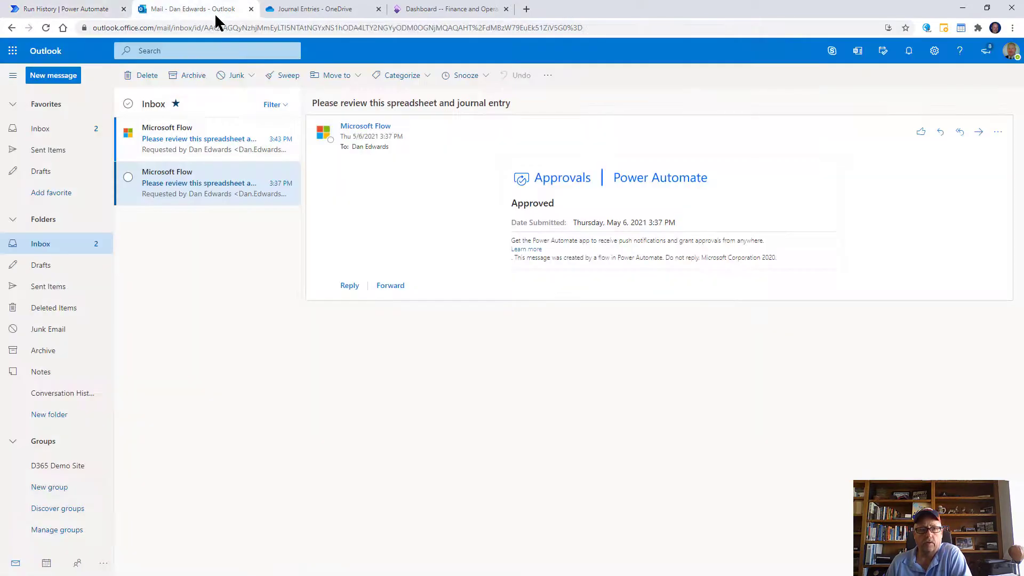
# Step: Approve the 3:43 PM journal-entry spreadsheet approval request from the Outlook email
pyautogui.click(191, 140)
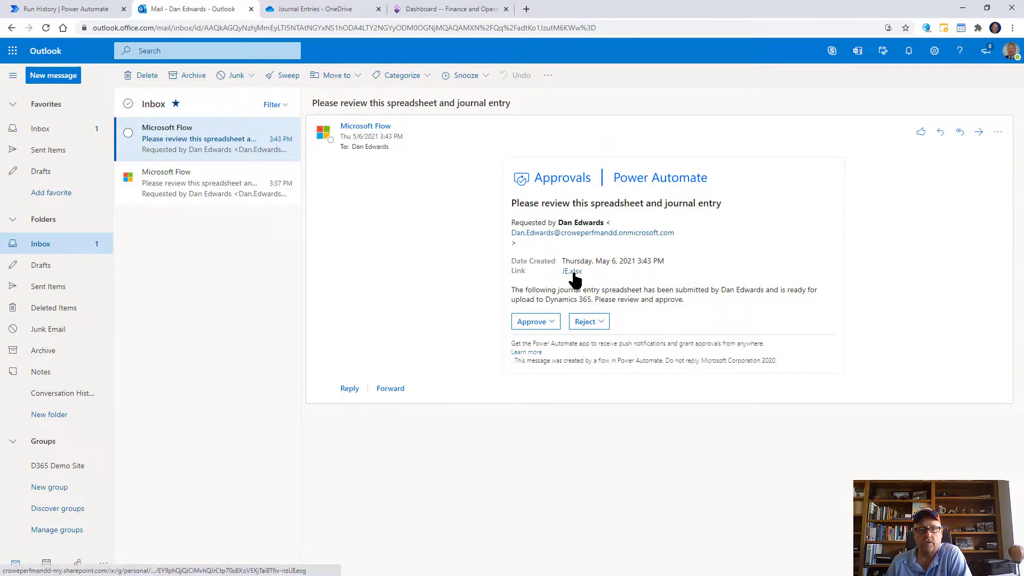
pyautogui.click(543, 323)
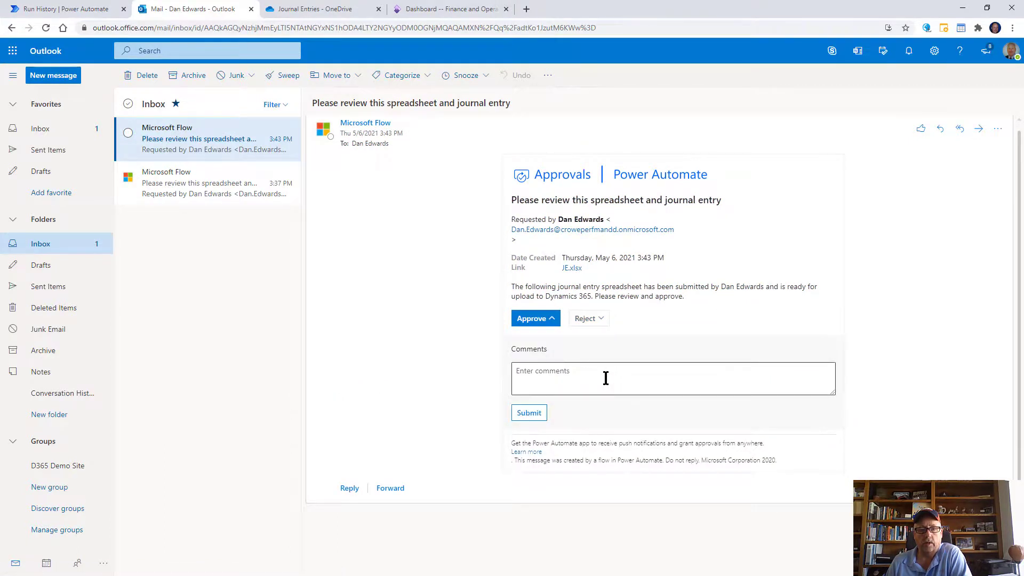
pyautogui.click(529, 416)
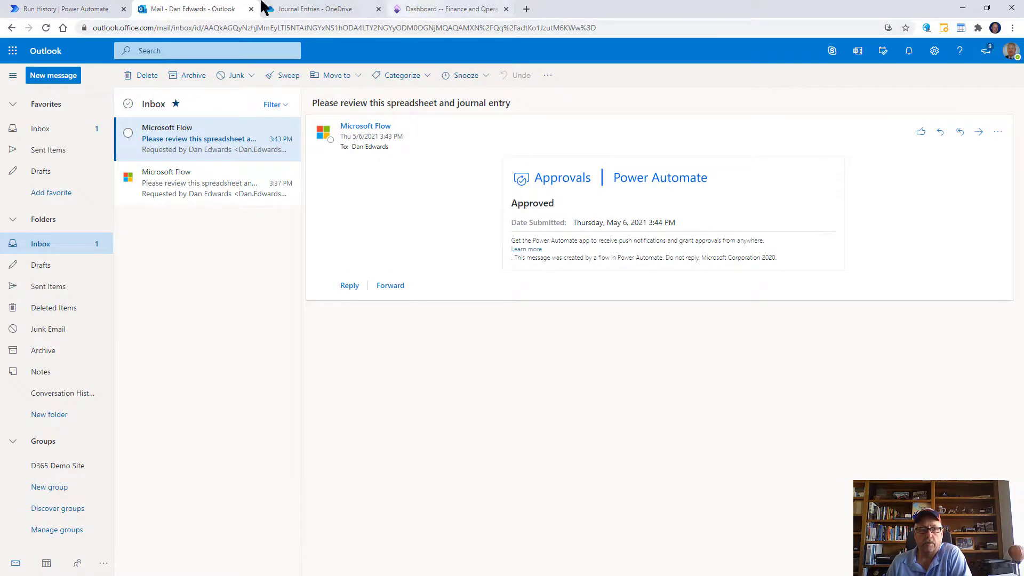
pyautogui.click(87, 9)
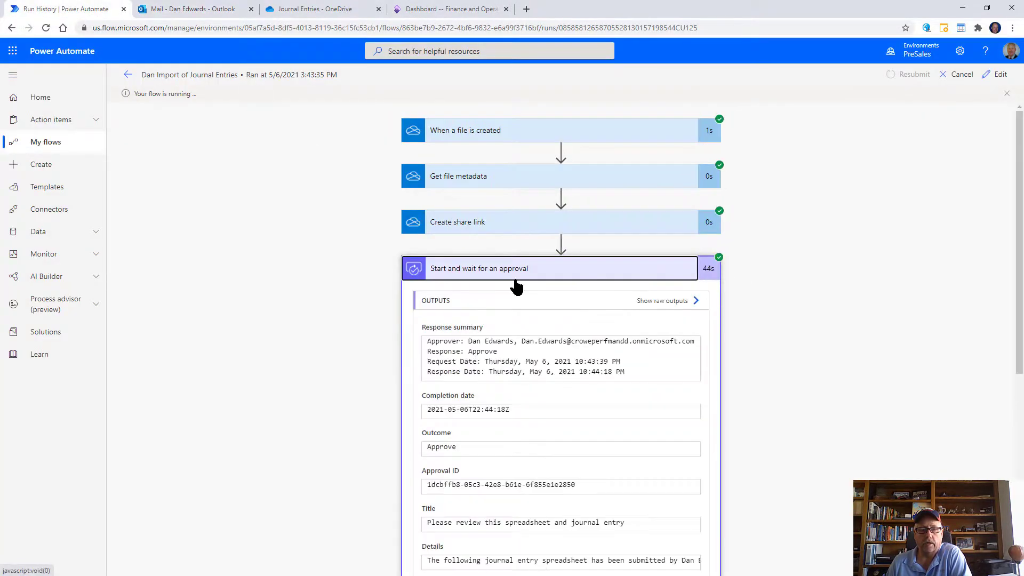
# Step: Check the approval outputs and confirm the Condition was true and the yes branch ran
pyautogui.scroll(-2, 702, 294)
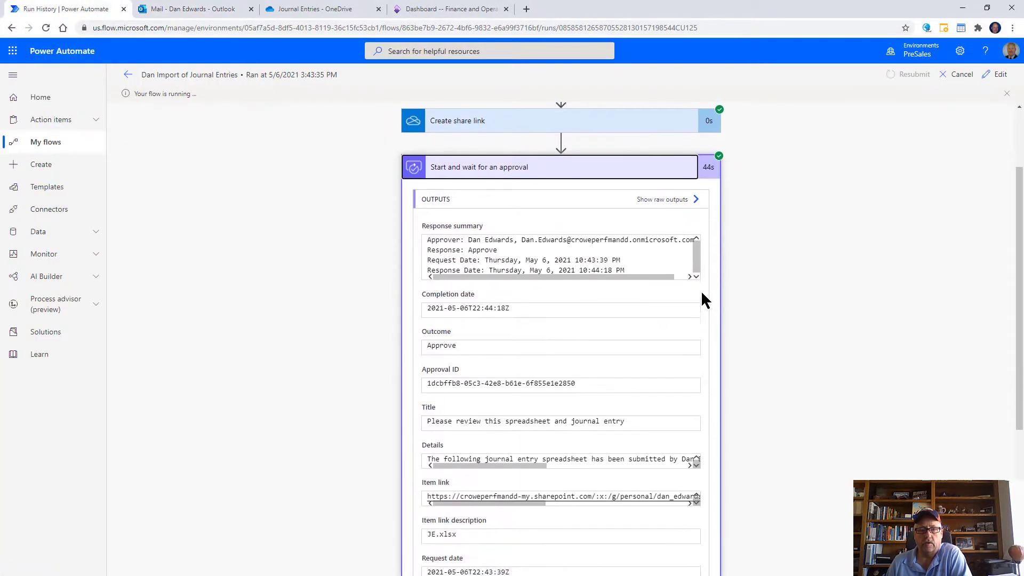
pyautogui.scroll(-5, 704, 300)
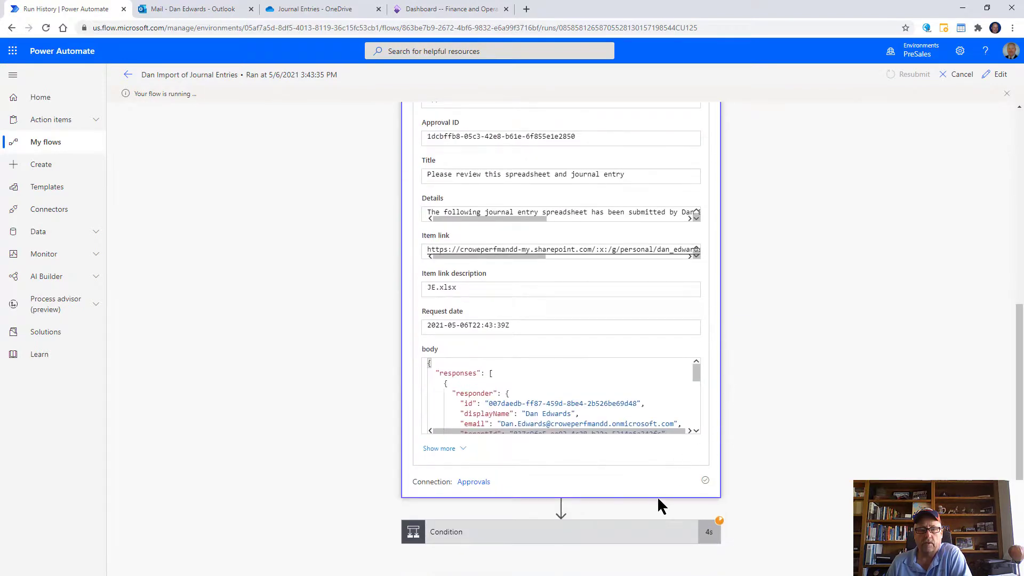
pyautogui.click(637, 532)
pyautogui.scroll(-5, 764, 437)
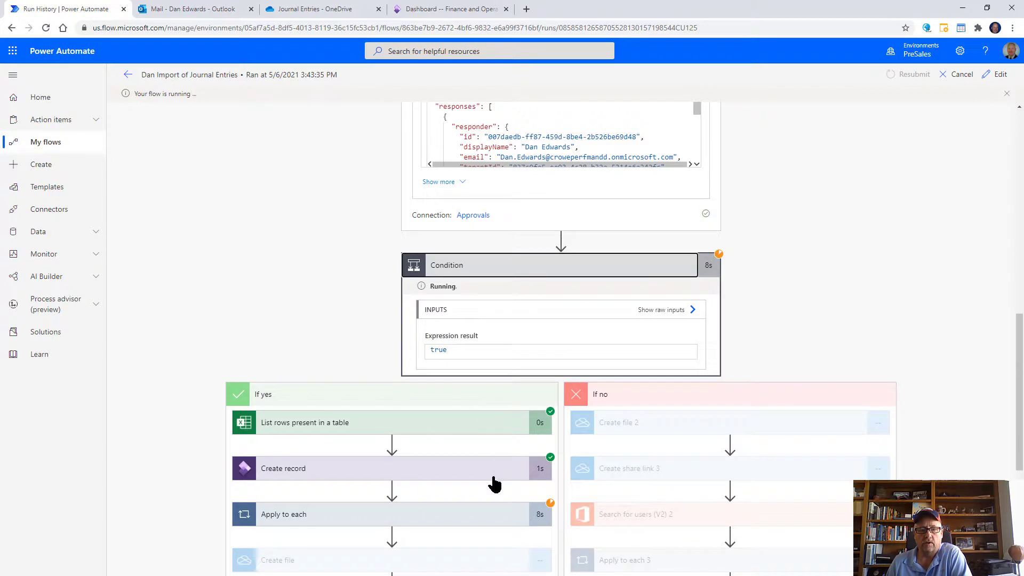
pyautogui.scroll(-1, 491, 473)
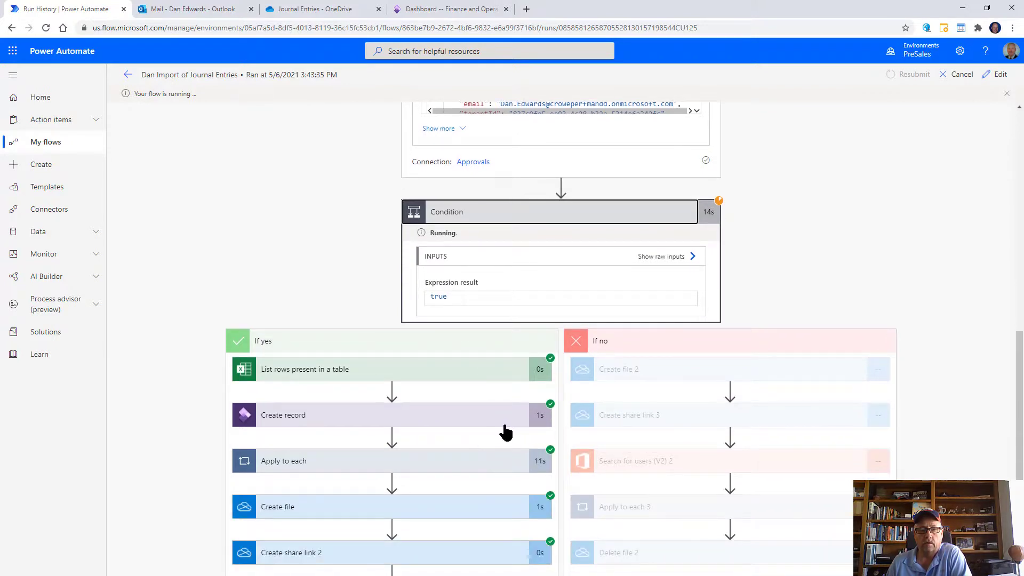
pyautogui.scroll(-2, 500, 430)
pyautogui.scroll(-1, 498, 424)
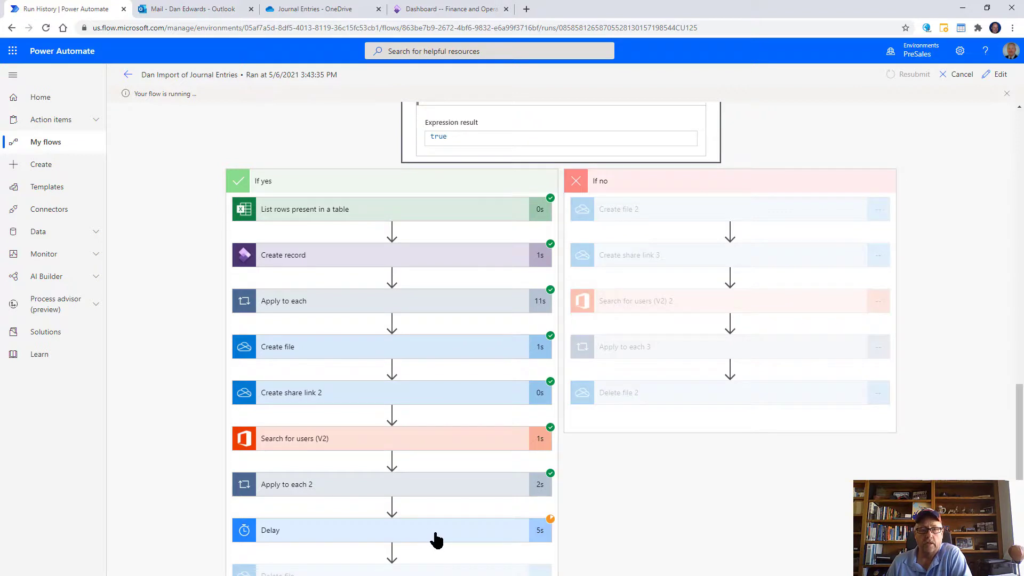
pyautogui.click(450, 16)
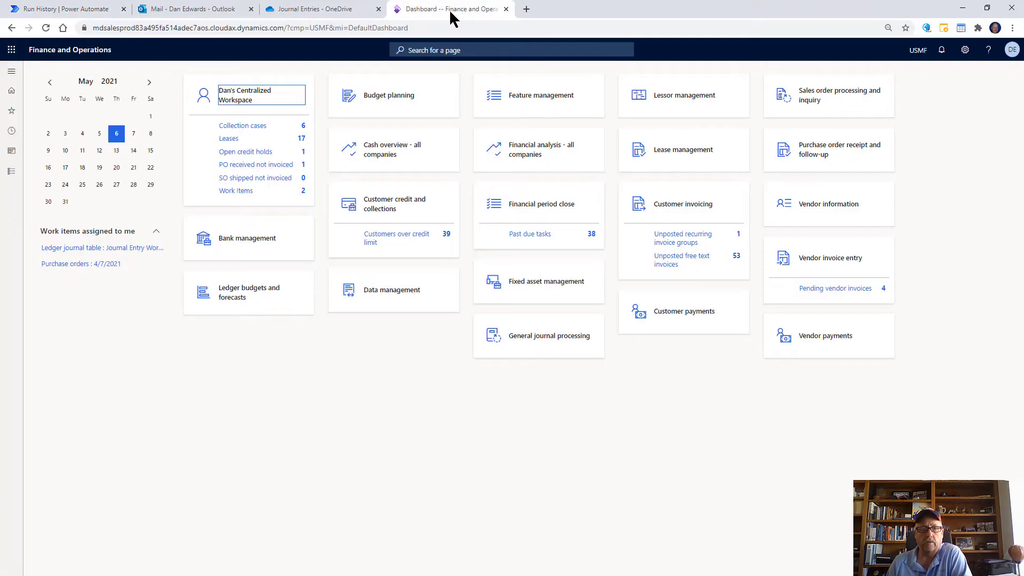
# Step: Open journal 05327's lines from General journals and inspect the Promotional Expense and Bankcard Fees accounts
pyautogui.click(11, 111)
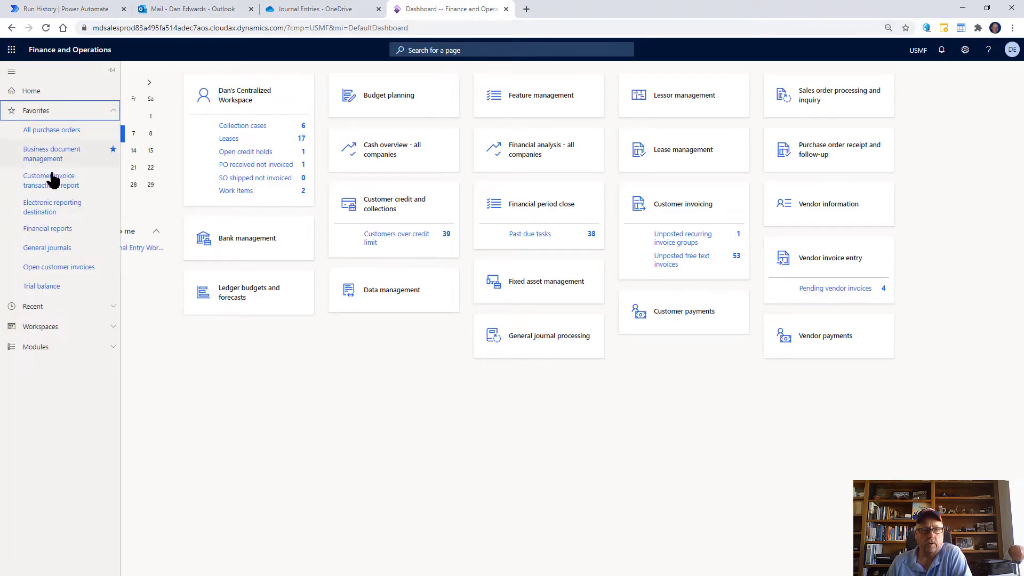
pyautogui.click(52, 249)
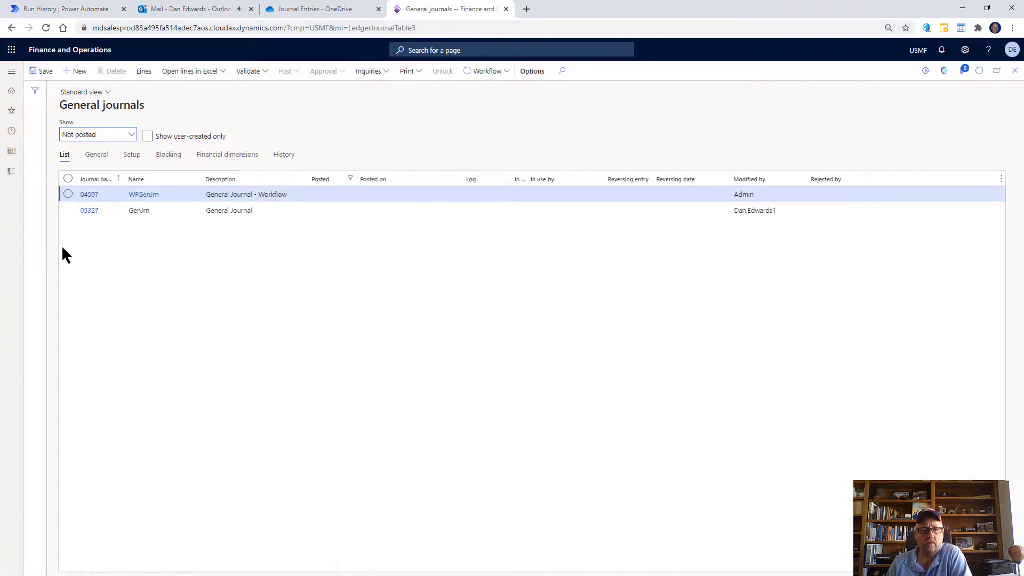
pyautogui.click(93, 213)
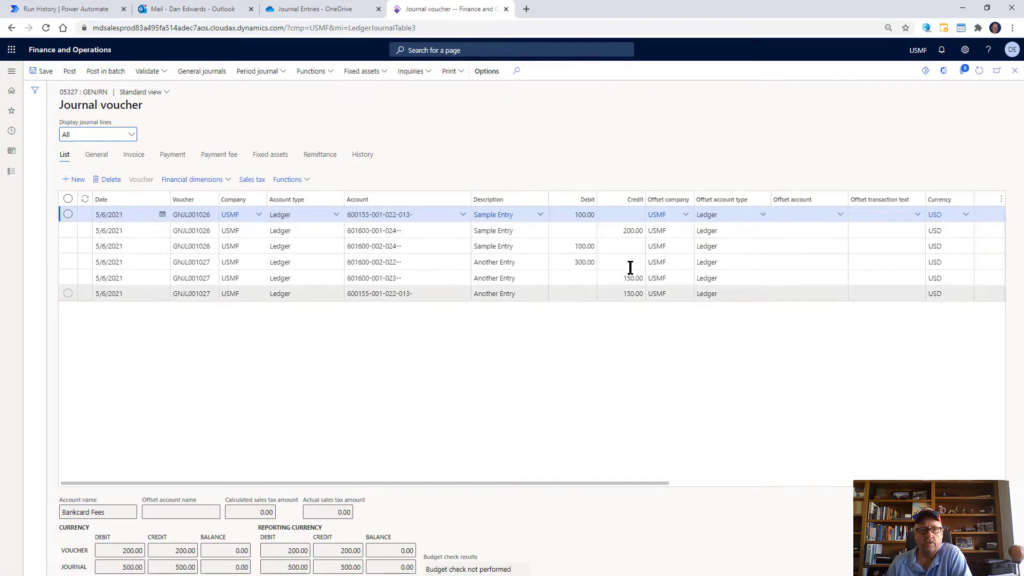
pyautogui.click(743, 337)
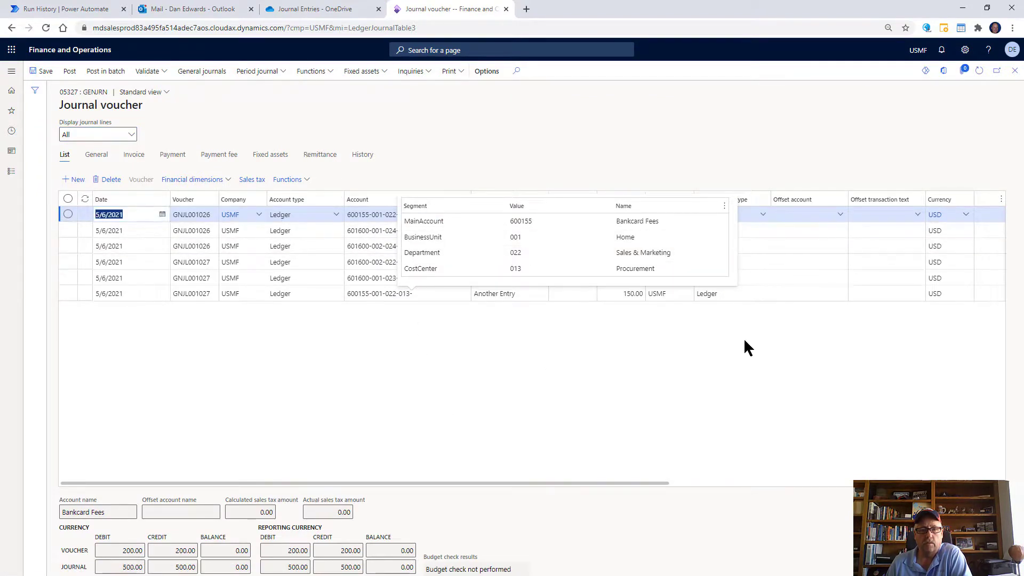
pyautogui.click(869, 280)
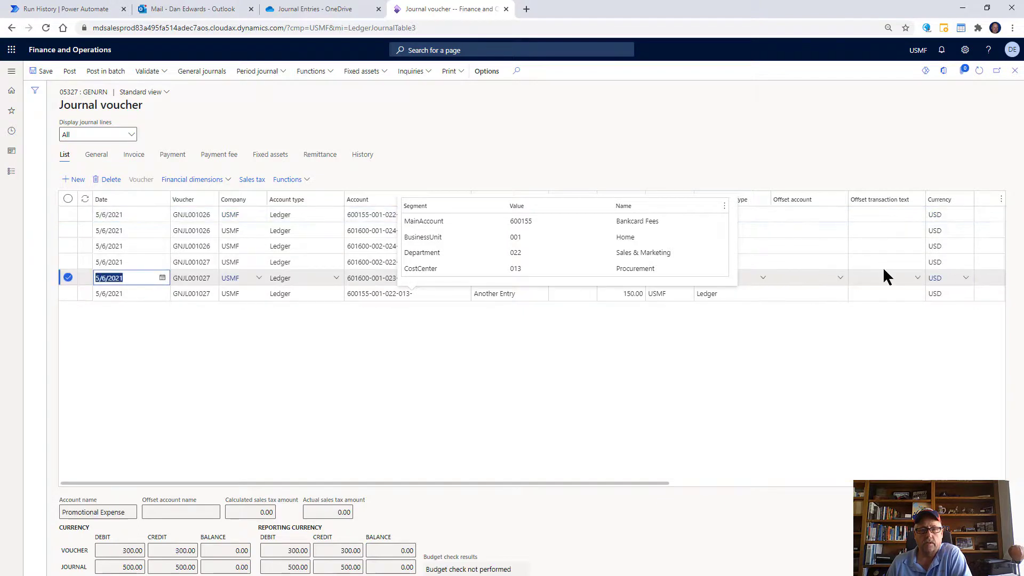
pyautogui.click(311, 292)
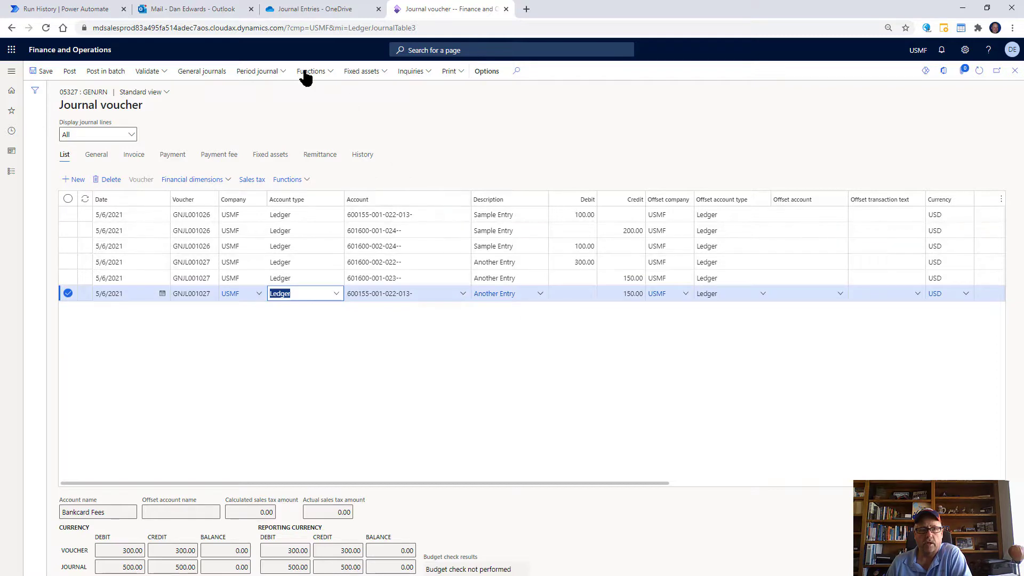
# Step: Read the Outlook confirmation that the approved spreadsheet was entered as JE # 05327
pyautogui.click(210, 9)
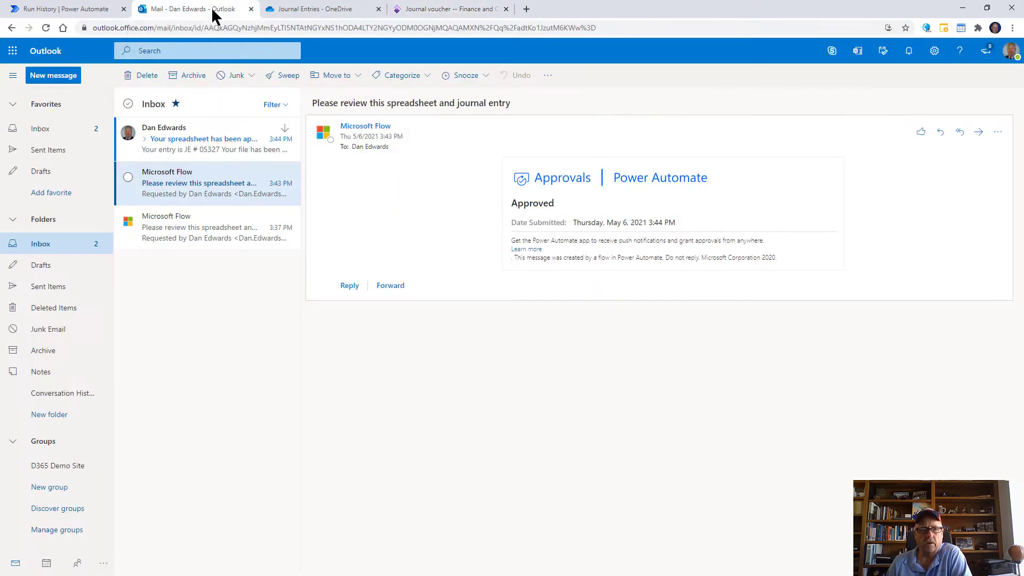
pyautogui.click(197, 142)
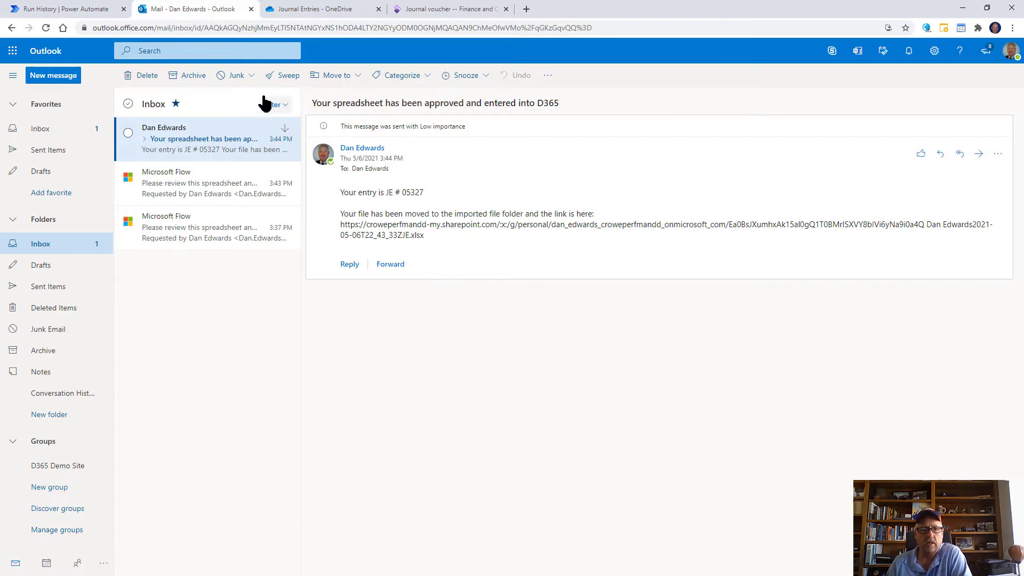
pyautogui.click(437, 9)
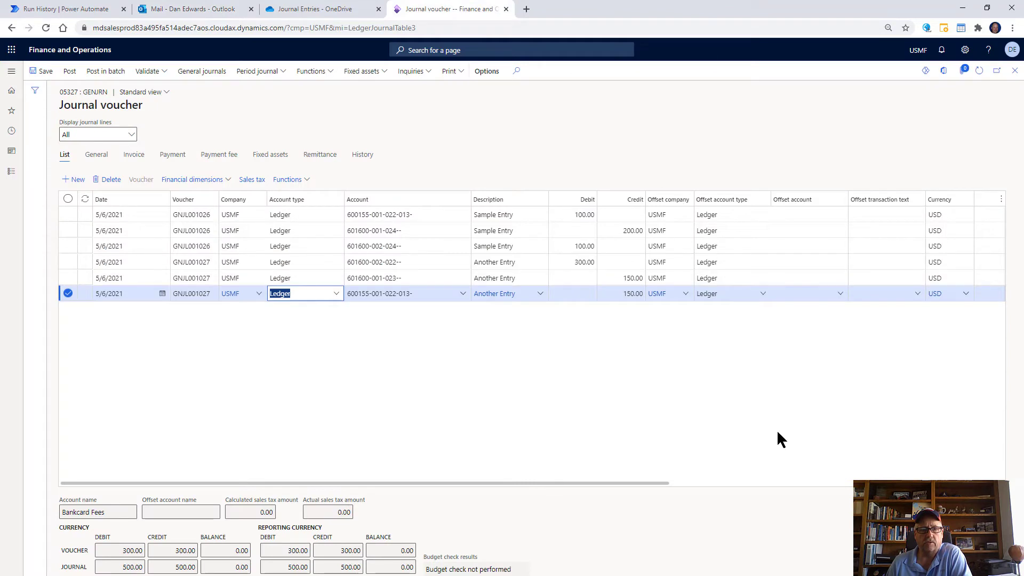